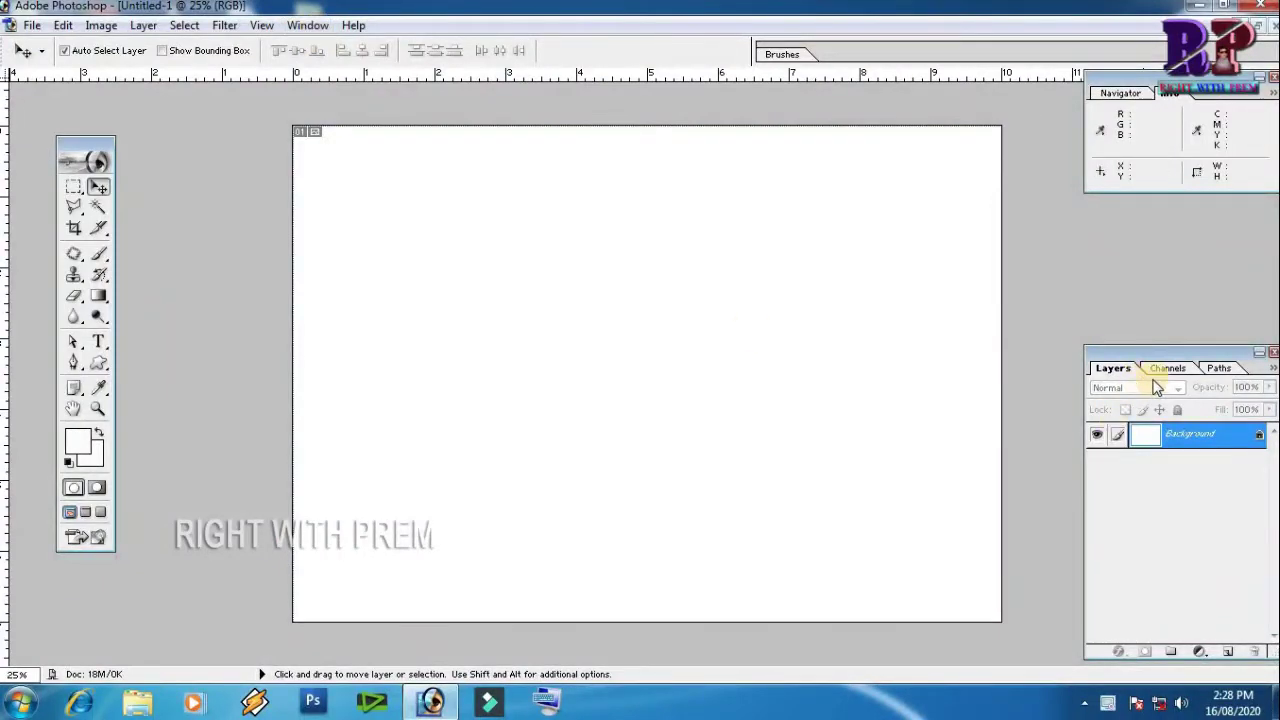
Step: Close the Layers palette and the Navigator/Info palette
{"action": "left_click", "coordinate": [1273, 352]}
{"action": "left_click", "coordinate": [1272, 77]}
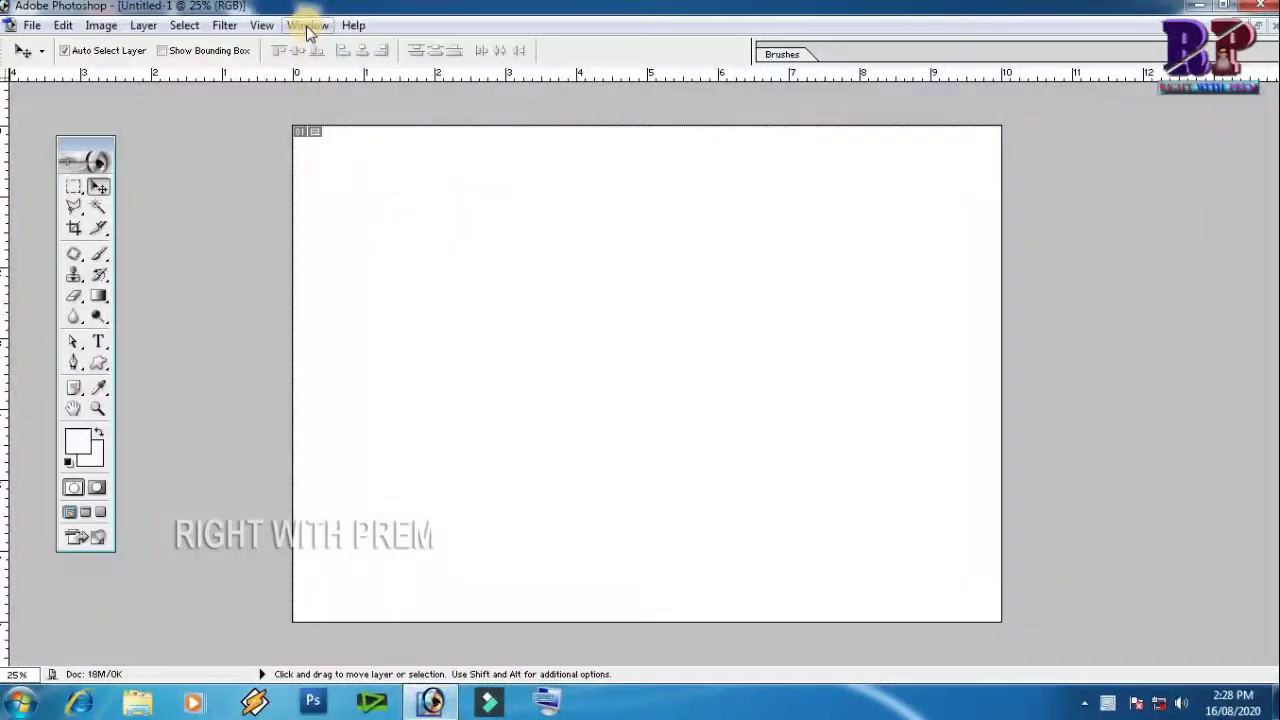
Step: Restore the blank Untitled-1 document to a floating window
{"action": "left_click", "coordinate": [307, 25]}
{"action": "mouse_move", "coordinate": [342, 47]}
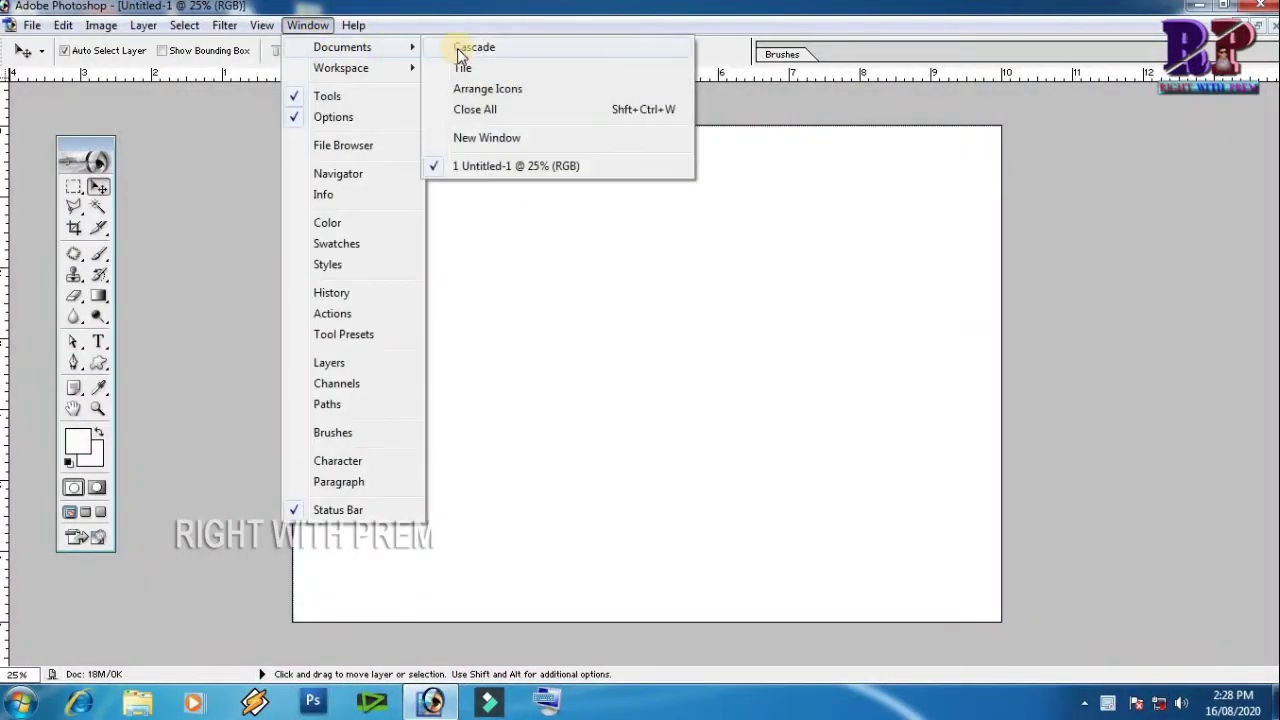
{"action": "left_click", "coordinate": [783, 327]}
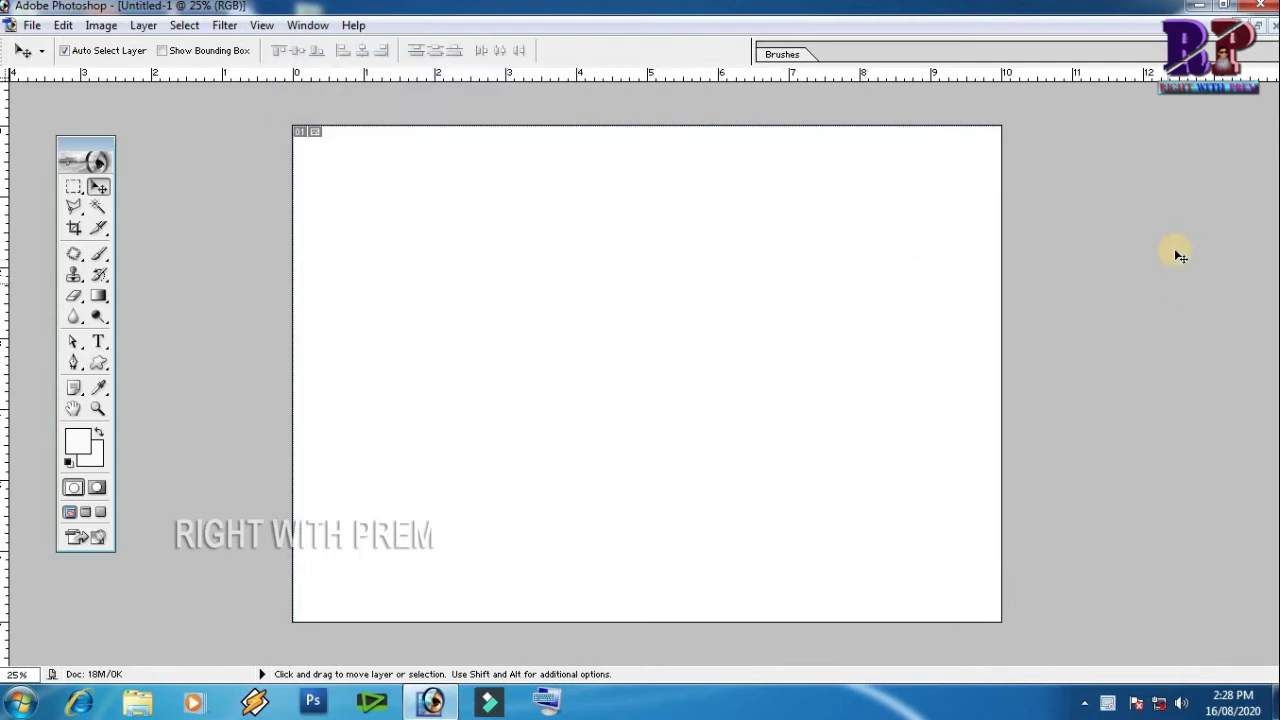
{"action": "left_click", "coordinate": [1258, 27]}
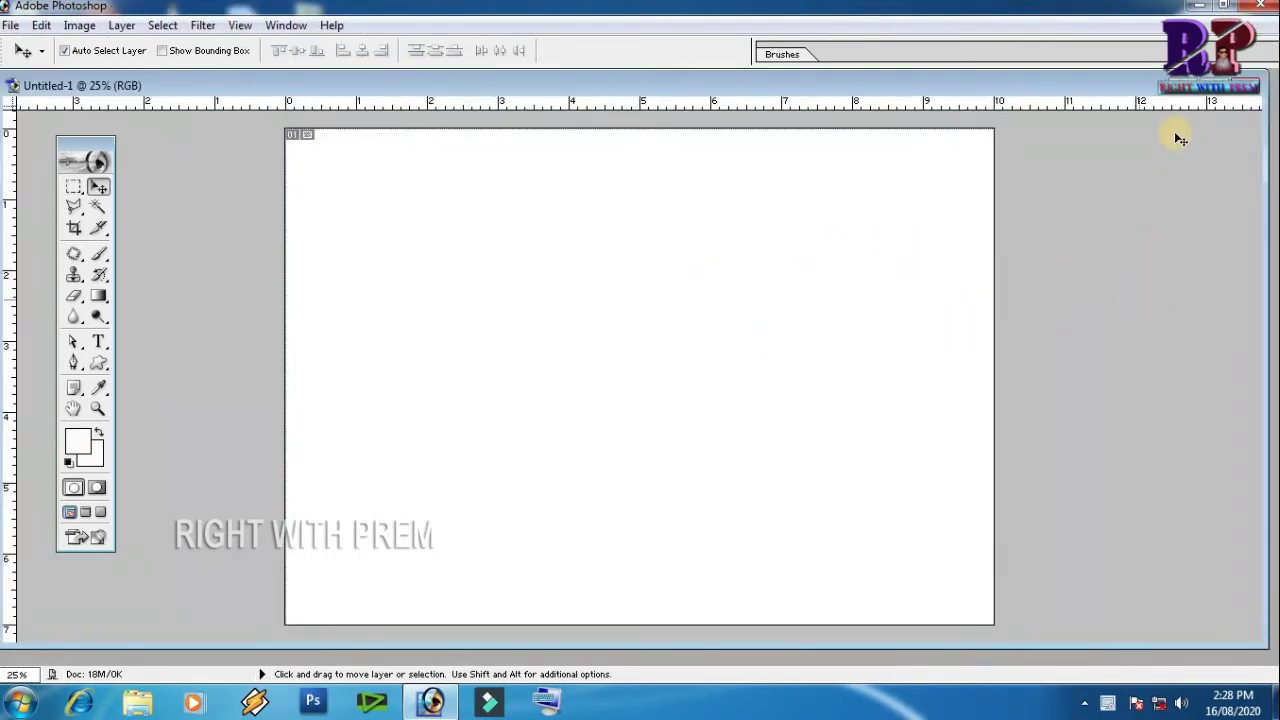
{"action": "left_click", "coordinate": [1254, 85]}
Step: Open background-bokeh-bright-1400141.jpg from the TUTORIYAL IMAGE > foto folder
{"action": "double_click", "coordinate": [919, 280]}
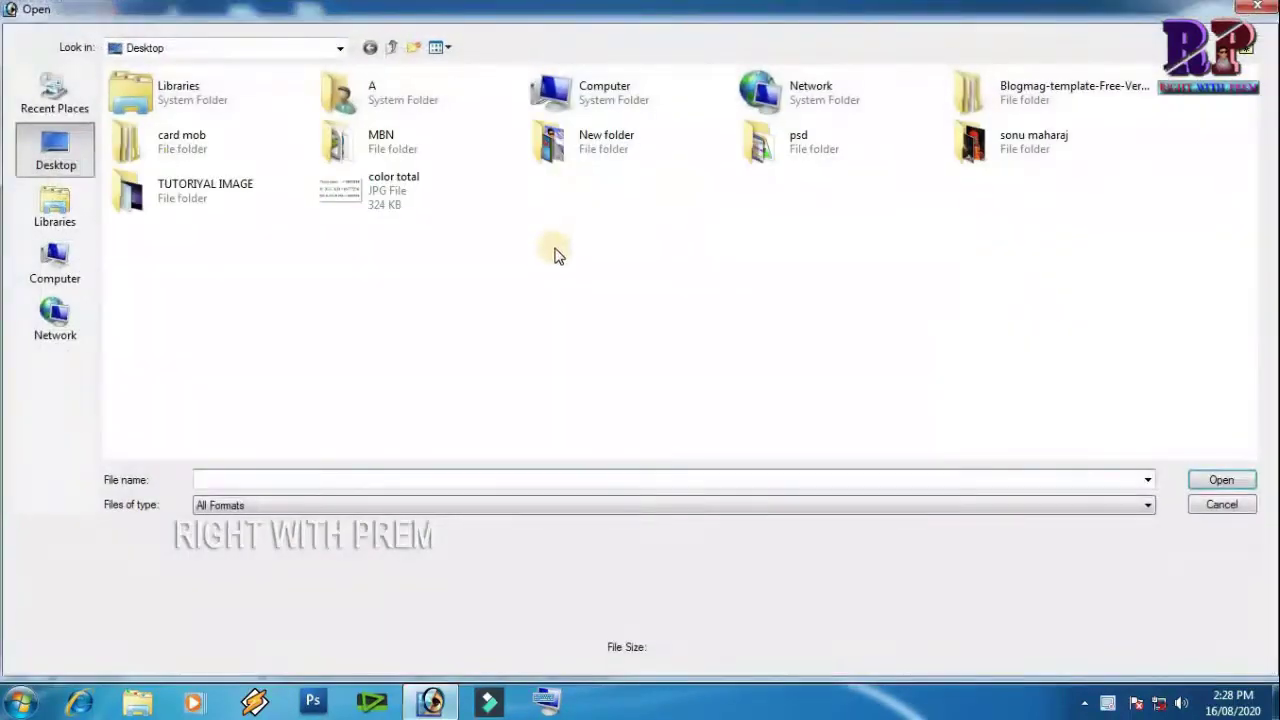
{"action": "left_click", "coordinate": [157, 210]}
{"action": "double_click", "coordinate": [156, 206]}
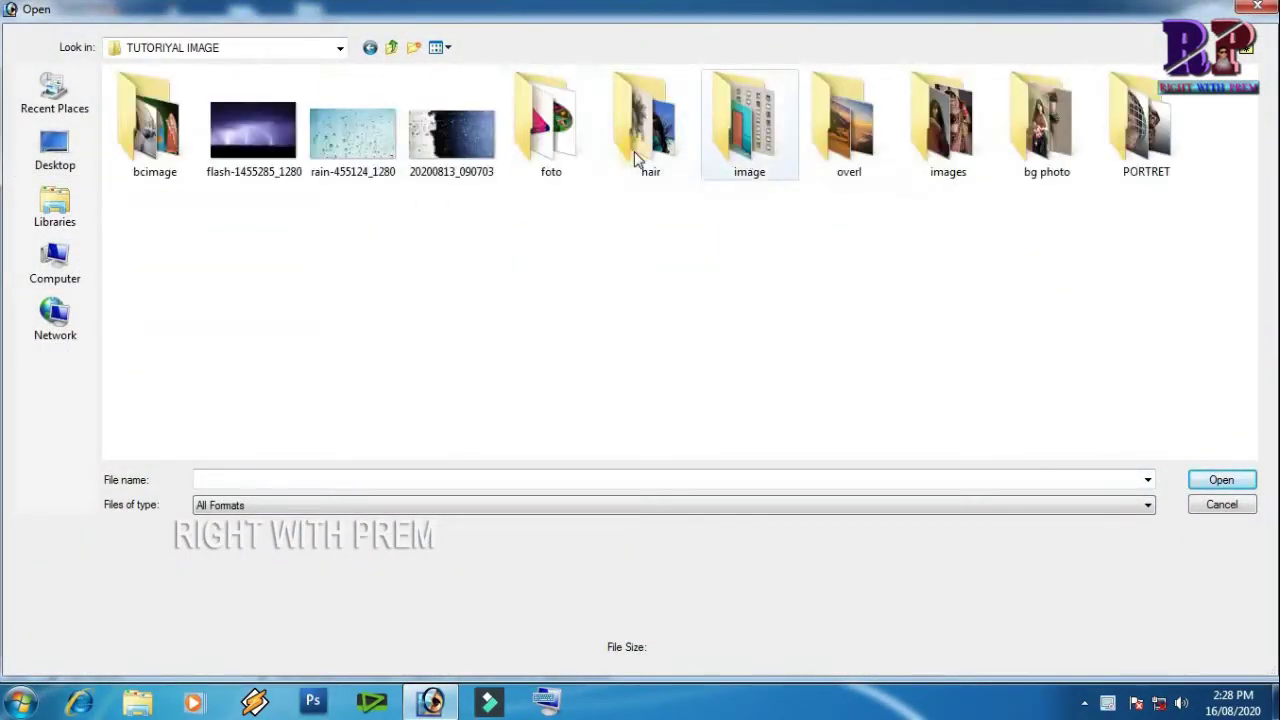
{"action": "double_click", "coordinate": [558, 146]}
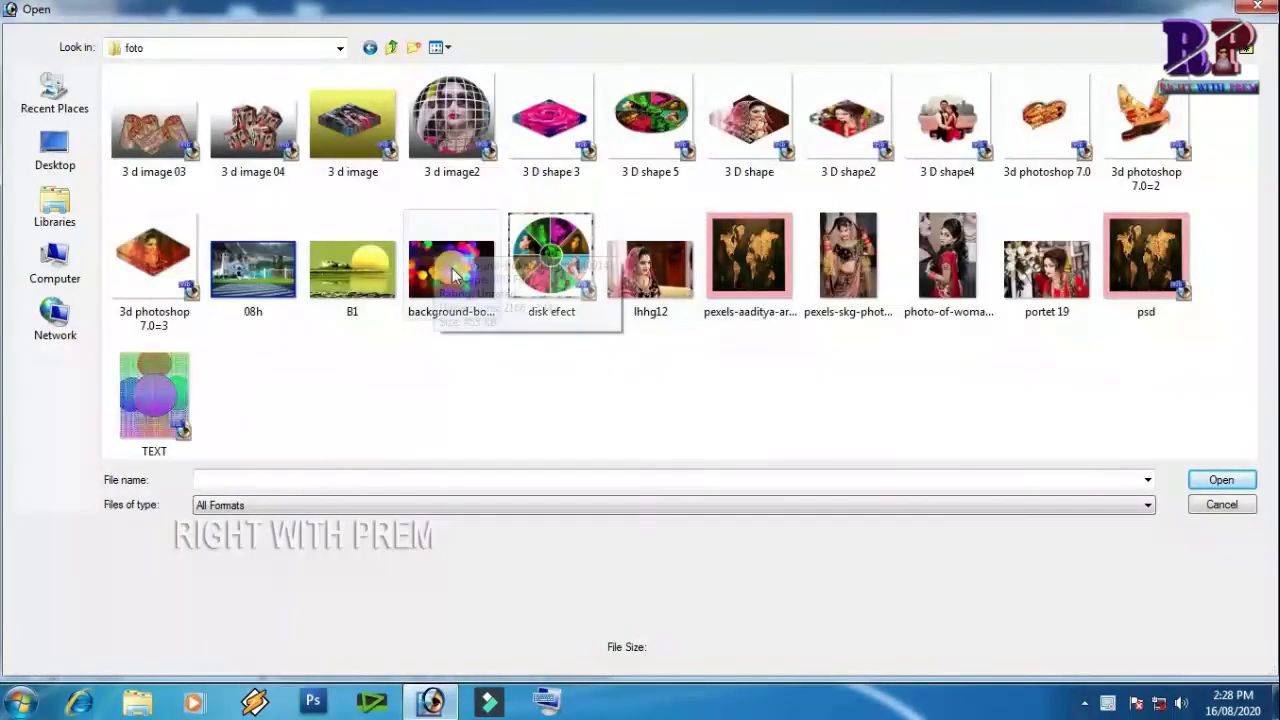
{"action": "left_click", "coordinate": [480, 318]}
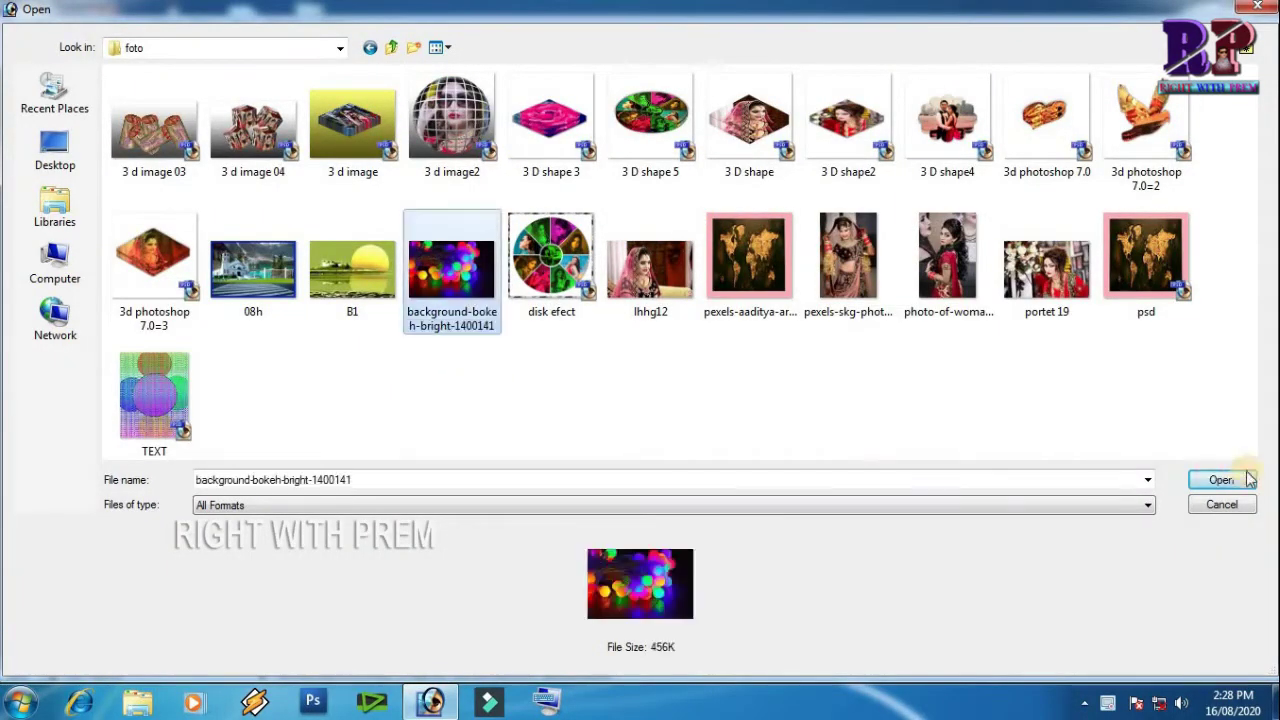
{"action": "key", "text": "Return"}
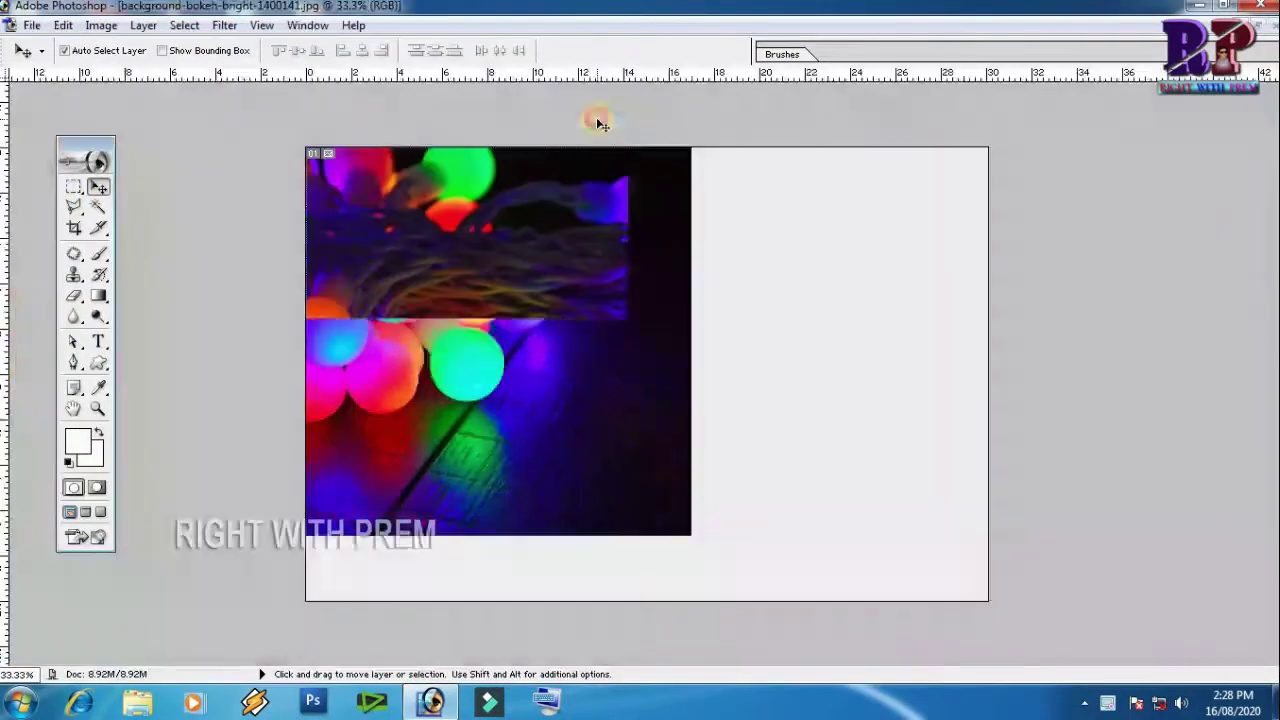
Step: Make Untitled-1 active via Window > Documents and close it without saving
{"action": "left_click", "coordinate": [305, 25]}
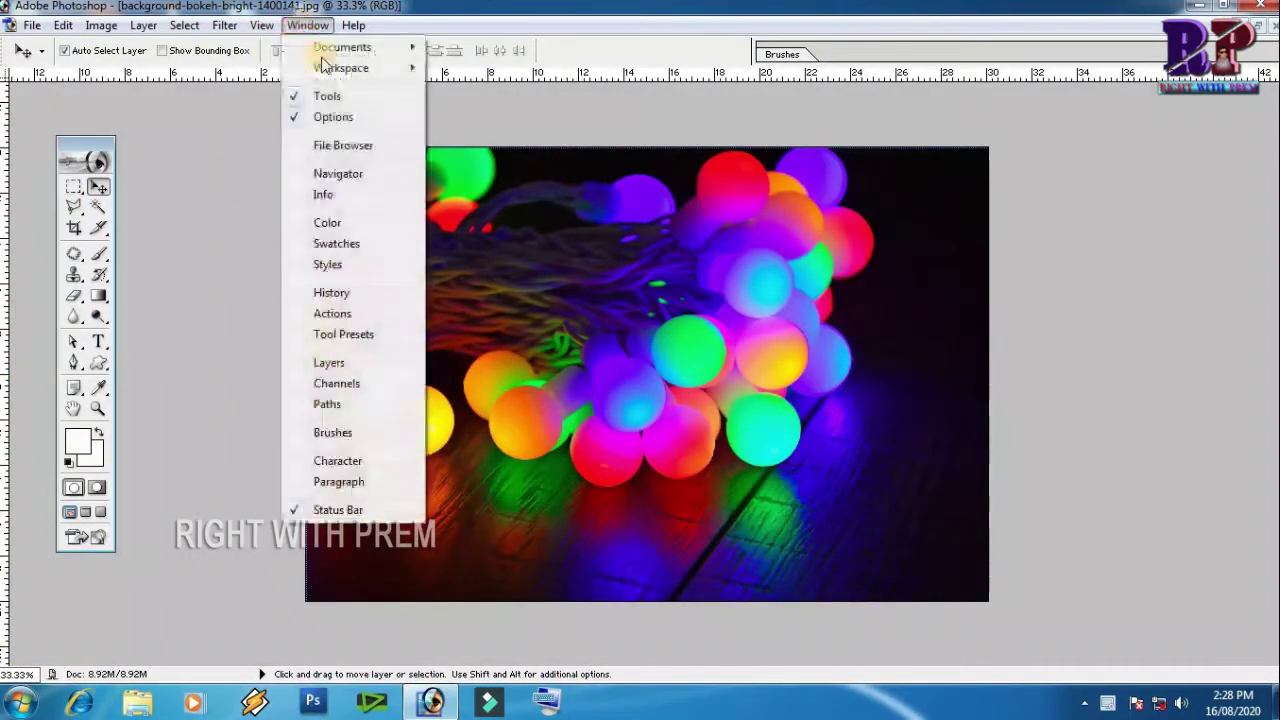
{"action": "mouse_move", "coordinate": [342, 47]}
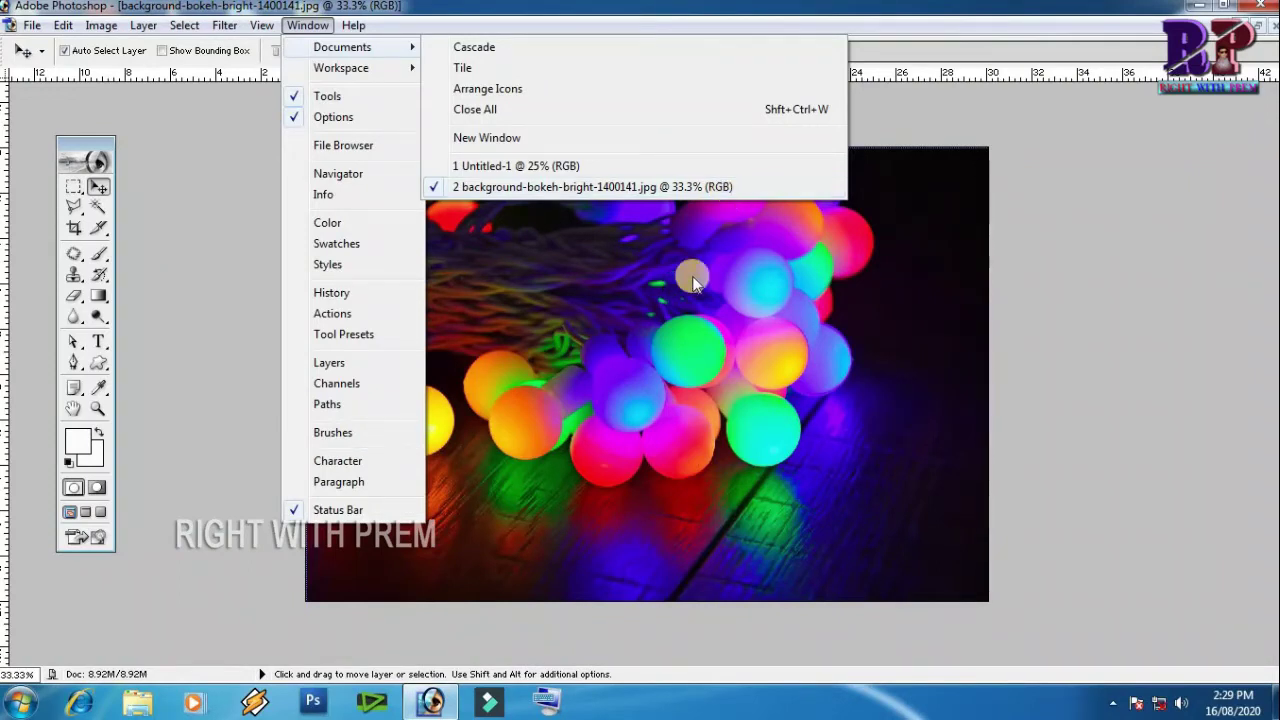
{"action": "left_click", "coordinate": [548, 167]}
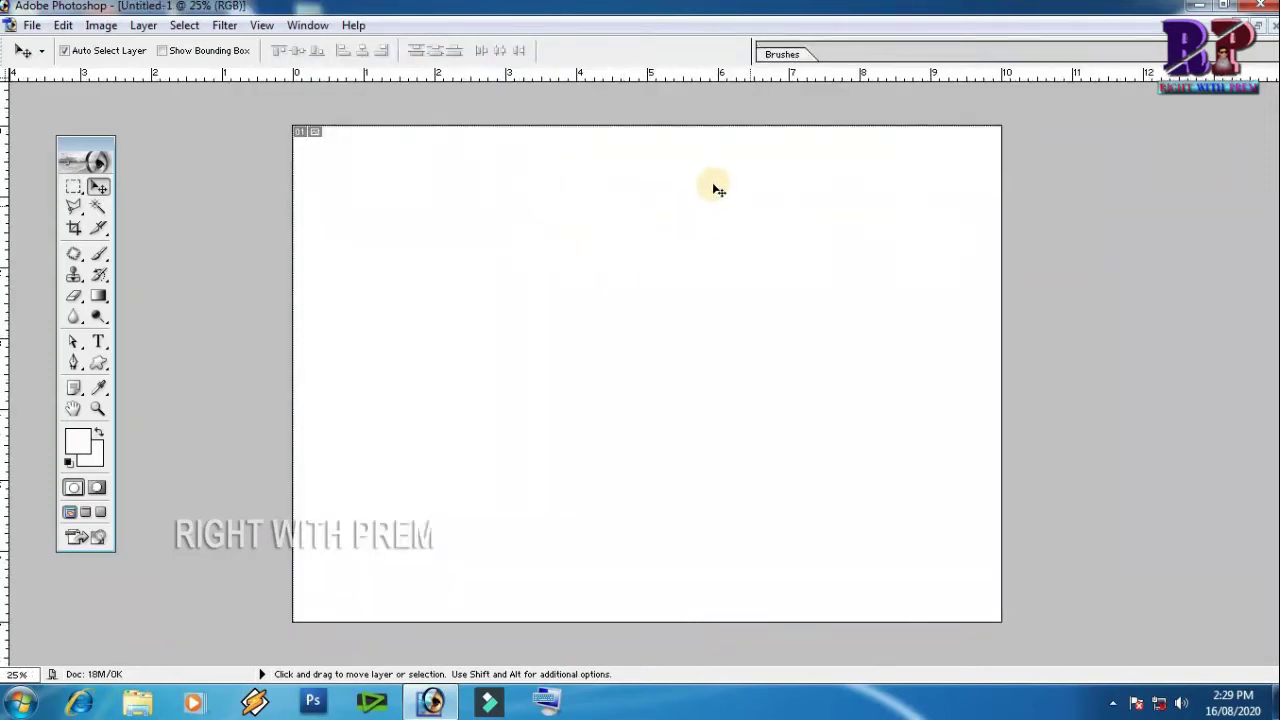
{"action": "left_click", "coordinate": [1270, 30]}
{"action": "left_click", "coordinate": [636, 279]}
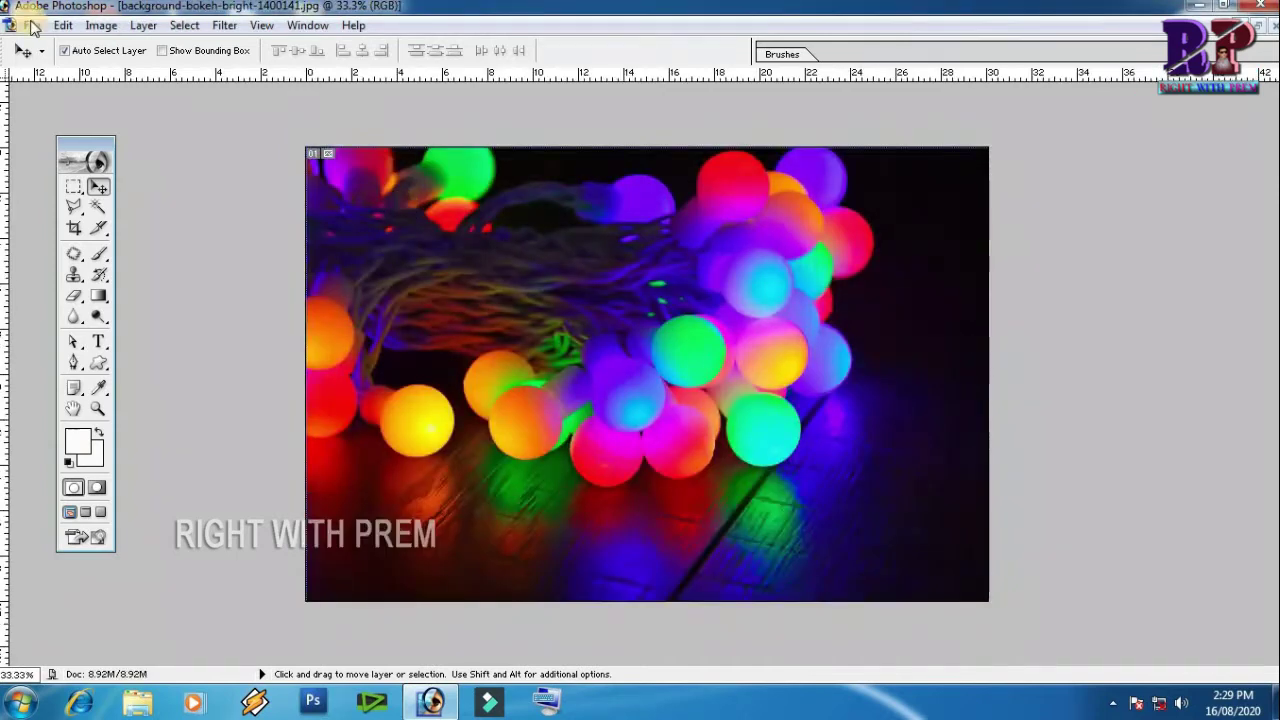
Step: Create a new blank Untitled-1 document with the default File > New settings
{"action": "left_click", "coordinate": [32, 25]}
{"action": "left_click", "coordinate": [240, 48]}
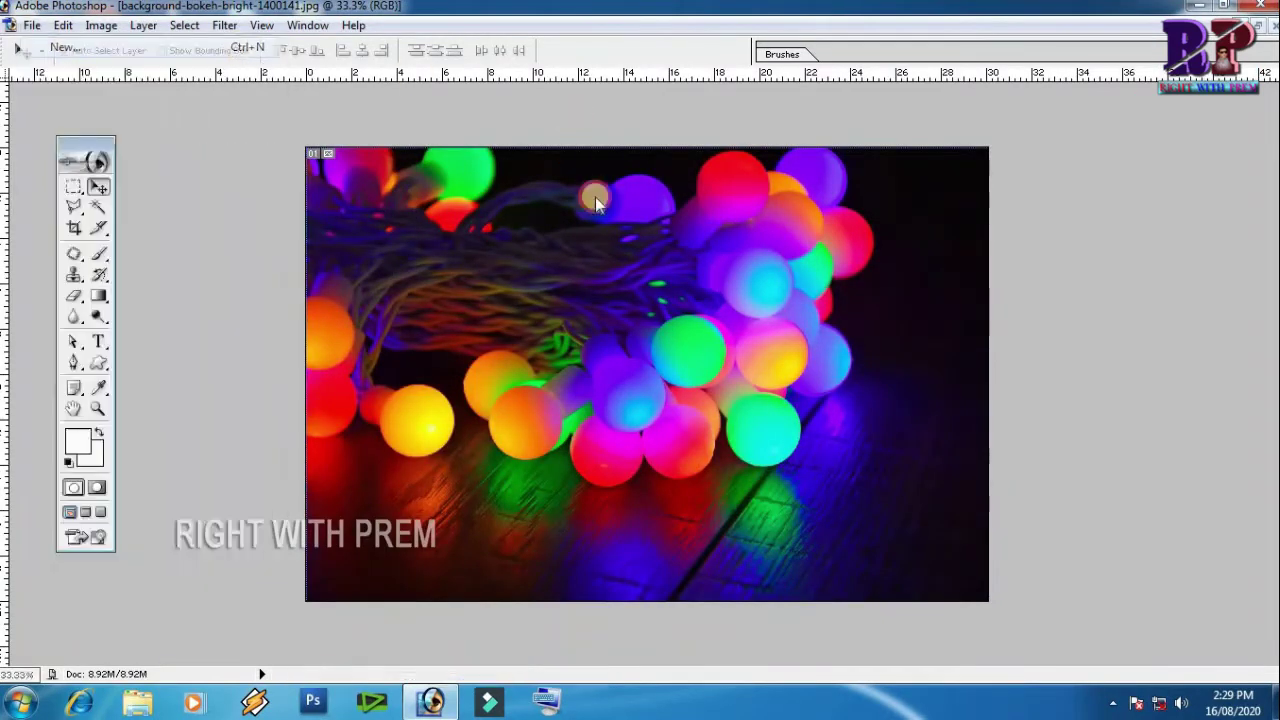
{"action": "left_click", "coordinate": [819, 233]}
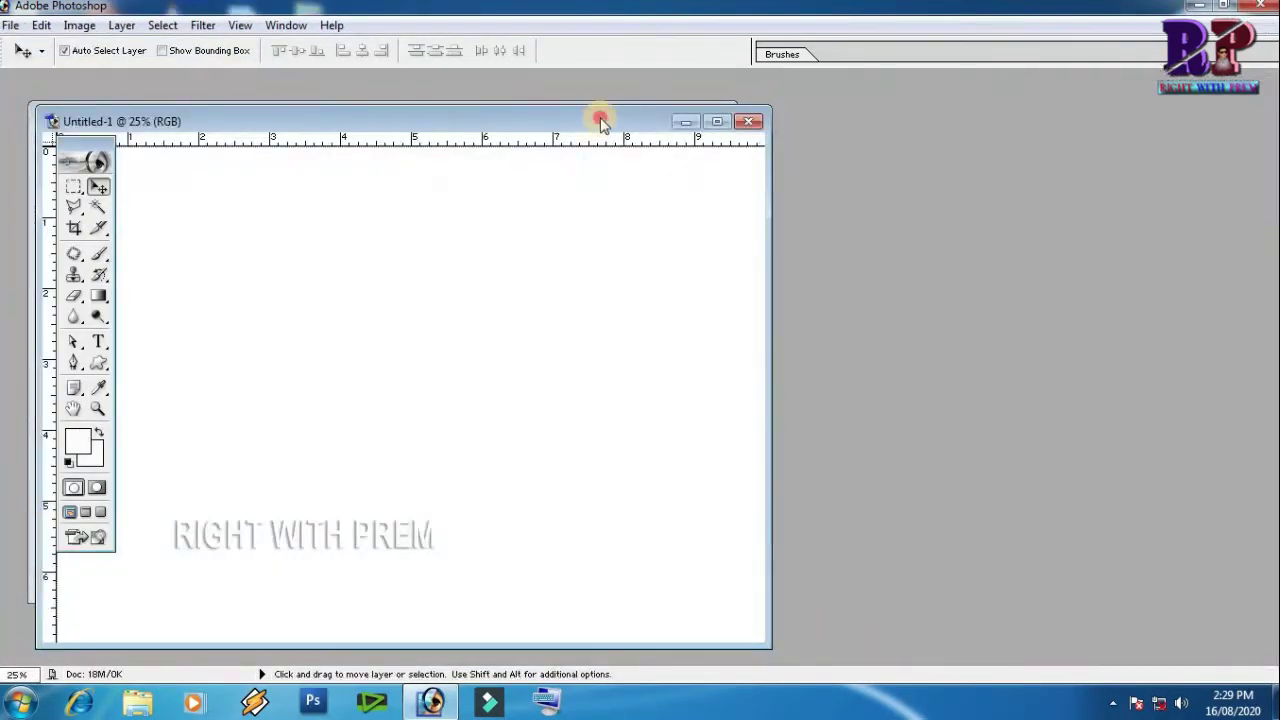
Step: Cascade the document windows, then tile the bokeh photo and Untitled-1 side by side
{"action": "left_click", "coordinate": [286, 25]}
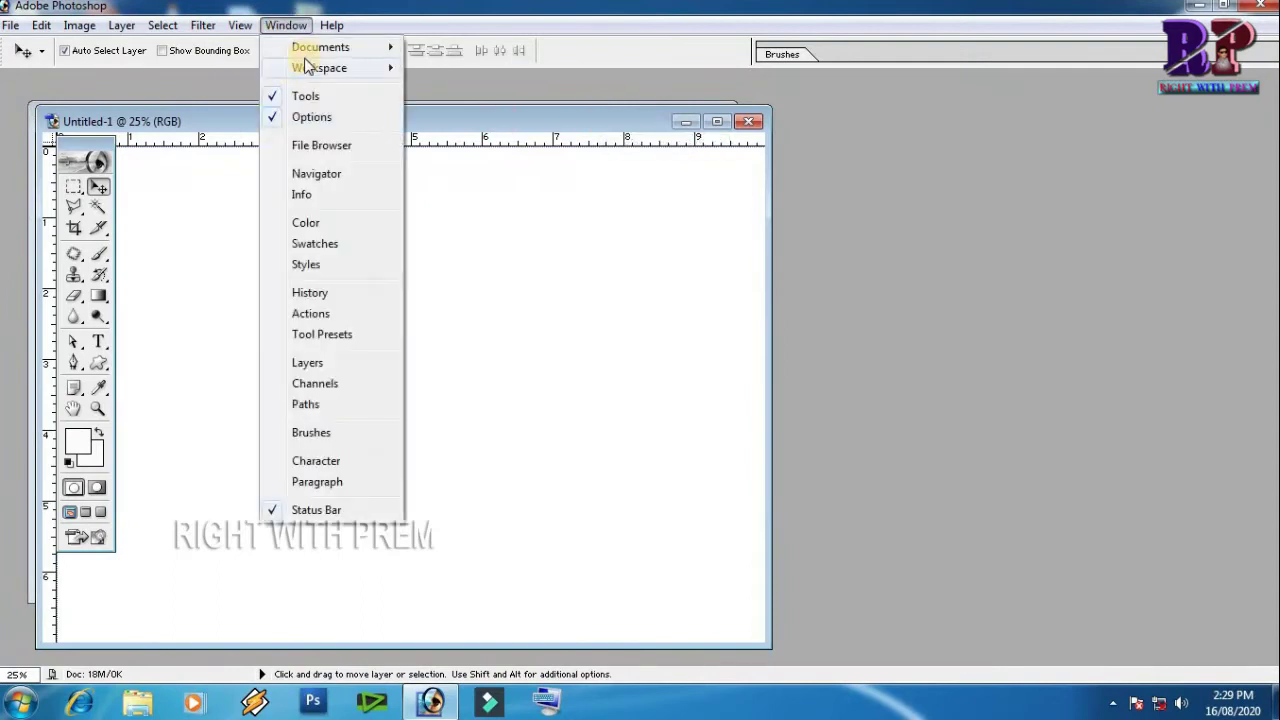
{"action": "left_click", "coordinate": [370, 48]}
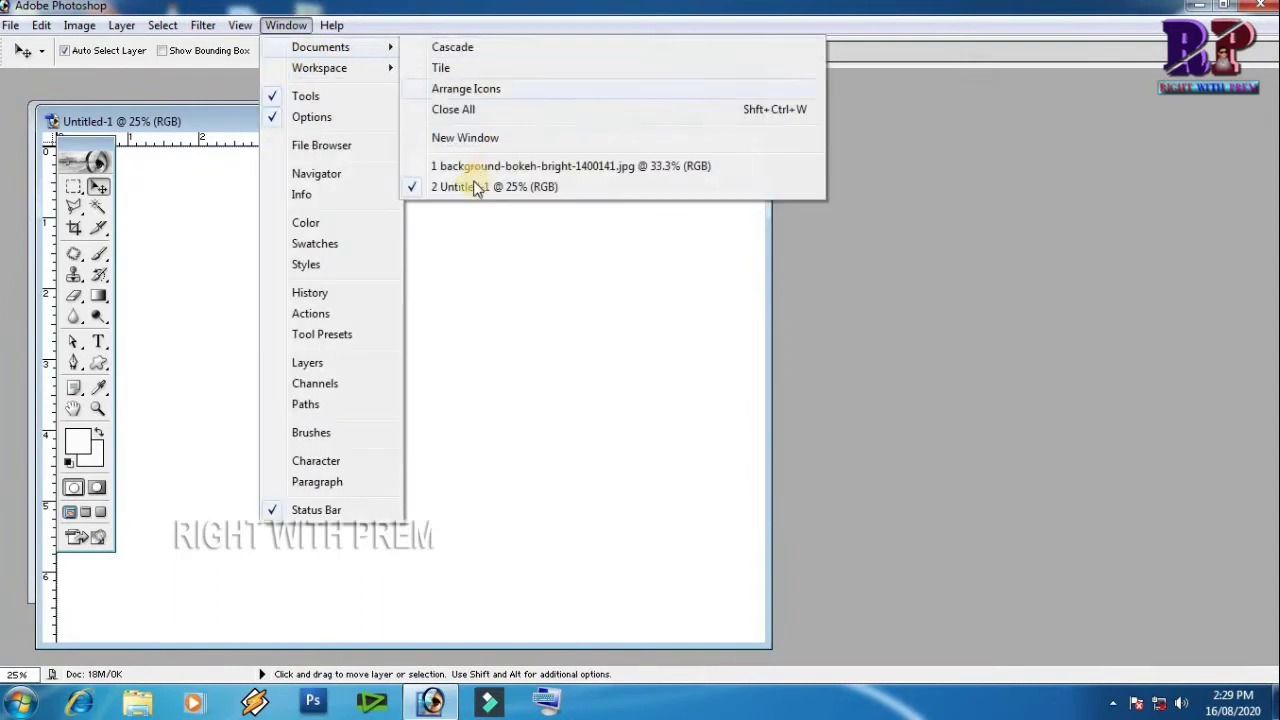
{"action": "left_click", "coordinate": [457, 48]}
{"action": "left_click_drag", "start_coordinate": [704, 198], "coordinate": [704, 197]}
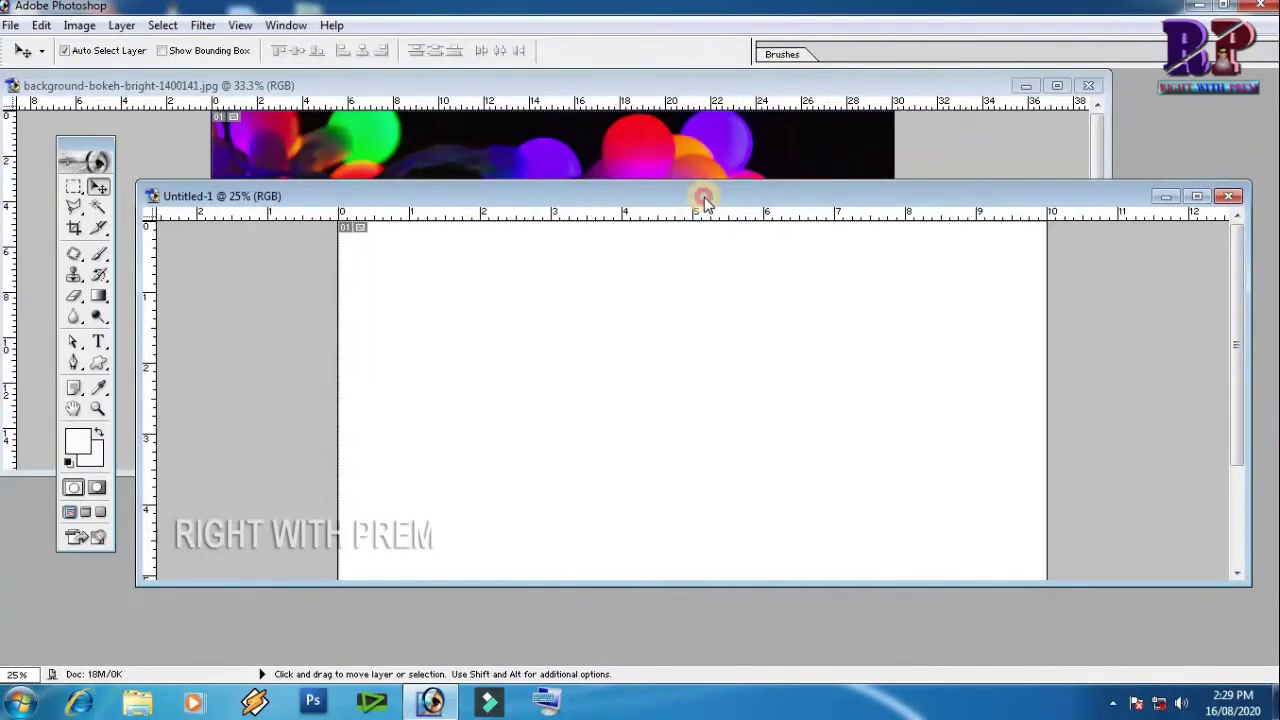
{"action": "left_click", "coordinate": [1057, 85]}
{"action": "left_click", "coordinate": [307, 25]}
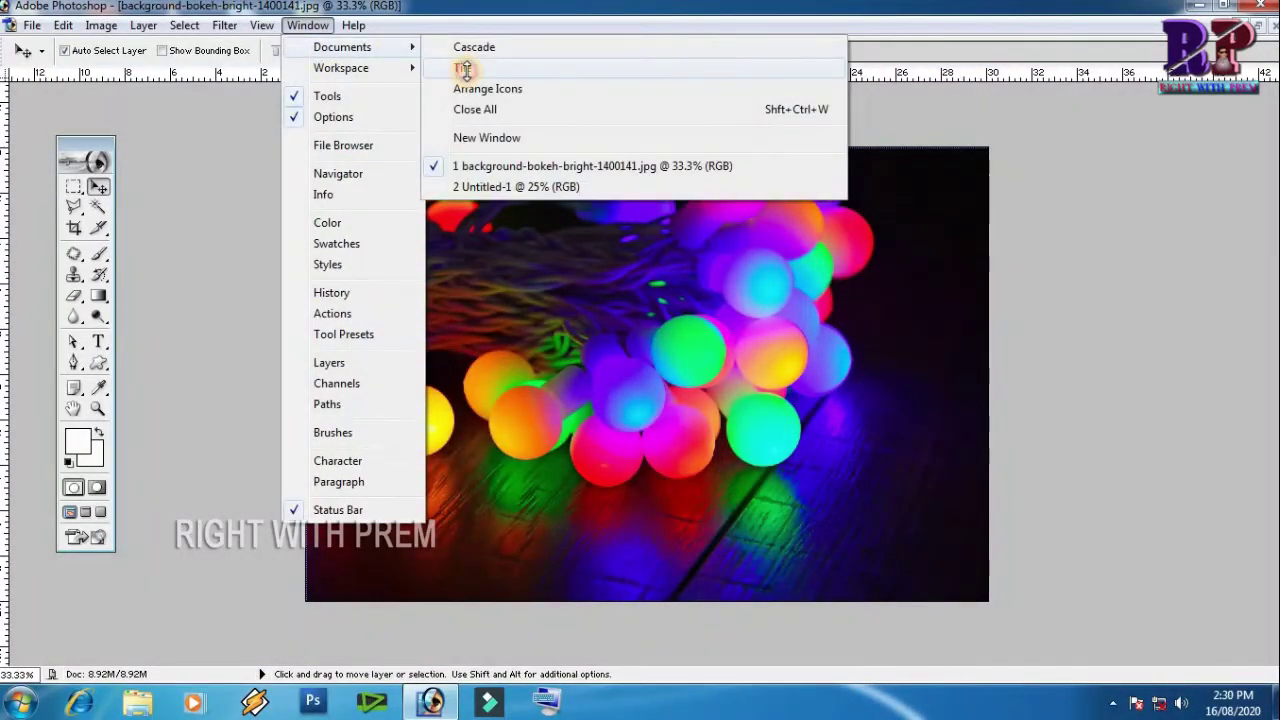
{"action": "left_click", "coordinate": [467, 71]}
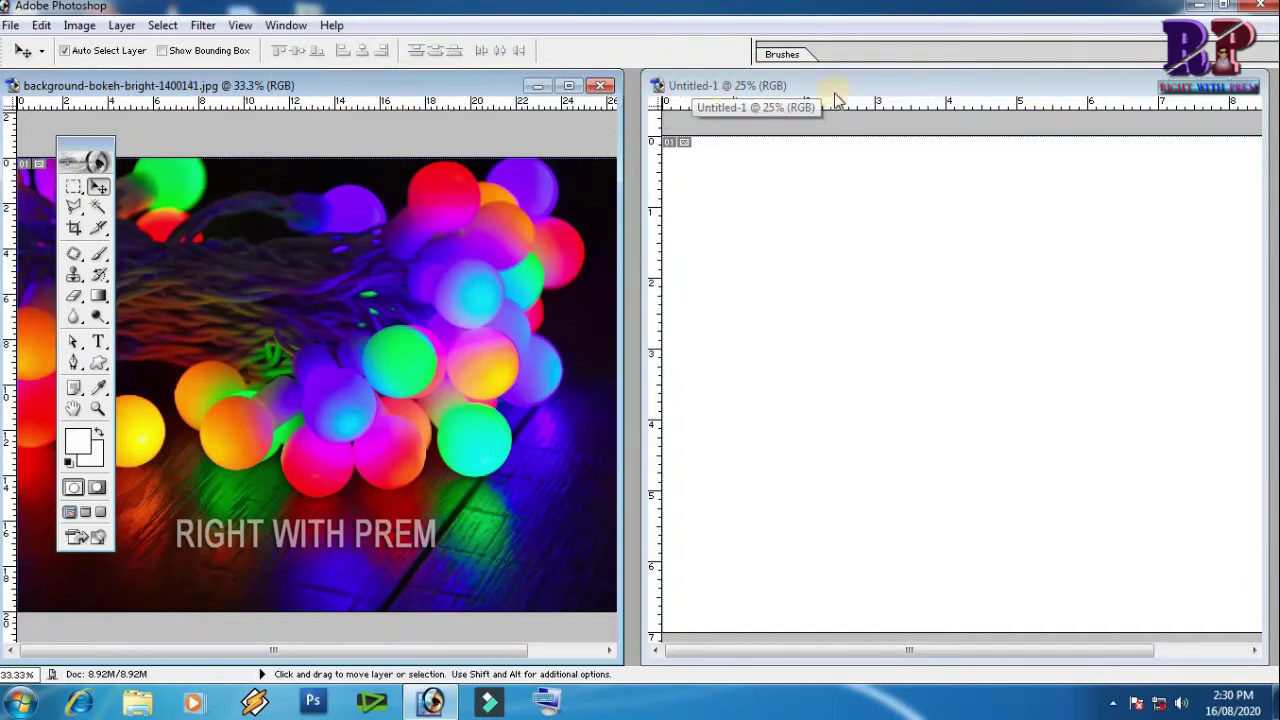
Step: Arrange the documents as icons, then close all documents
{"action": "left_click", "coordinate": [296, 28]}
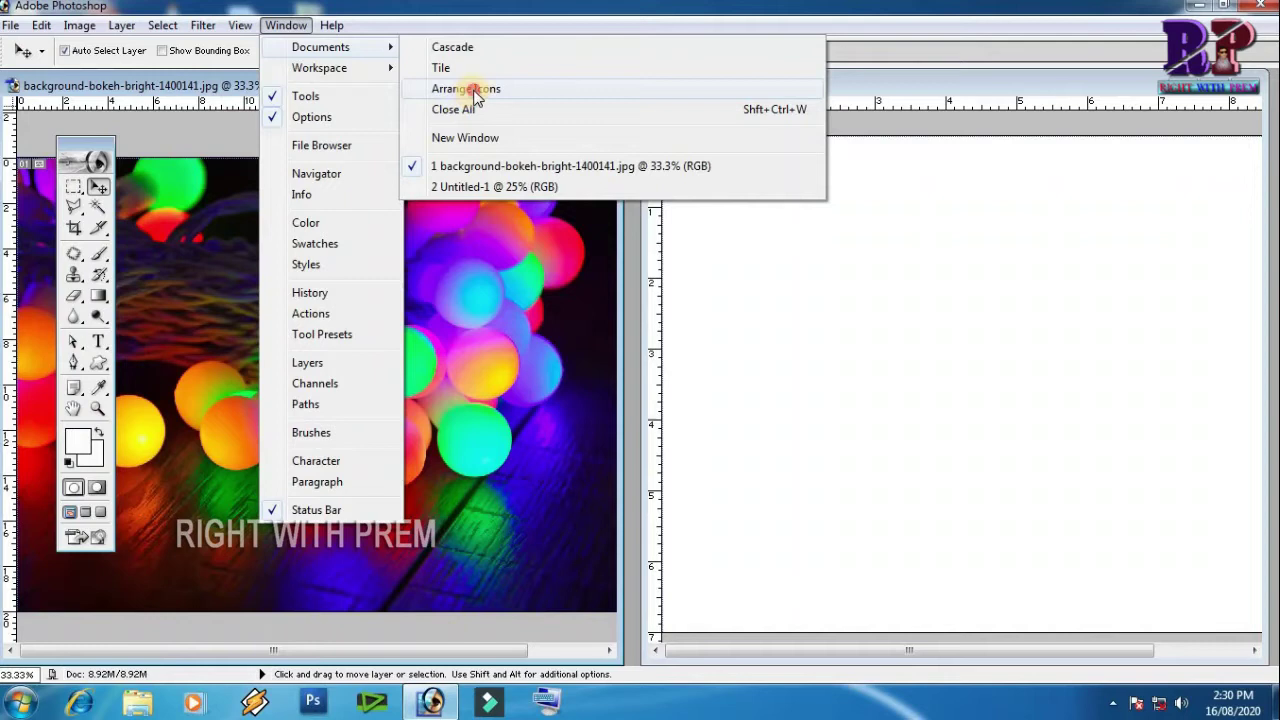
{"action": "left_click", "coordinate": [474, 92]}
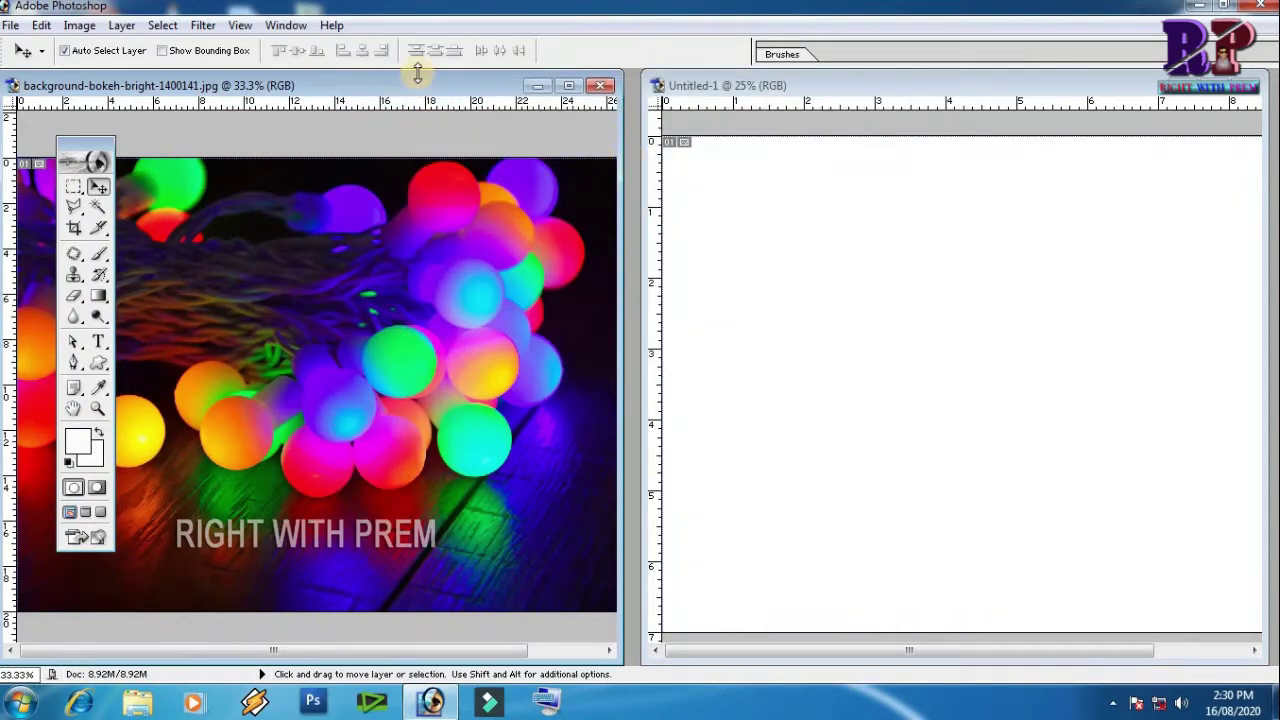
{"action": "left_click", "coordinate": [286, 25]}
{"action": "mouse_move", "coordinate": [321, 47]}
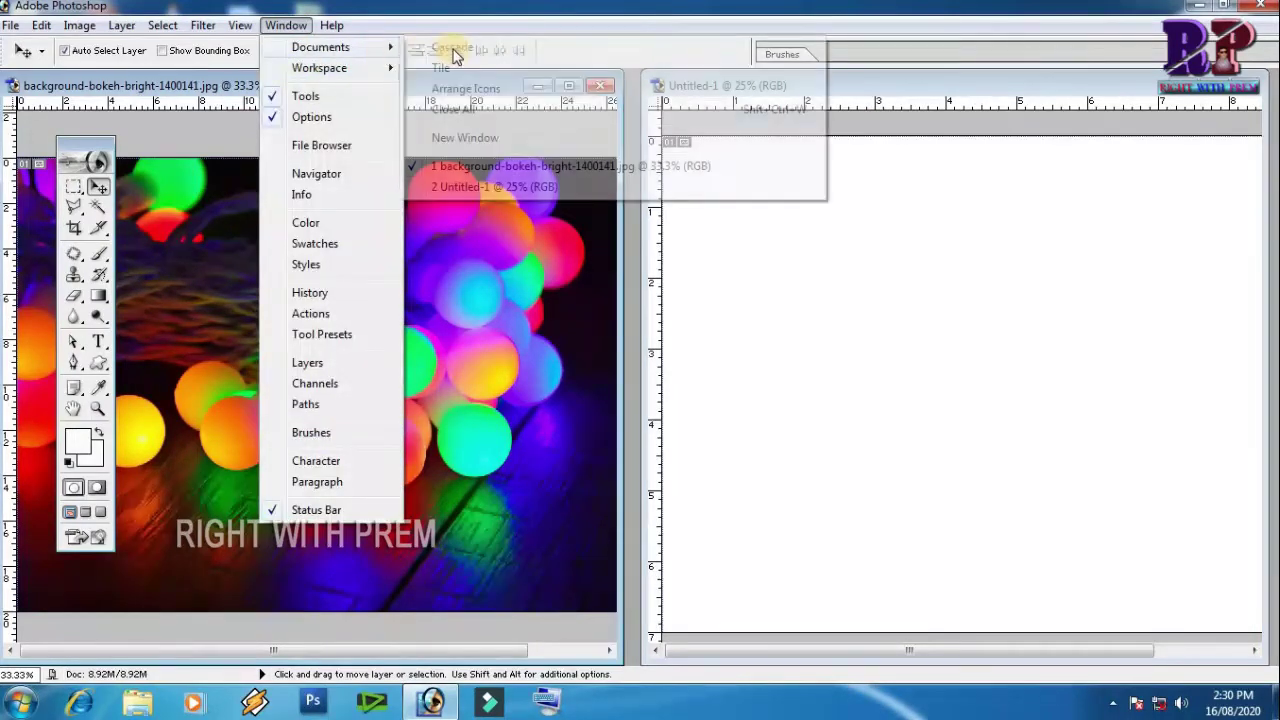
{"action": "left_click", "coordinate": [465, 112]}
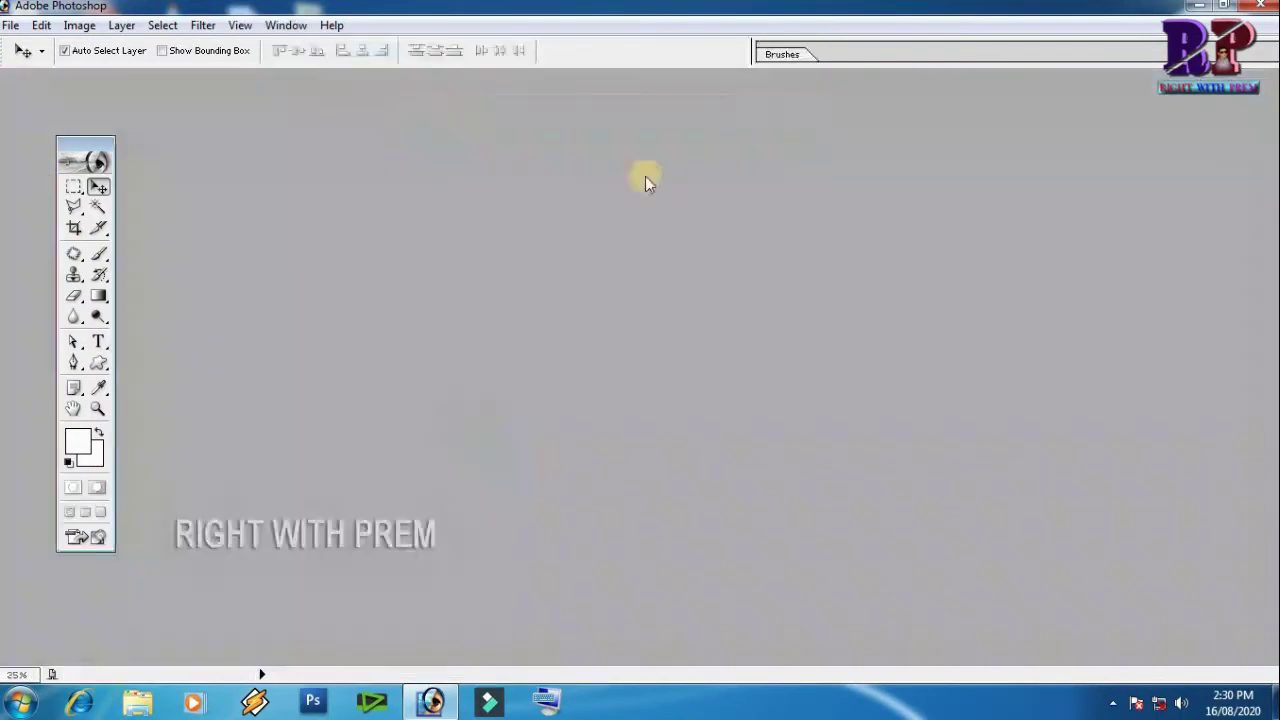
Step: Open the background-bokeh photo and the B1 photo
{"action": "double_click", "coordinate": [658, 364]}
{"action": "left_click", "coordinate": [451, 265]}
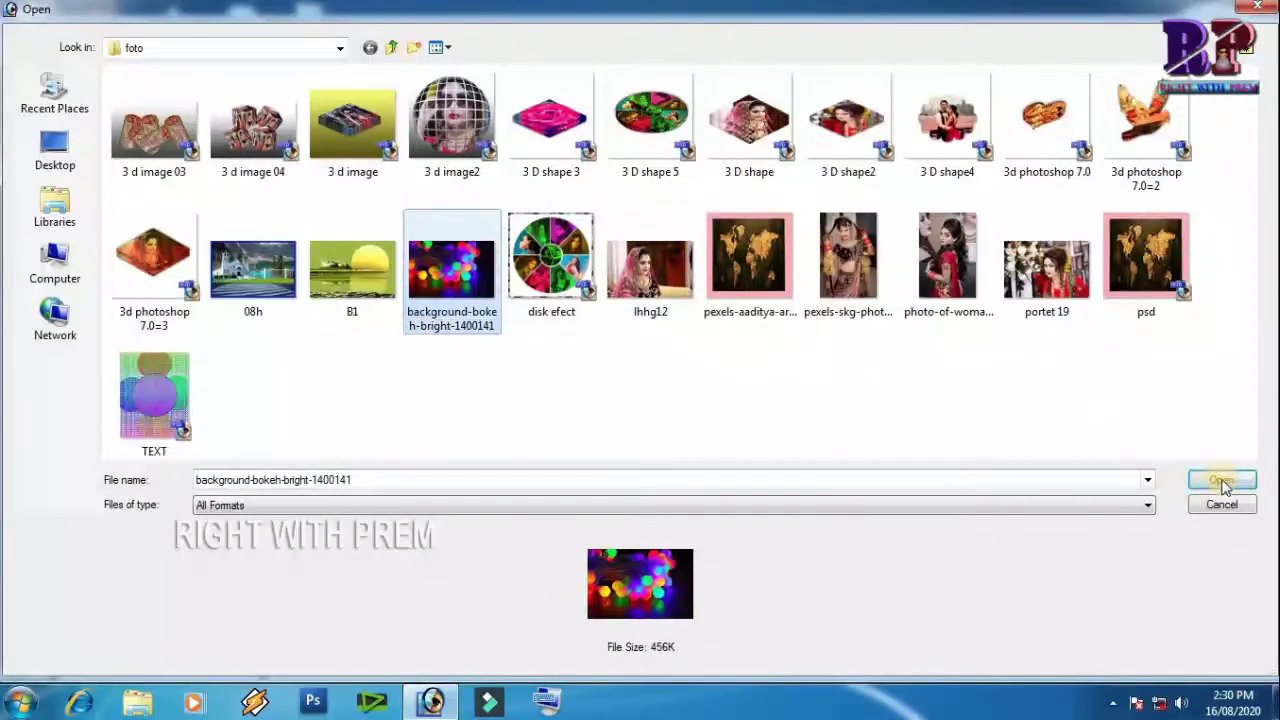
{"action": "left_click", "coordinate": [1222, 484]}
{"action": "double_click", "coordinate": [782, 156]}
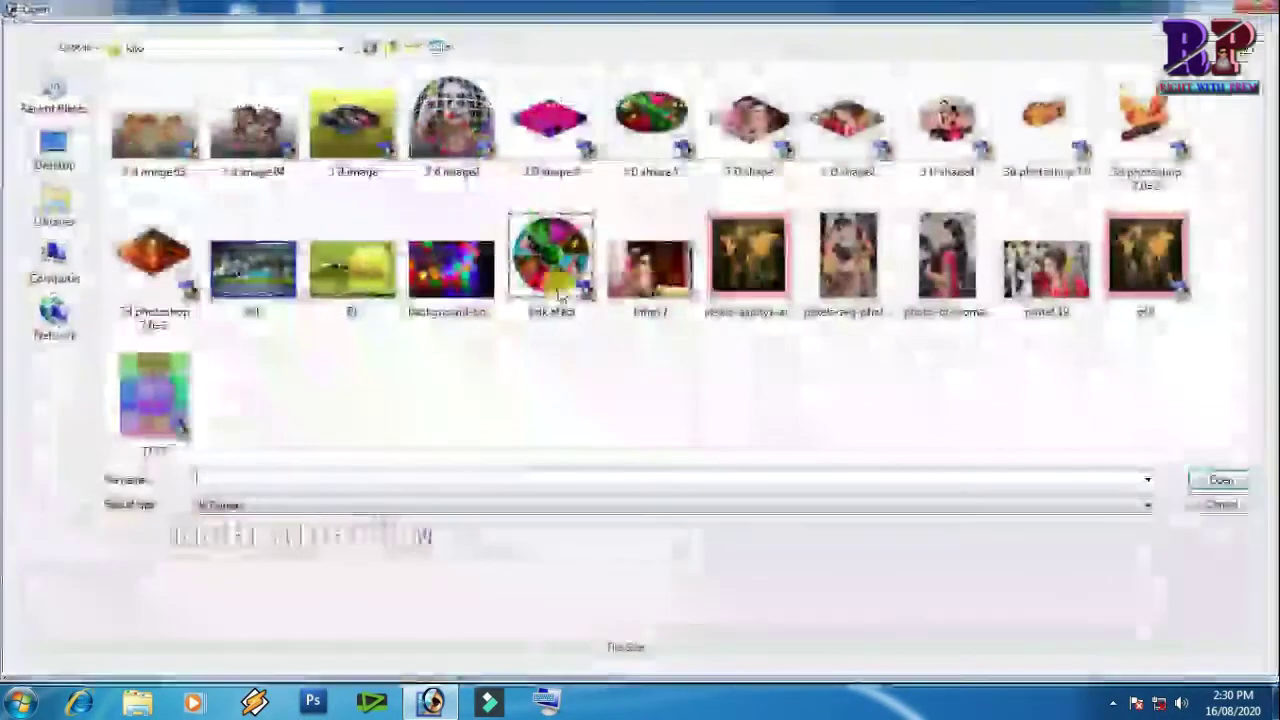
{"action": "left_click", "coordinate": [352, 268]}
{"action": "left_click", "coordinate": [1220, 482]}
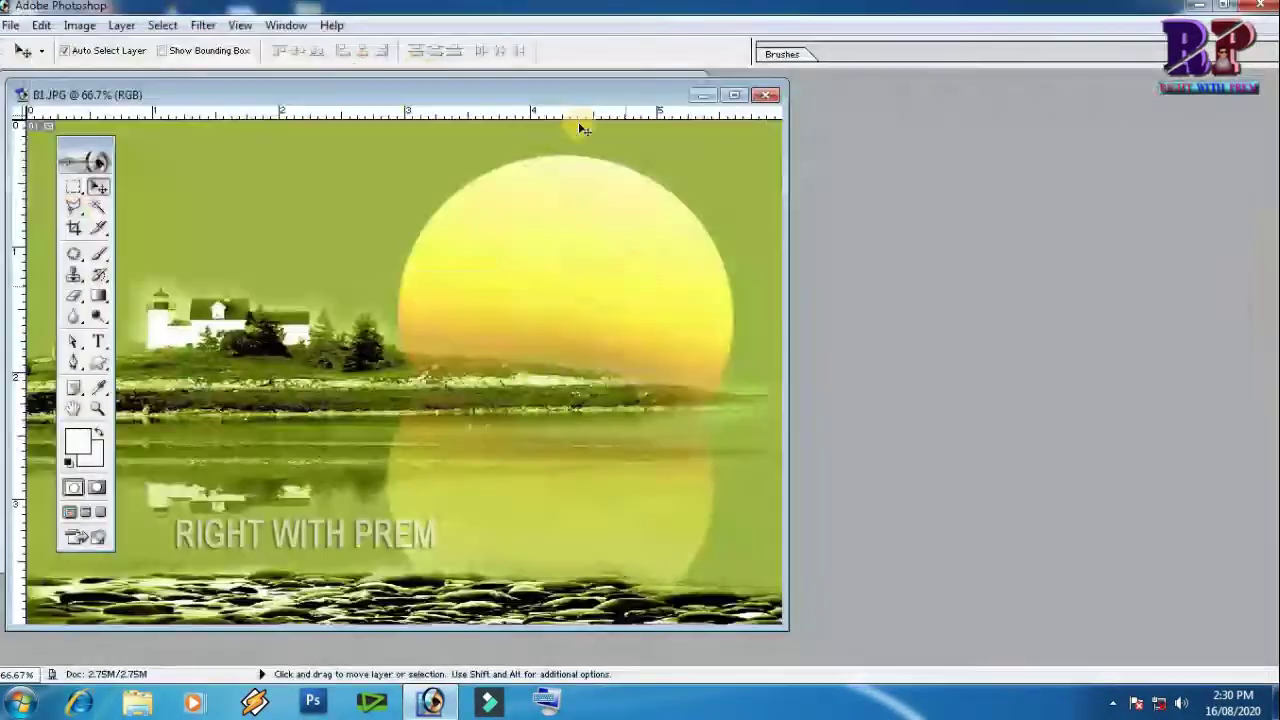
Step: Open the world-map photo and tile all three photo windows side by side
{"action": "double_click", "coordinate": [960, 222]}
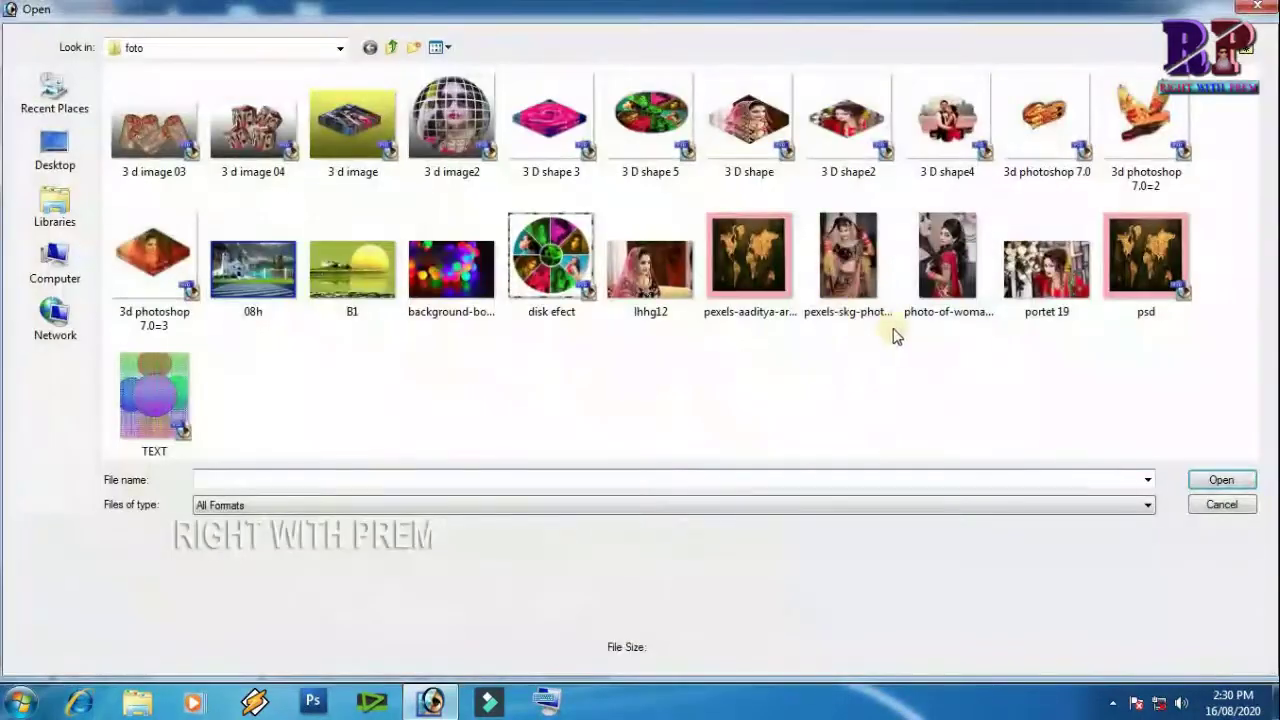
{"action": "left_click", "coordinate": [750, 260]}
{"action": "left_click", "coordinate": [1210, 478]}
{"action": "left_click", "coordinate": [285, 25]}
{"action": "left_click", "coordinate": [625, 63]}
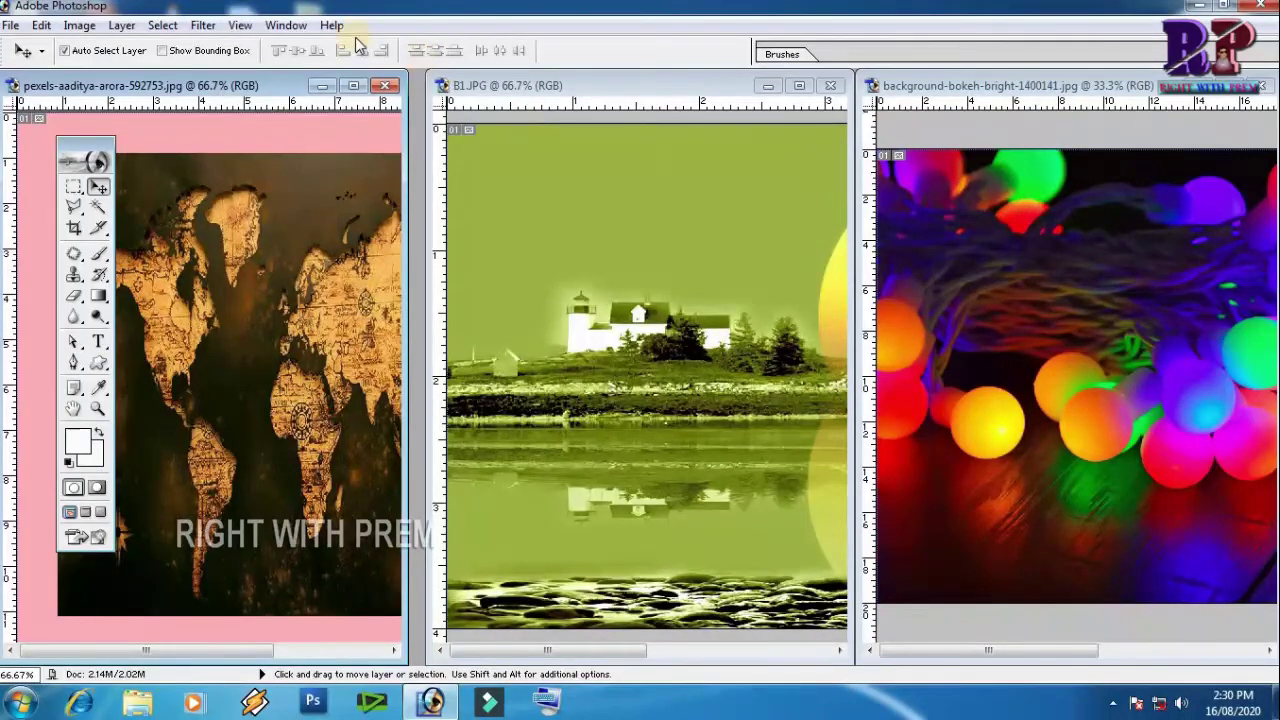
Step: Open a second window of the world-map image, move it, then close it
{"action": "left_click", "coordinate": [294, 32]}
{"action": "mouse_move", "coordinate": [321, 47]}
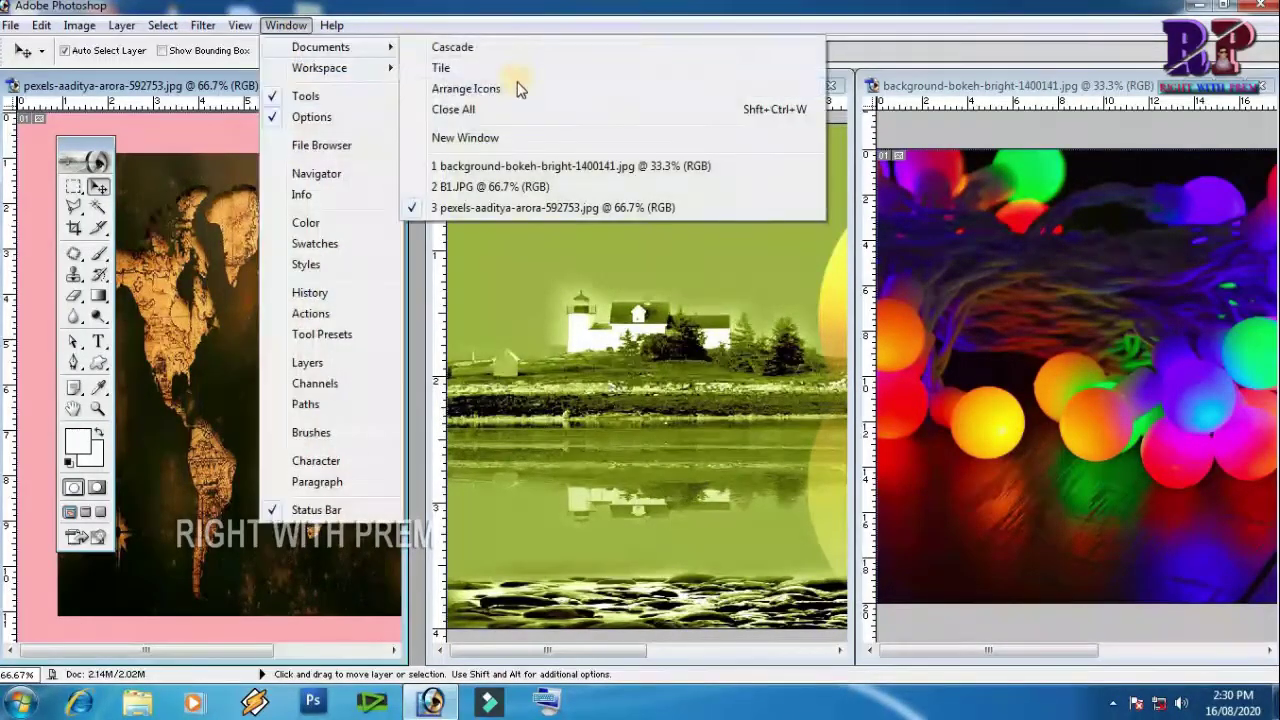
{"action": "left_click", "coordinate": [474, 140]}
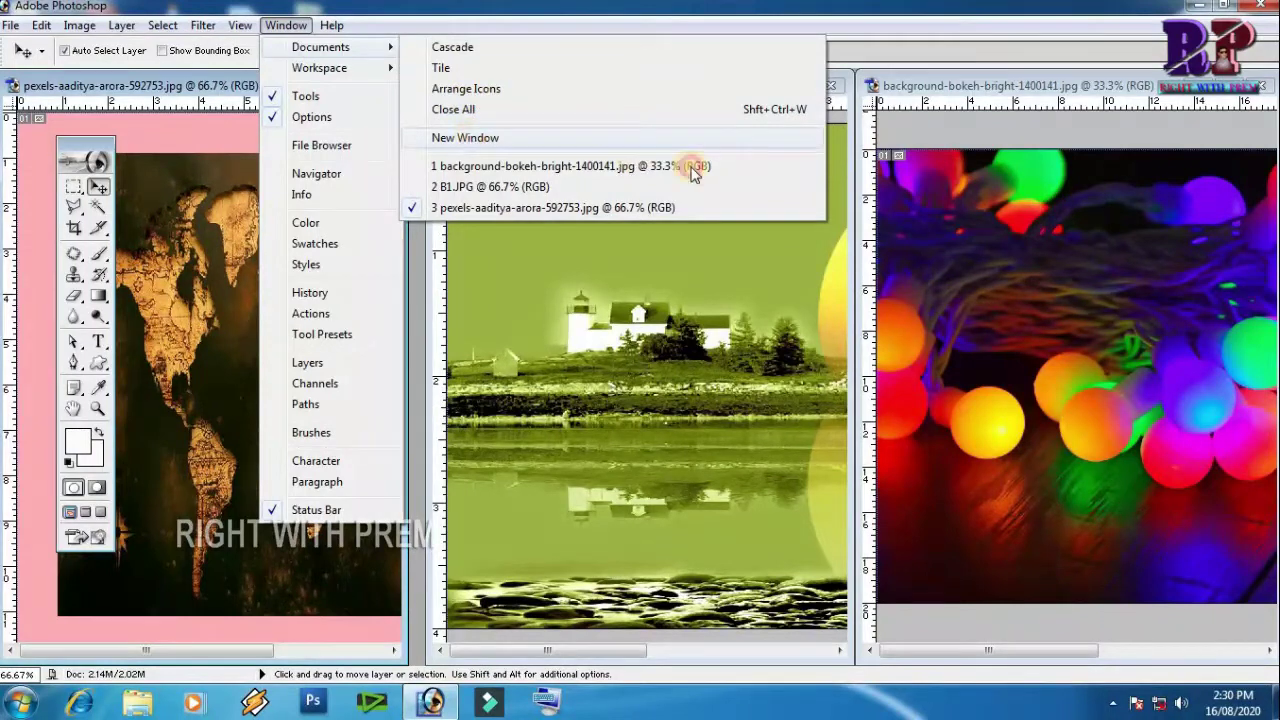
{"action": "mouse_move", "coordinate": [451, 94]}
{"action": "left_mouse_down"}
{"action": "mouse_move", "coordinate": [828, 175]}
{"action": "mouse_move", "coordinate": [912, 112]}
{"action": "left_mouse_up"}
{"action": "left_click", "coordinate": [1026, 104]}
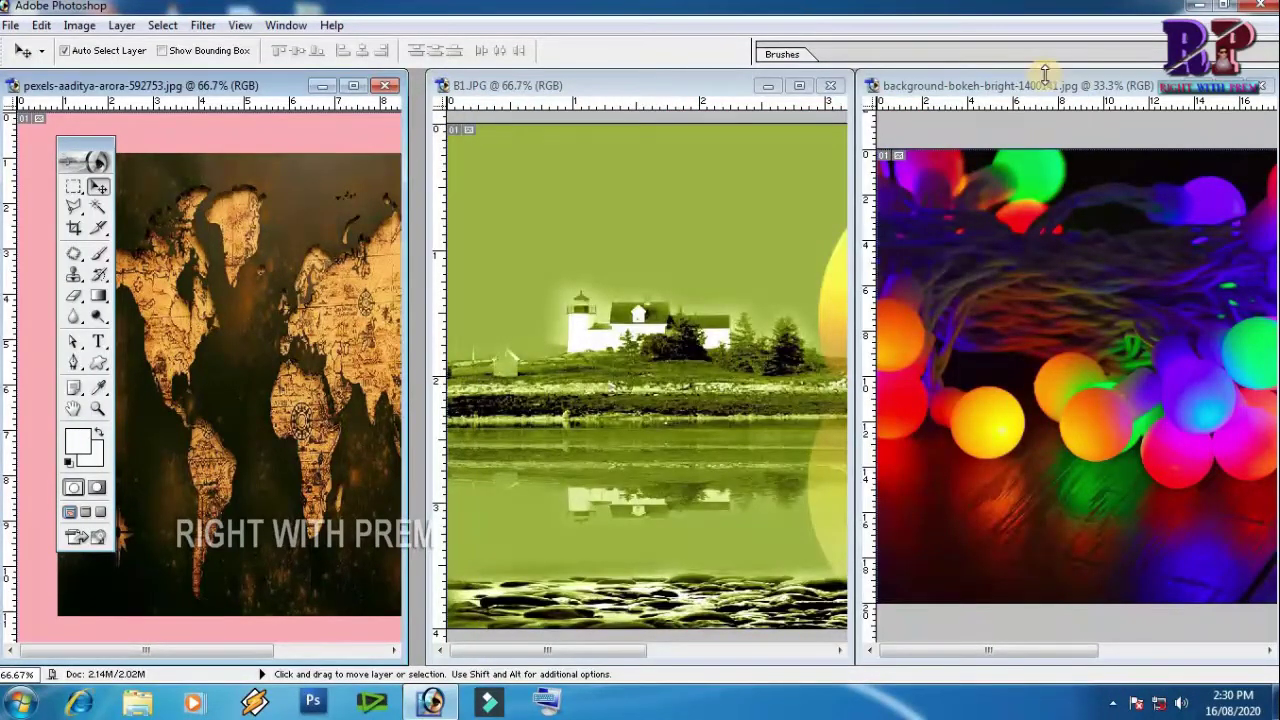
Step: Open a new window of the bokeh image and drag it into B1.JPG as a layer
{"action": "left_click", "coordinate": [1044, 74]}
{"action": "left_click", "coordinate": [287, 27]}
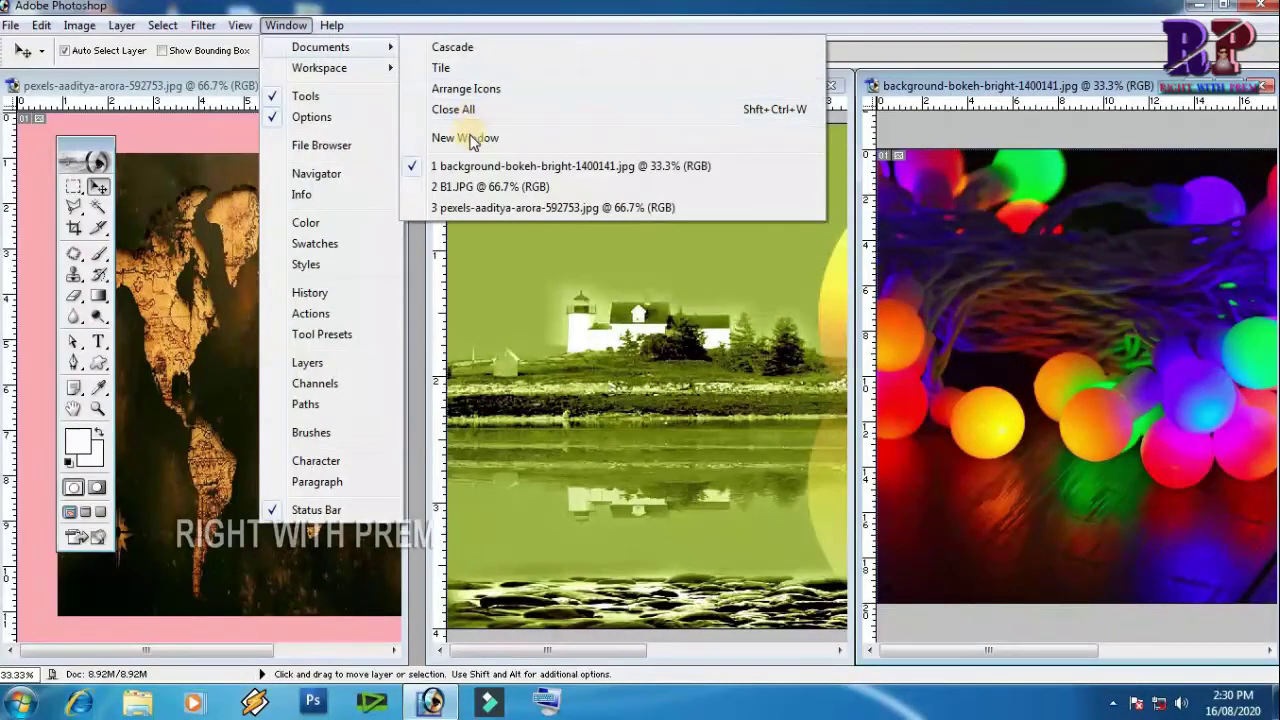
{"action": "left_click", "coordinate": [466, 136]}
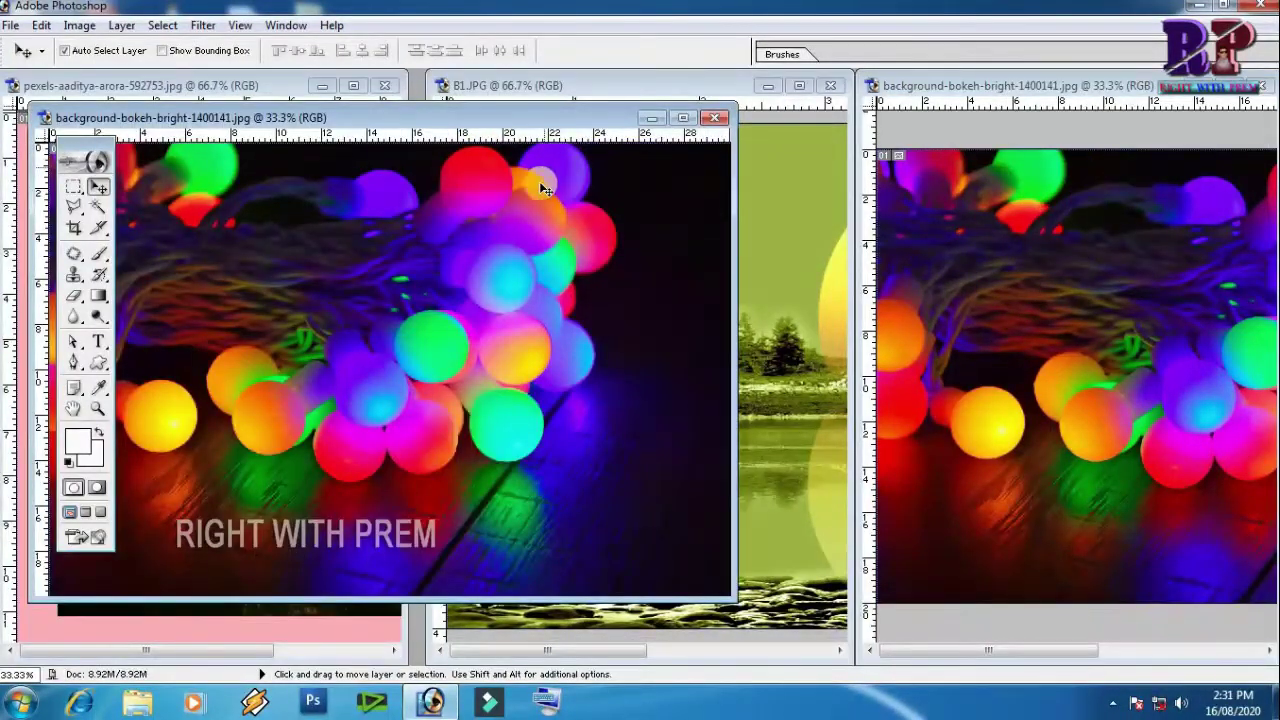
{"action": "left_click_drag", "start_coordinate": [740, 216], "coordinate": [557, 128]}
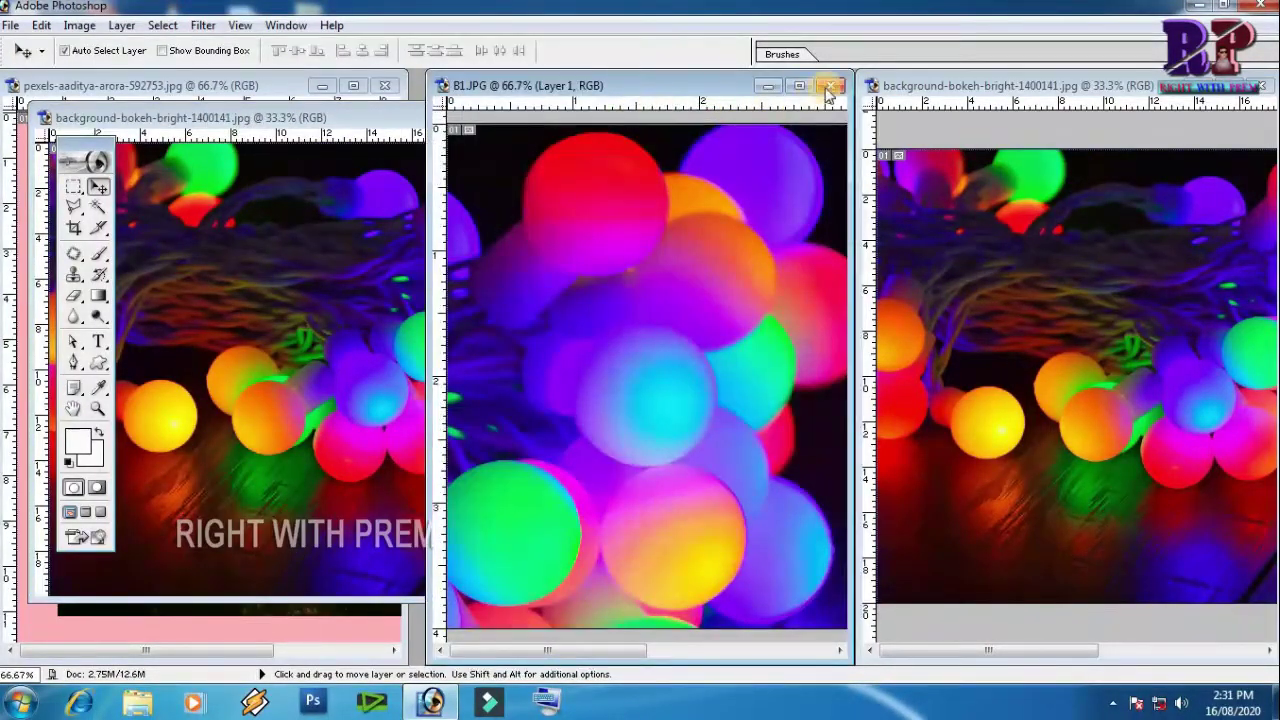
Step: Close B1.JPG without saving and close the duplicate bokeh window
{"action": "key", "text": "ctrl+w"}
{"action": "left_click", "coordinate": [648, 268]}
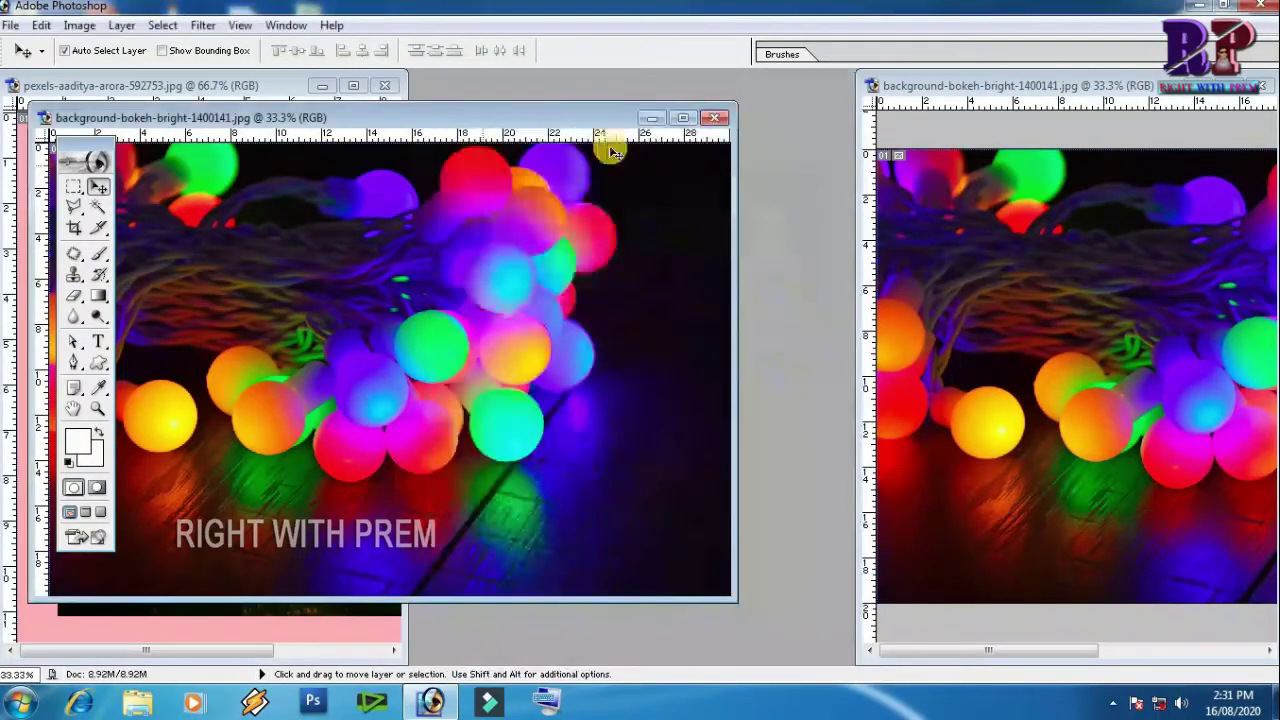
{"action": "left_click", "coordinate": [717, 122]}
{"action": "left_click", "coordinate": [285, 25]}
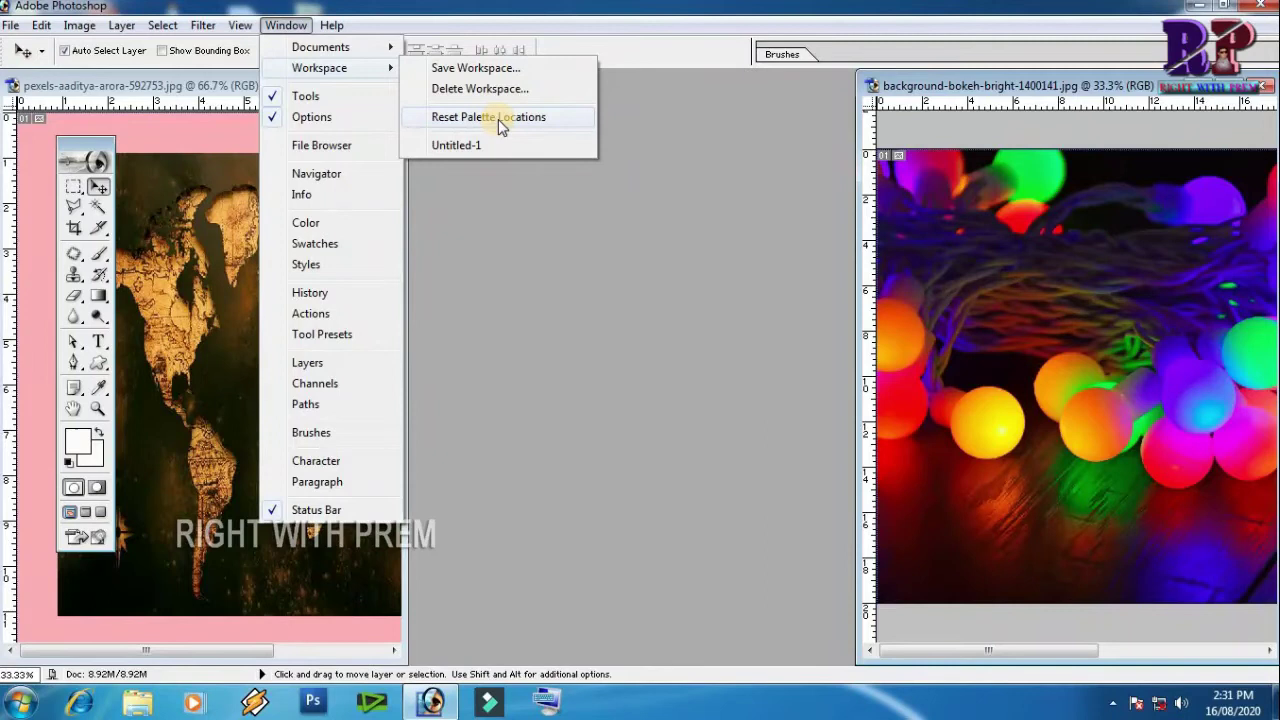
Step: Start Window > Workspace > Save Workspace, then cancel the dialog
{"action": "left_click", "coordinate": [514, 68]}
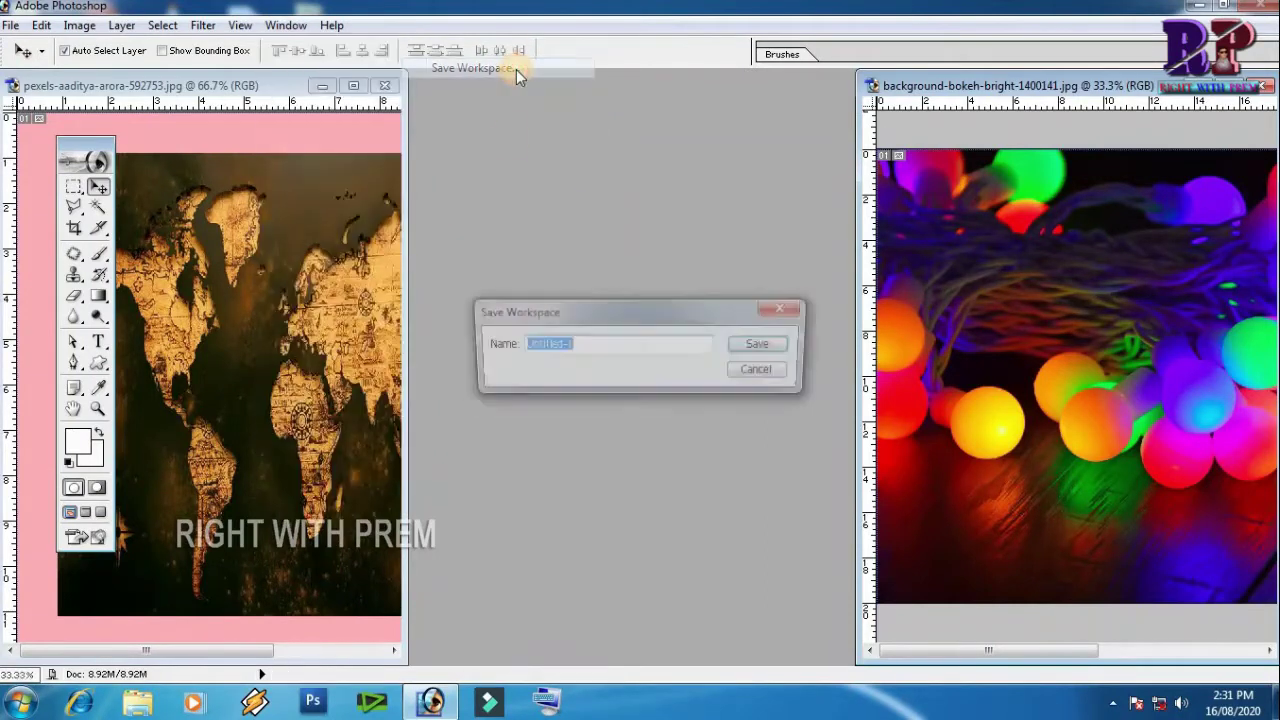
{"action": "left_click", "coordinate": [758, 373]}
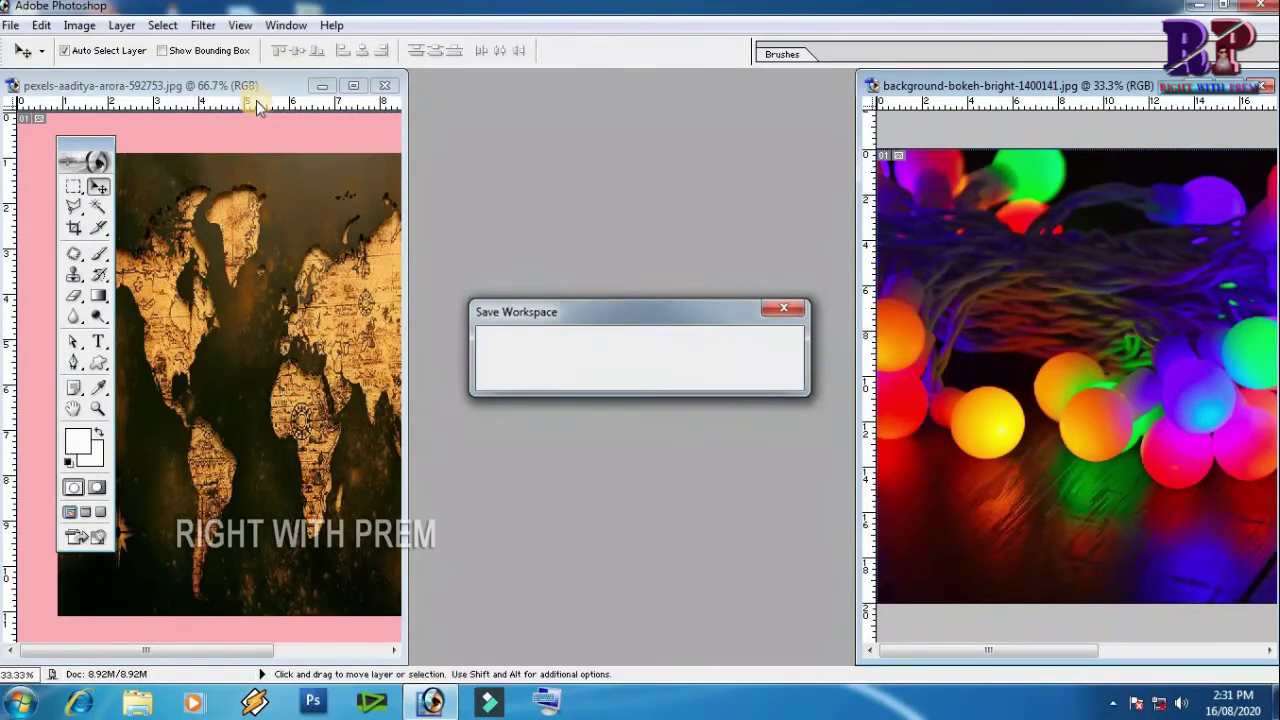
{"action": "left_click", "coordinate": [307, 25]}
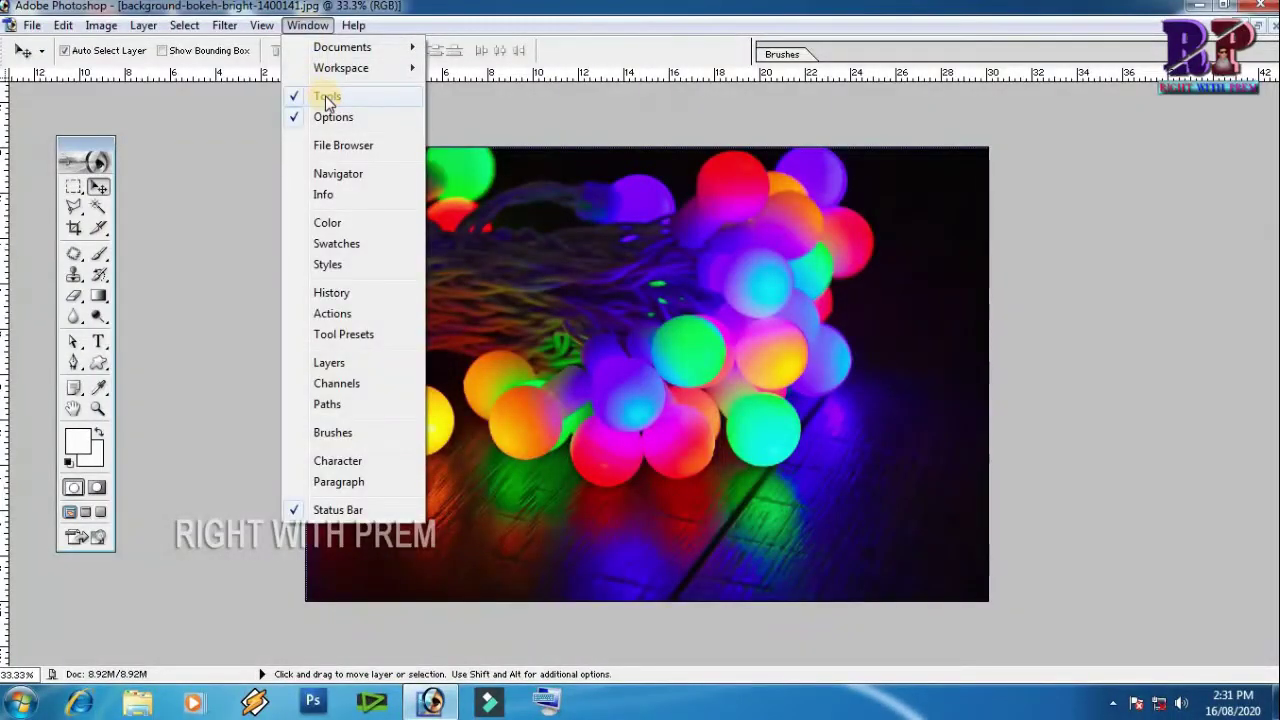
Step: Drag the toolbox further left, then hide and re-show it via Window > Tools
{"action": "left_click", "coordinate": [491, 119]}
{"action": "left_click_drag", "start_coordinate": [107, 148], "coordinate": [77, 168]}
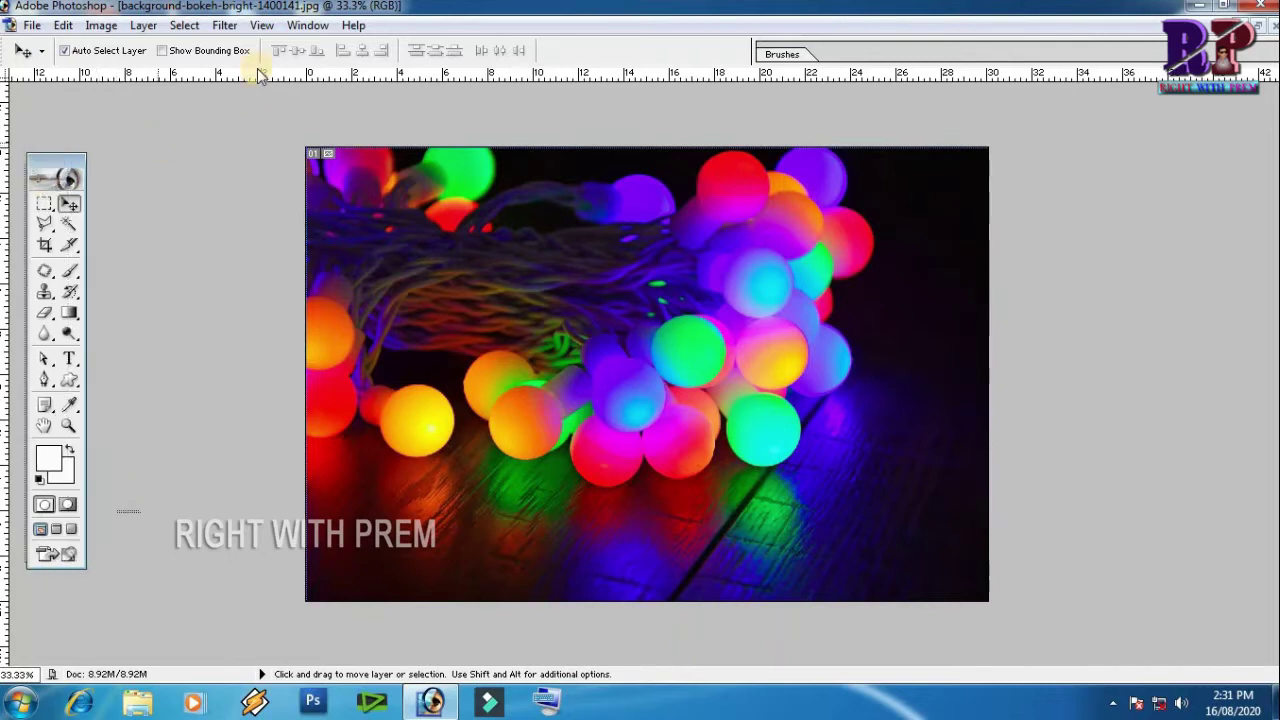
{"action": "left_click", "coordinate": [307, 25]}
{"action": "left_click", "coordinate": [318, 97]}
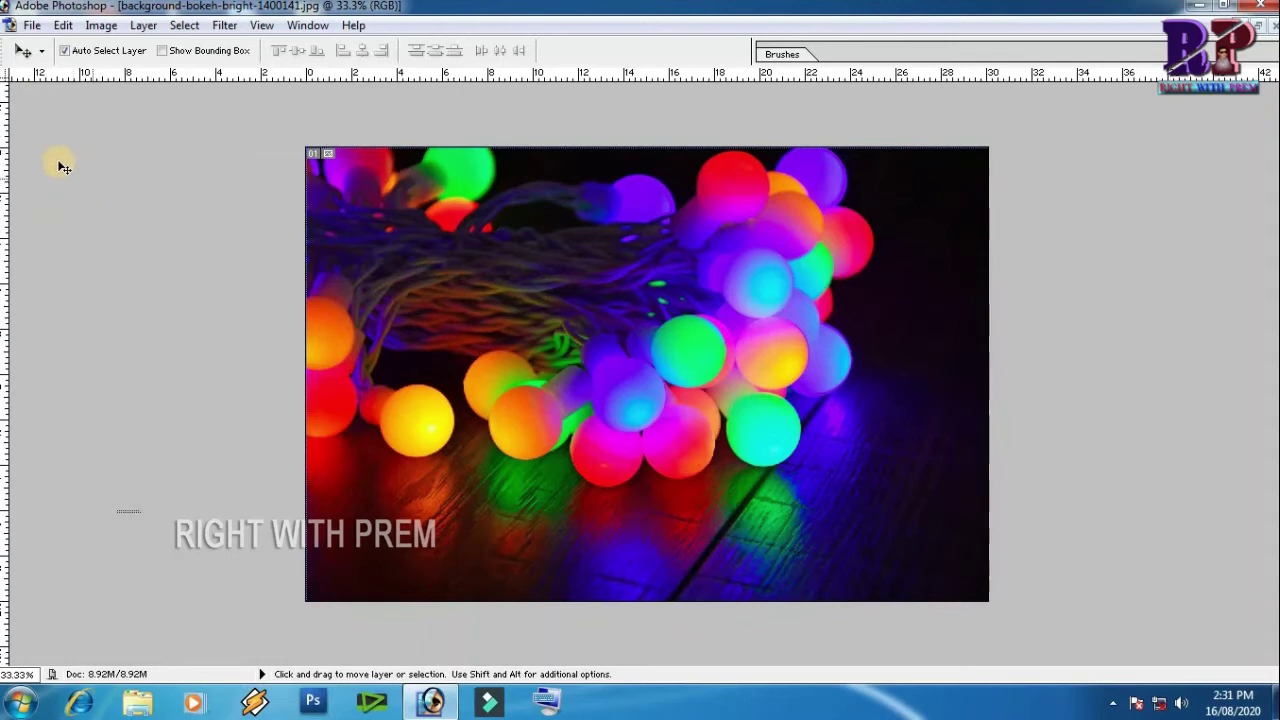
{"action": "left_click", "coordinate": [307, 25]}
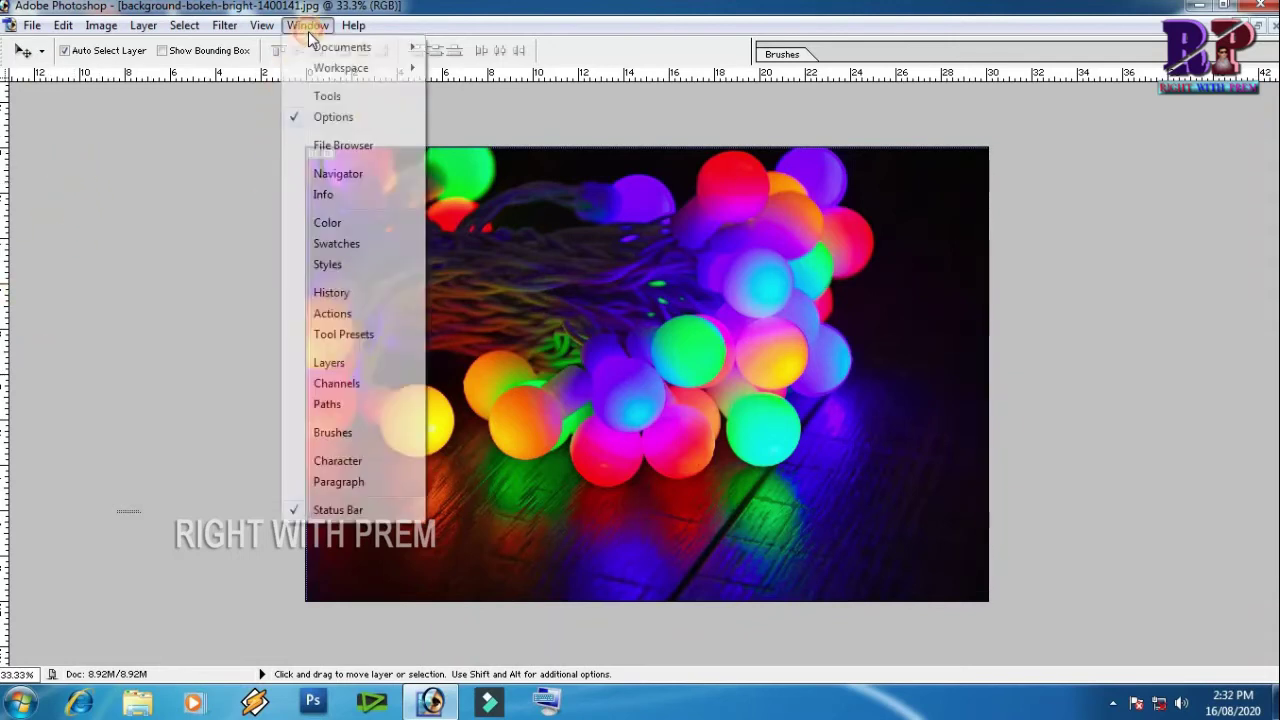
{"action": "left_click", "coordinate": [328, 97]}
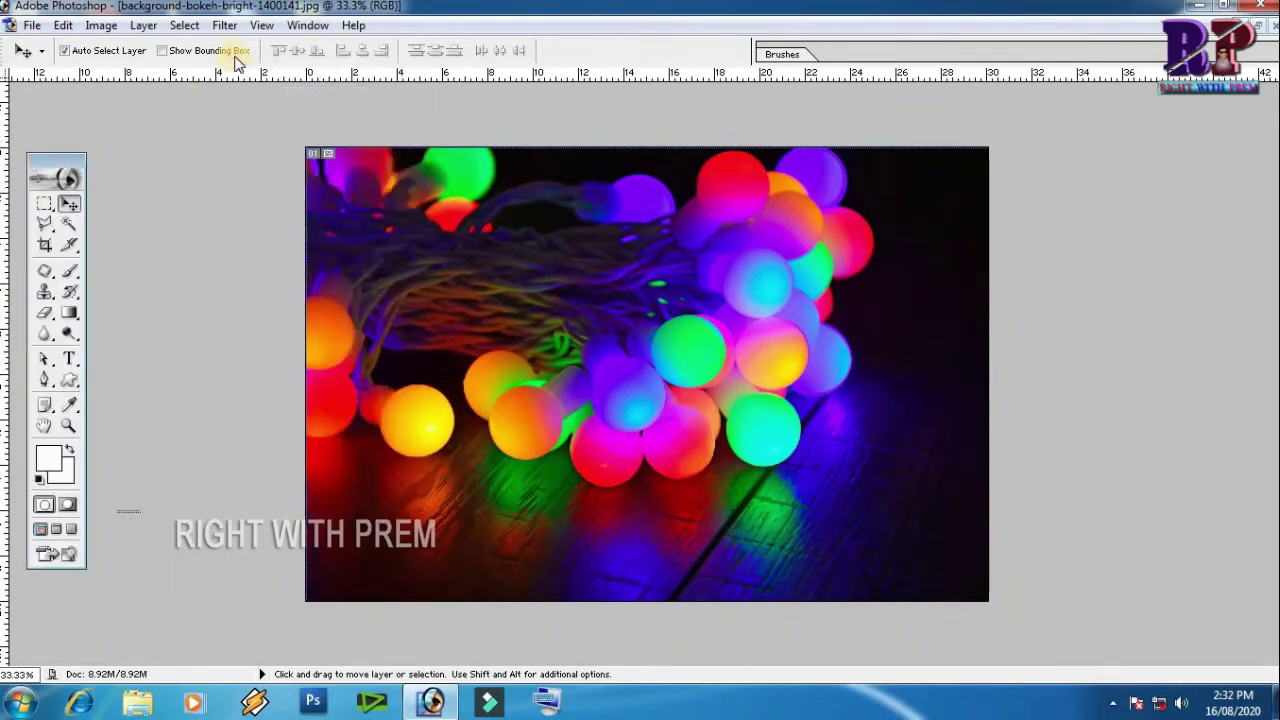
Step: Try the Magic Wand, Slice and Brush tools from the toolbox
{"action": "left_click", "coordinate": [305, 26]}
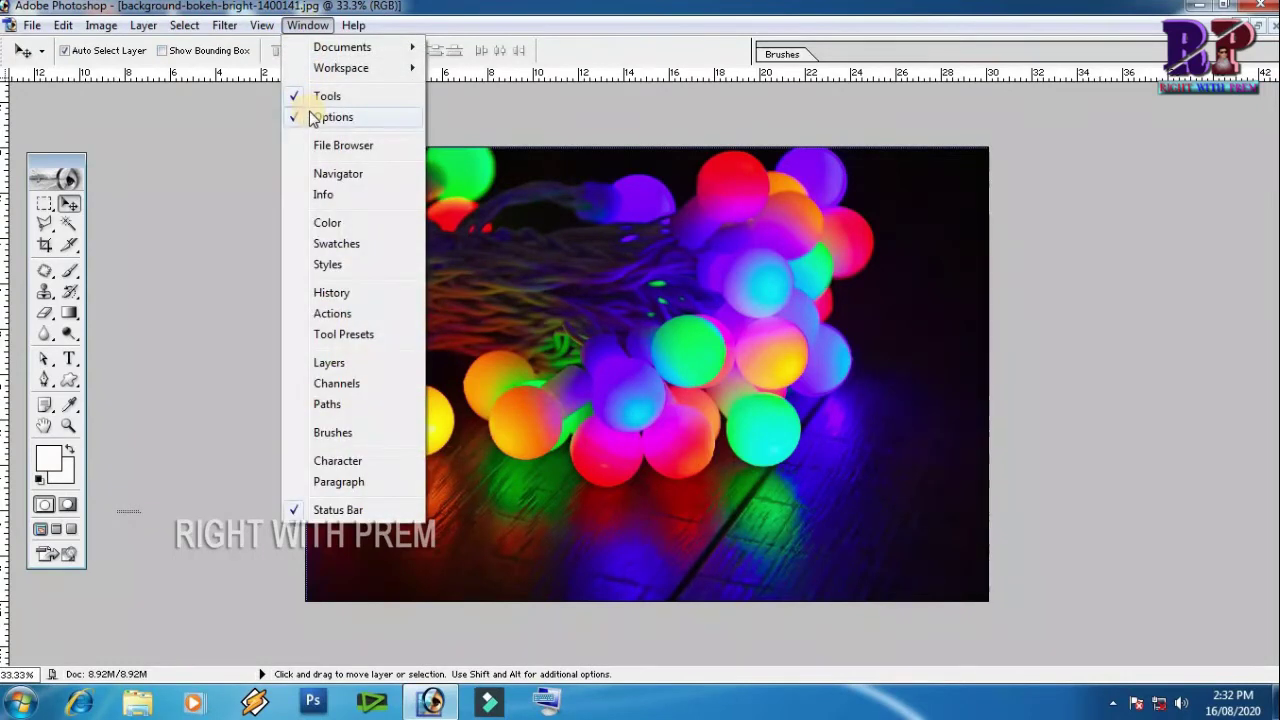
{"action": "left_click", "coordinate": [70, 210]}
{"action": "left_click", "coordinate": [68, 224]}
{"action": "left_click", "coordinate": [68, 245]}
{"action": "left_click", "coordinate": [68, 270]}
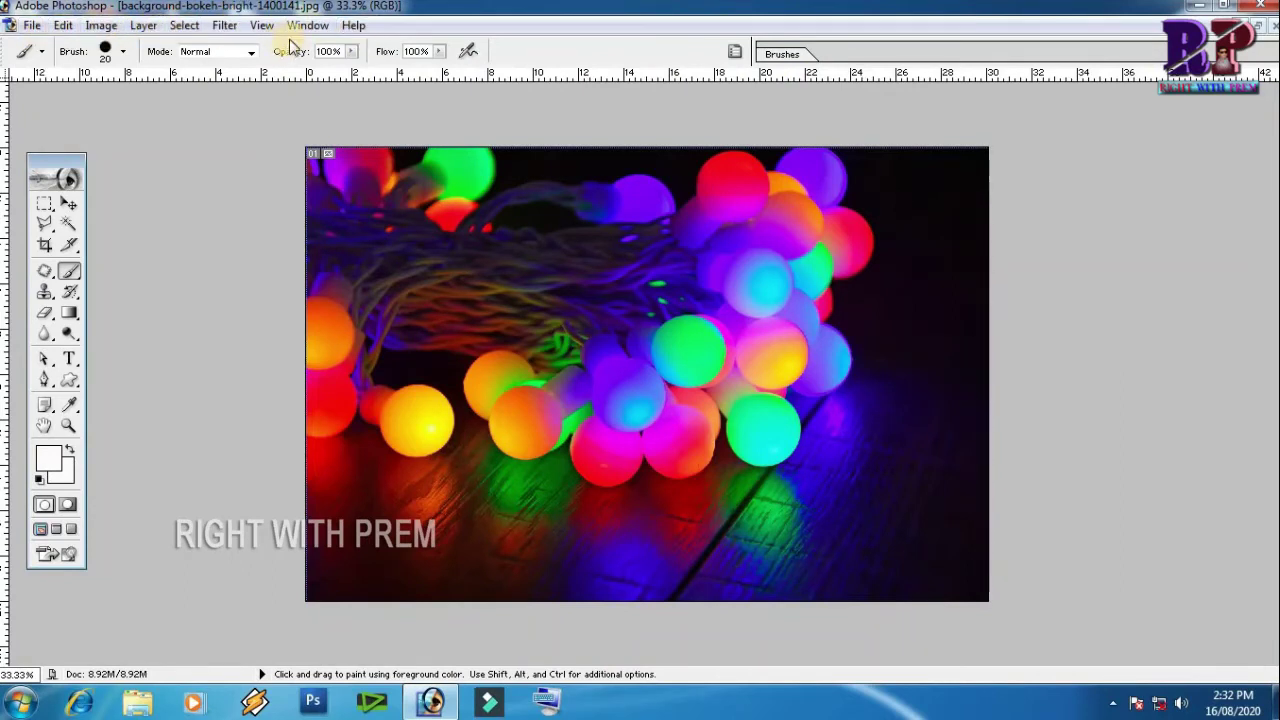
Step: Select the Rectangular Marquee, hide the Options bar, then pick Move and Gradient tools
{"action": "left_click", "coordinate": [68, 203]}
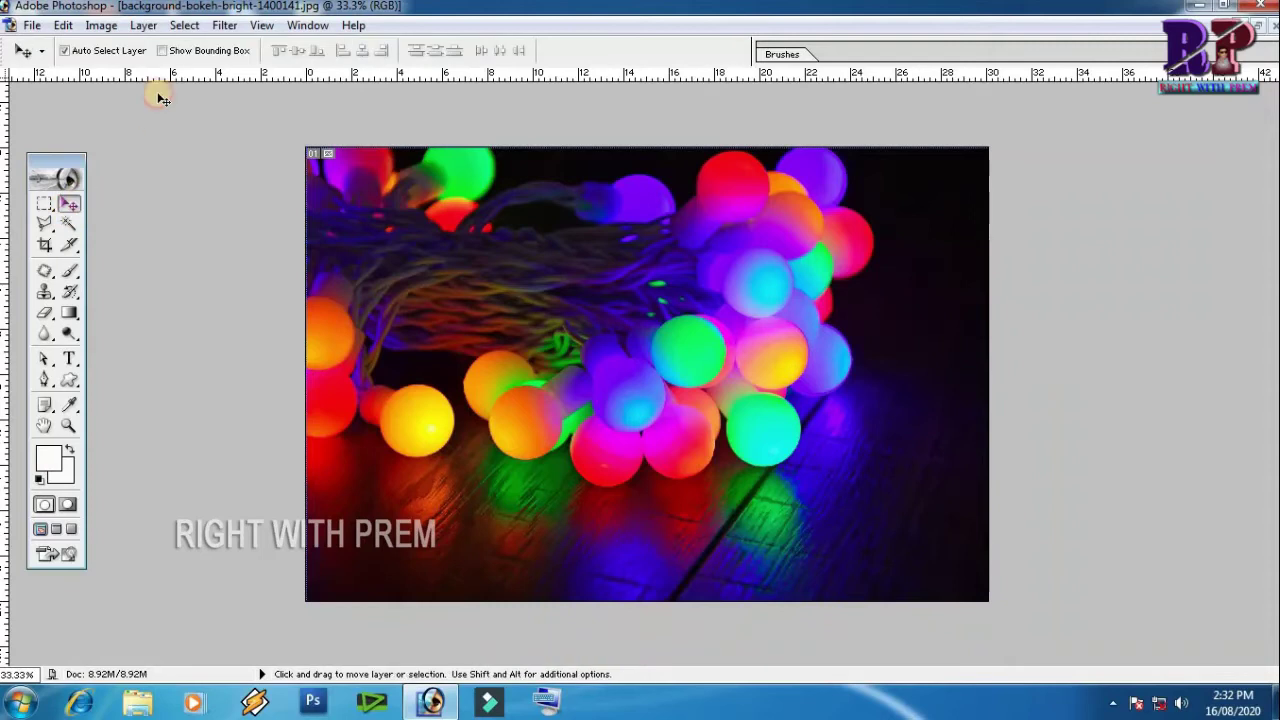
{"action": "left_click", "coordinate": [46, 205]}
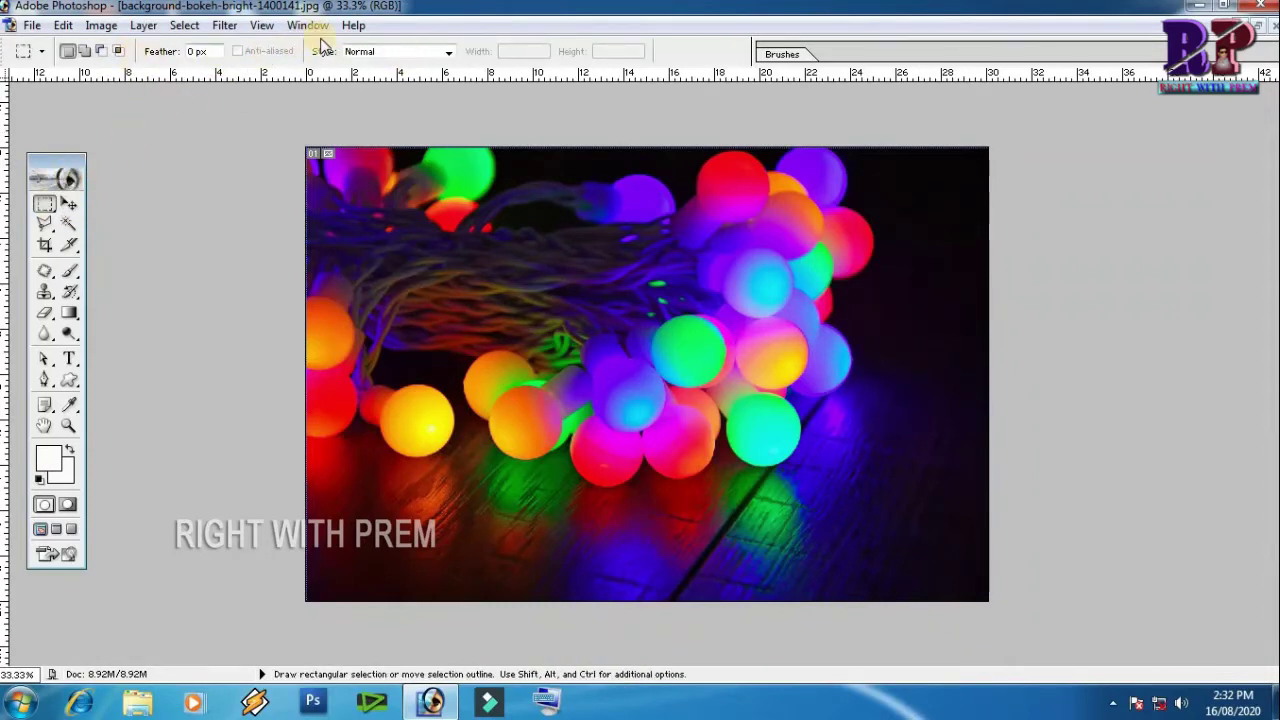
{"action": "left_click", "coordinate": [307, 25]}
{"action": "left_click", "coordinate": [324, 118]}
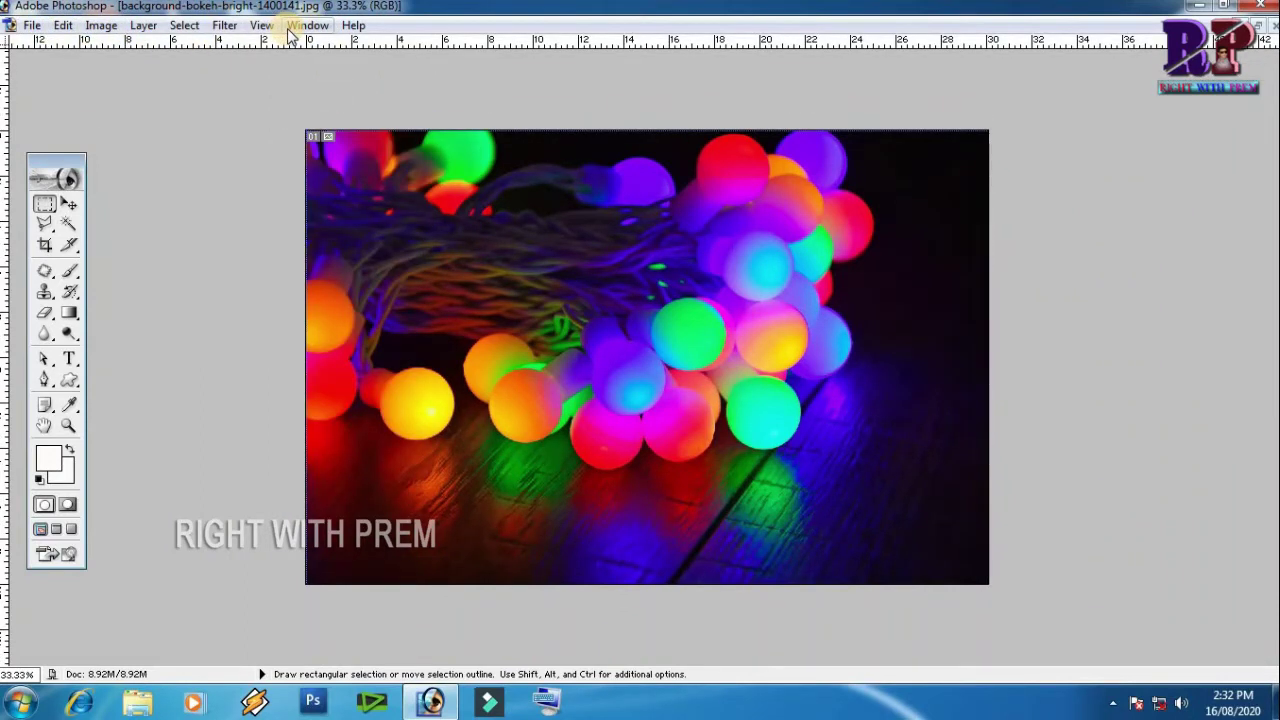
{"action": "left_click", "coordinate": [69, 205]}
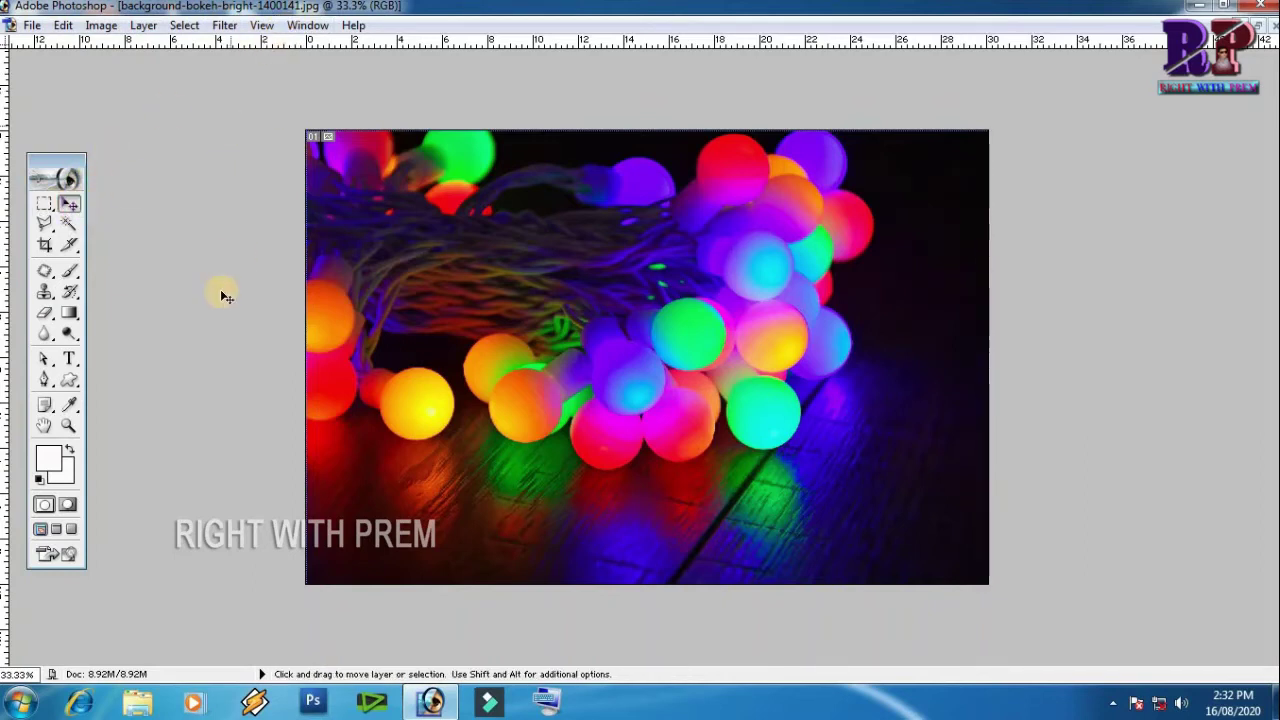
{"action": "left_click", "coordinate": [70, 314]}
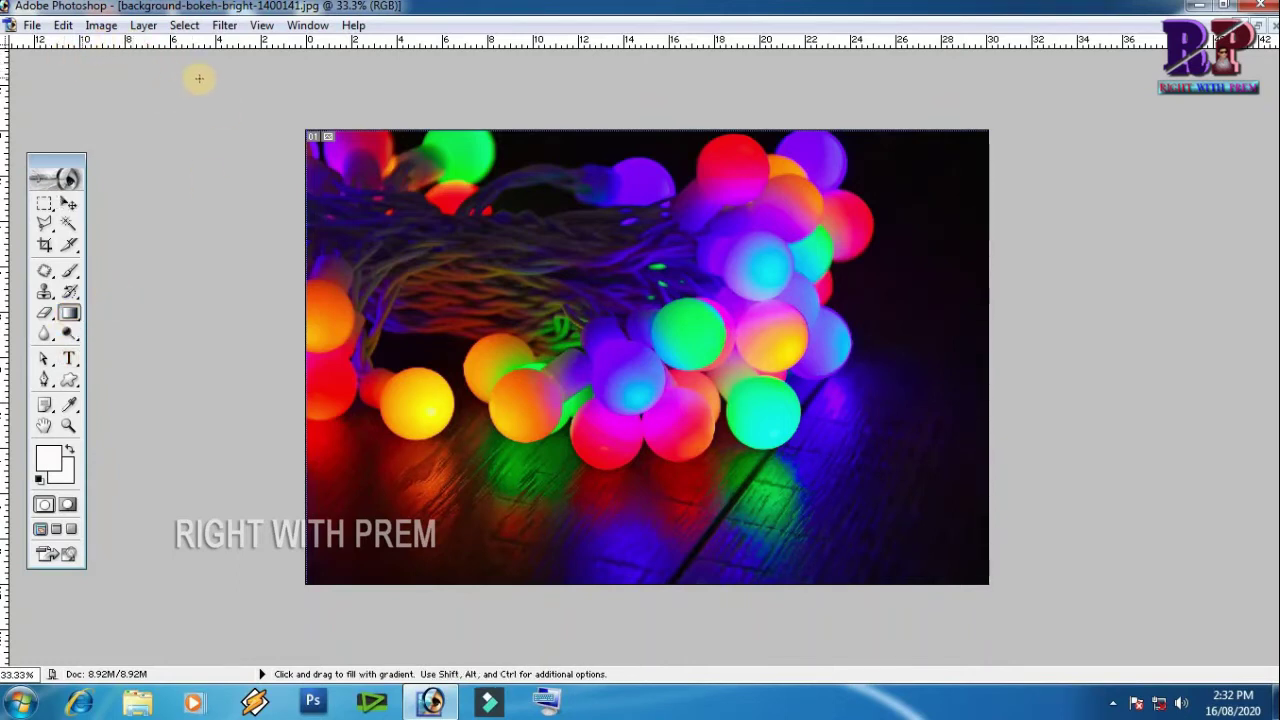
Step: Show the Options bar again, then open and close the File Browser
{"action": "left_click", "coordinate": [311, 28]}
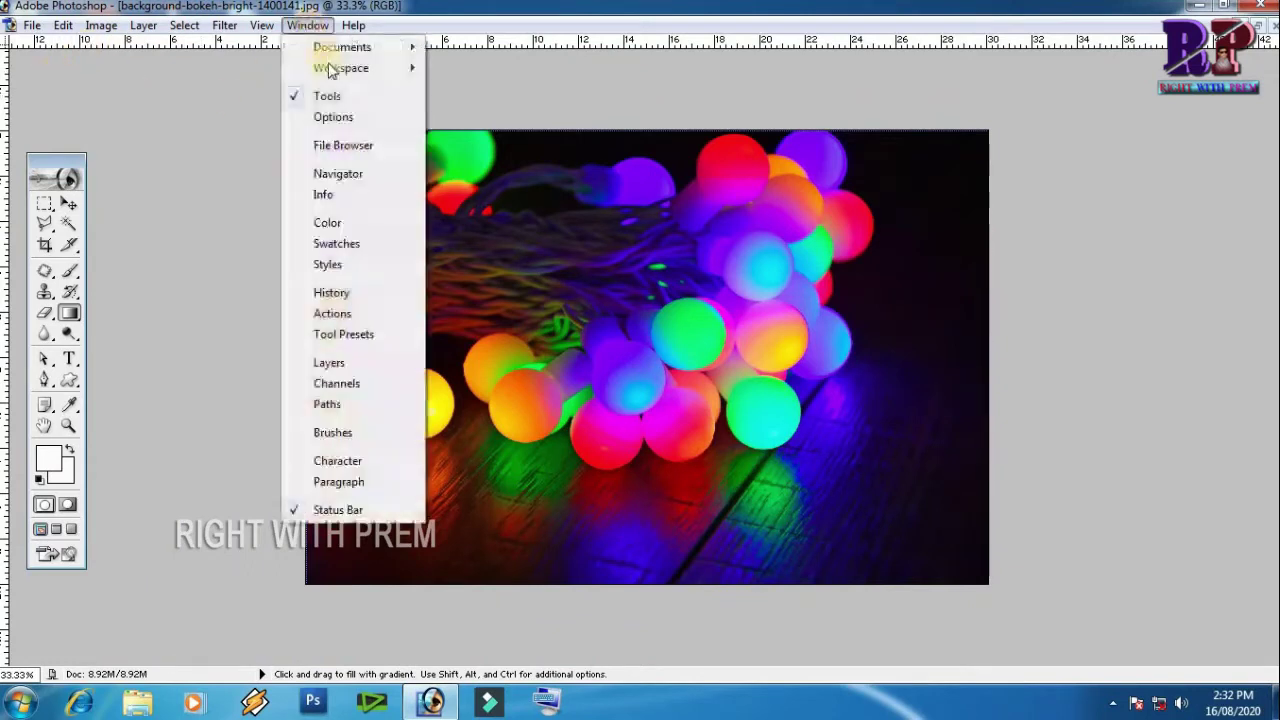
{"action": "left_click", "coordinate": [337, 119]}
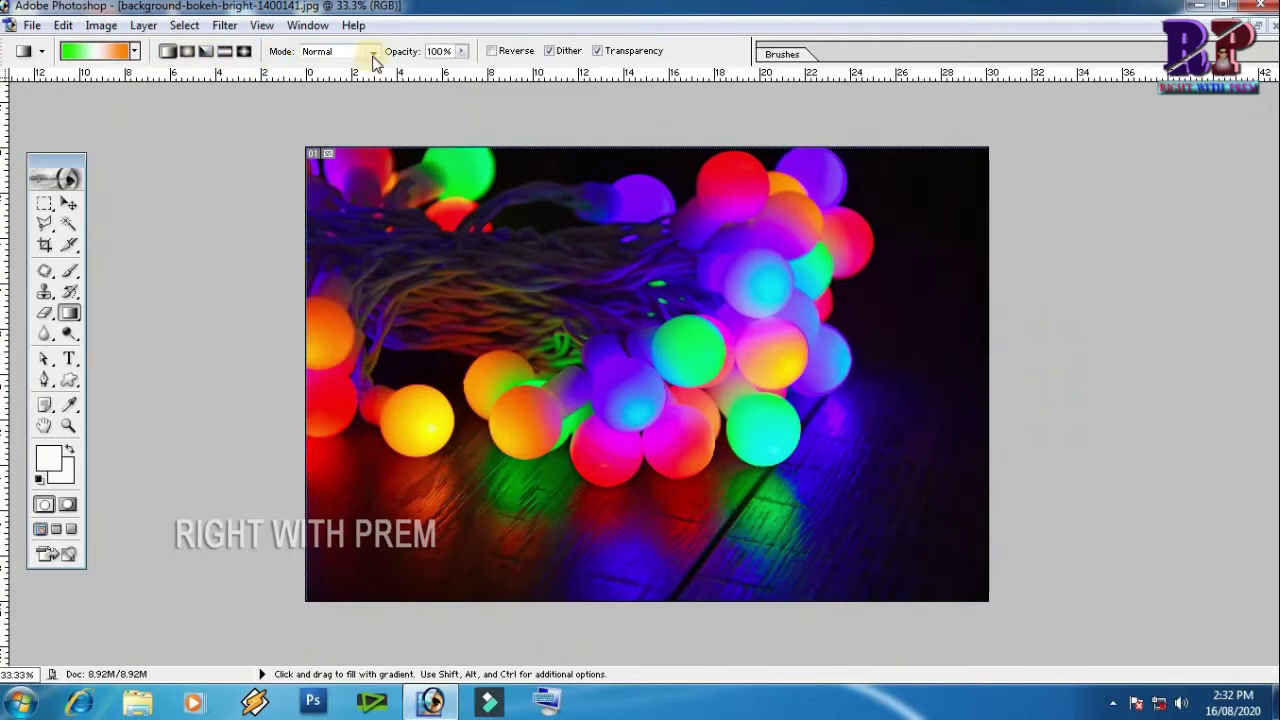
{"action": "left_click", "coordinate": [307, 27]}
{"action": "left_click", "coordinate": [355, 141]}
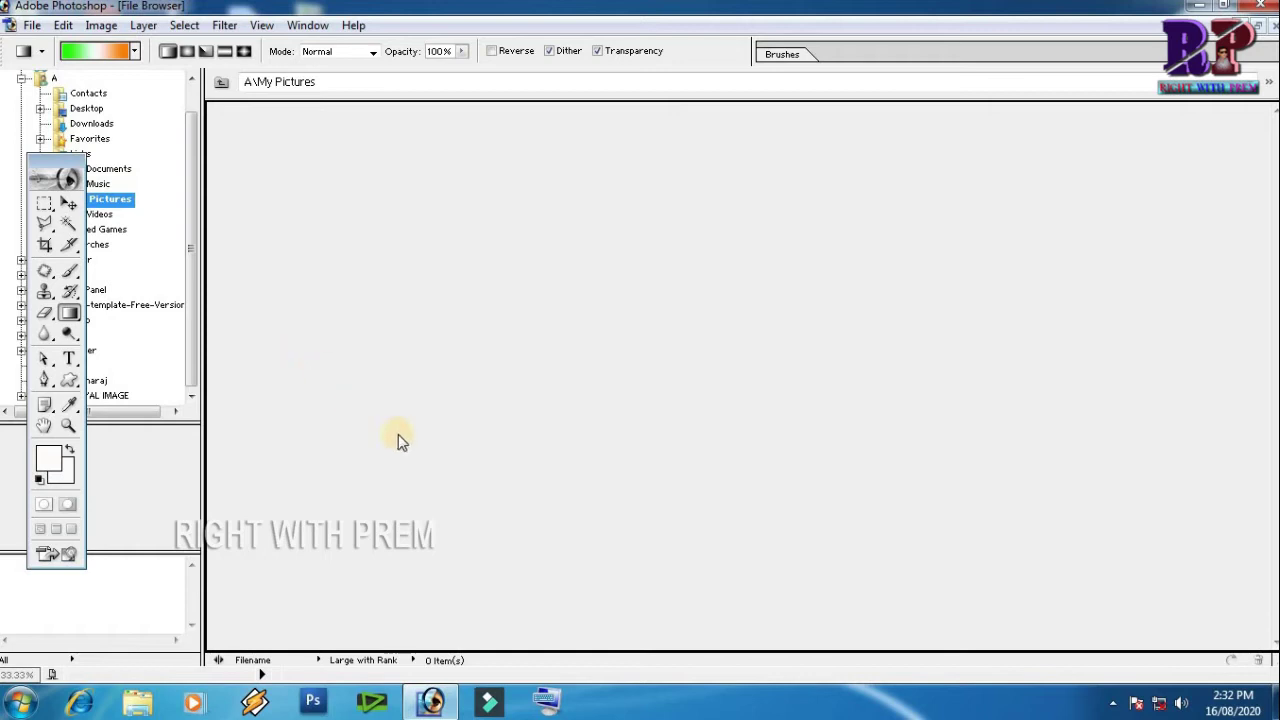
{"action": "left_click", "coordinate": [310, 25]}
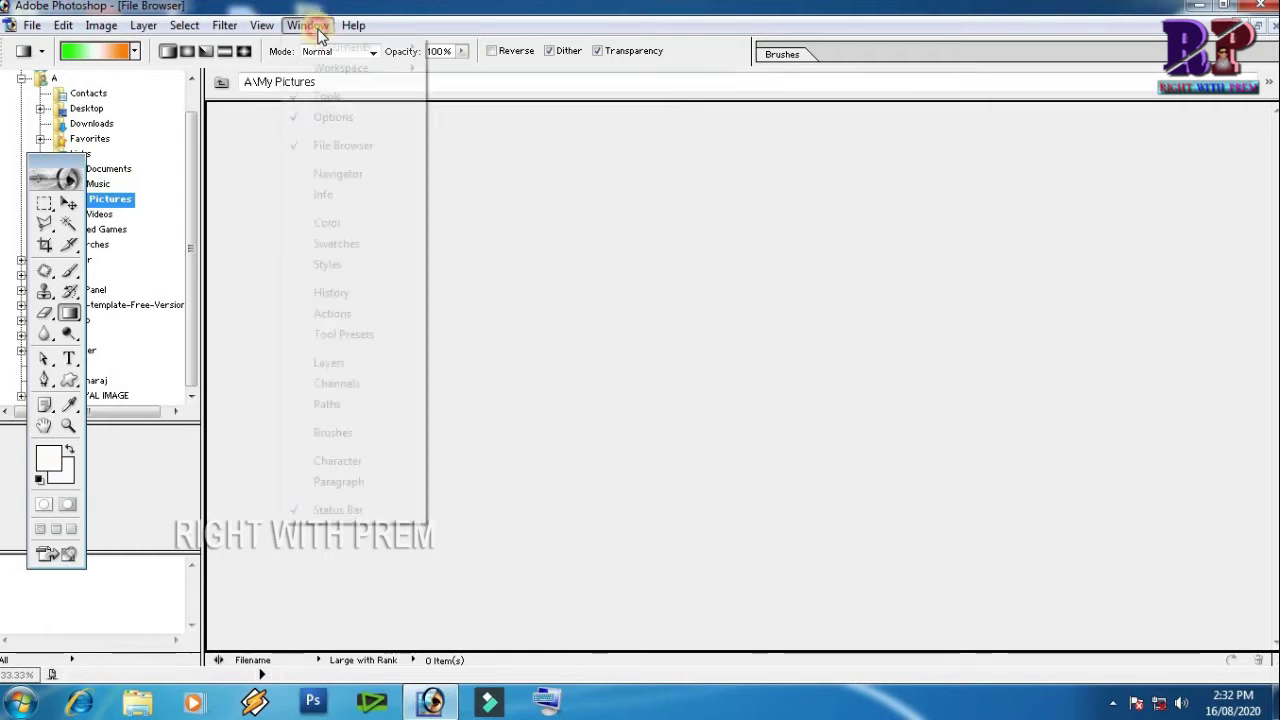
{"action": "left_click", "coordinate": [337, 146]}
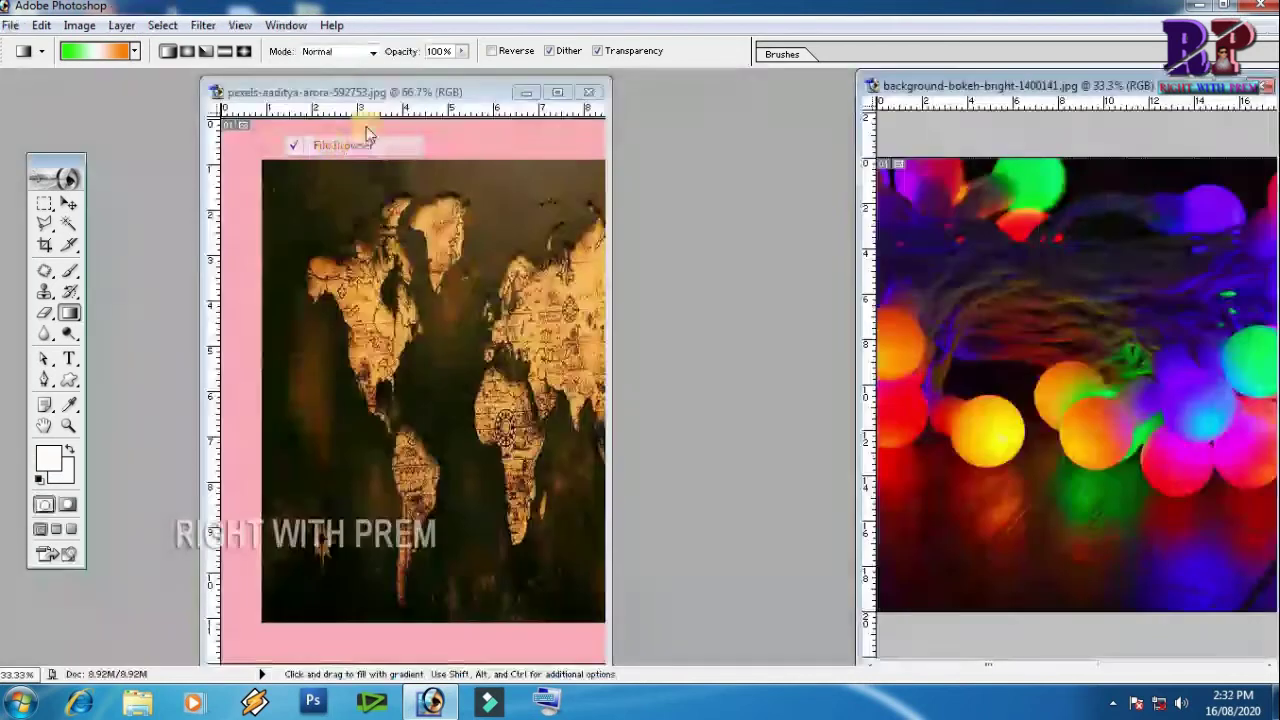
{"action": "left_click", "coordinate": [286, 25]}
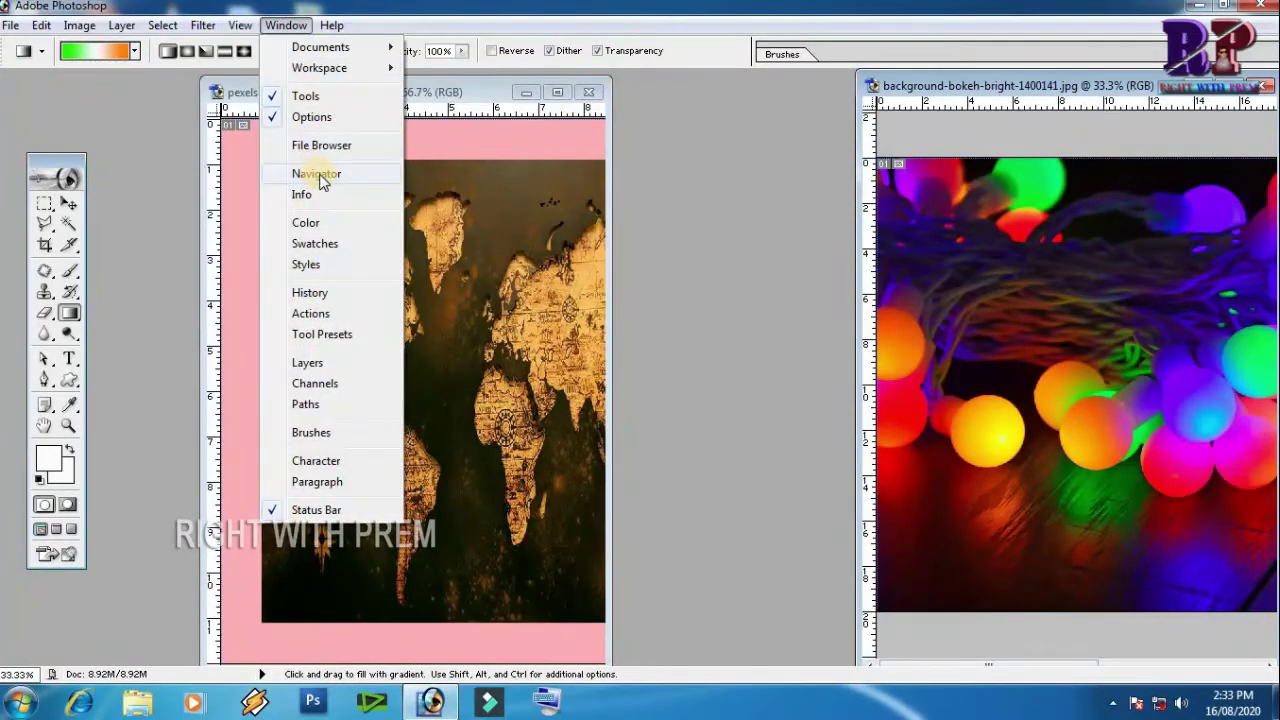
Step: Place the Navigator palette beside the map photo and pan the bokeh image view
{"action": "left_click", "coordinate": [320, 177]}
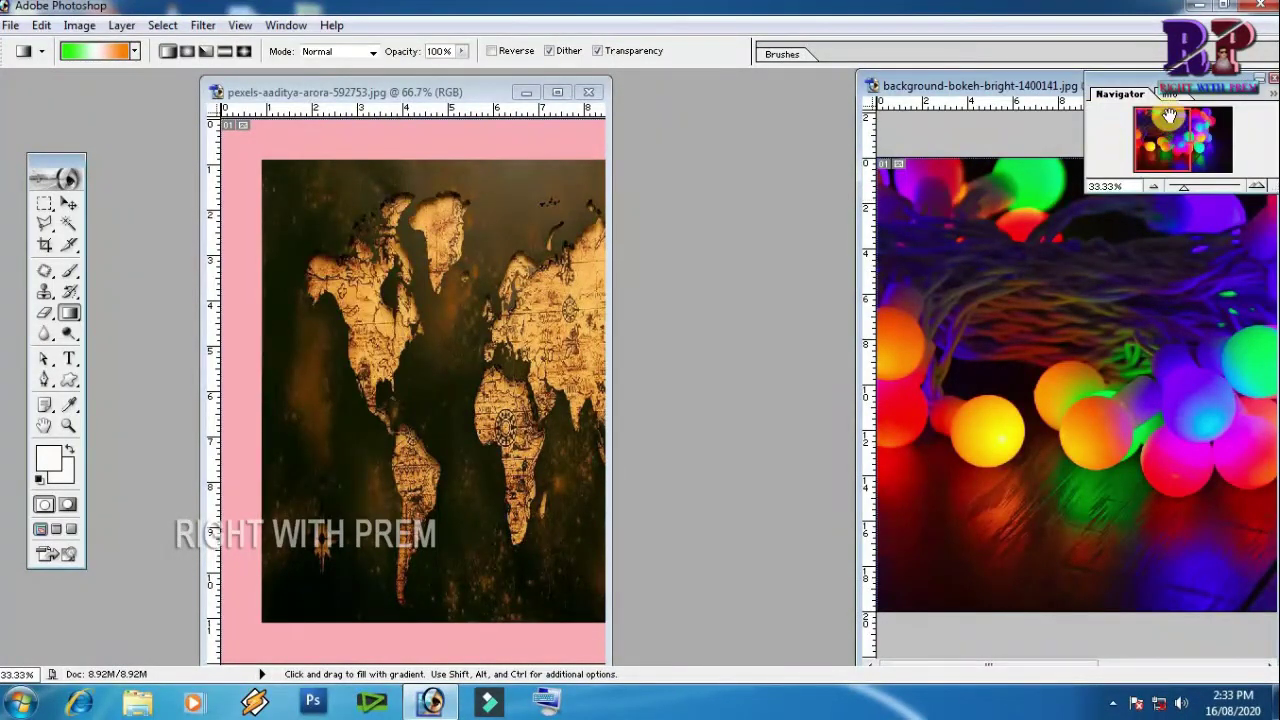
{"action": "left_click_drag", "start_coordinate": [1200, 78], "coordinate": [739, 236]}
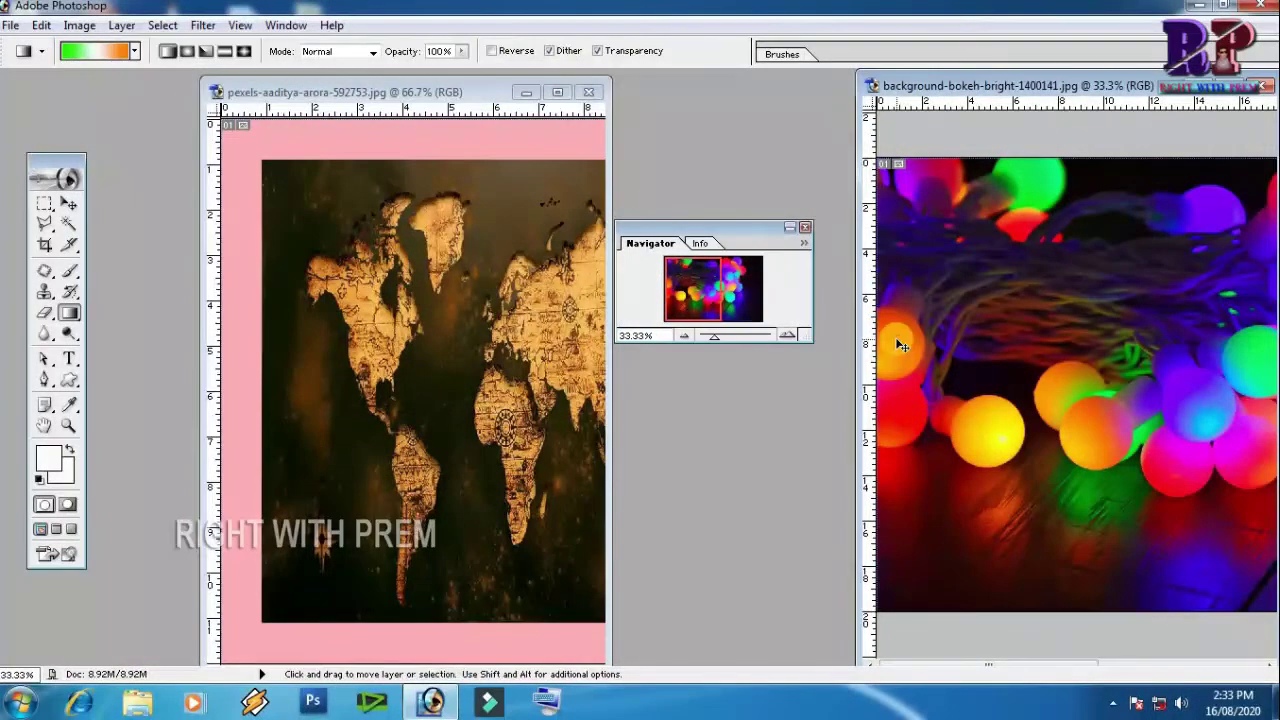
{"action": "mouse_move", "coordinate": [708, 312]}
{"action": "left_mouse_down"}
{"action": "mouse_move", "coordinate": [758, 310]}
{"action": "mouse_move", "coordinate": [715, 310]}
{"action": "left_mouse_up"}
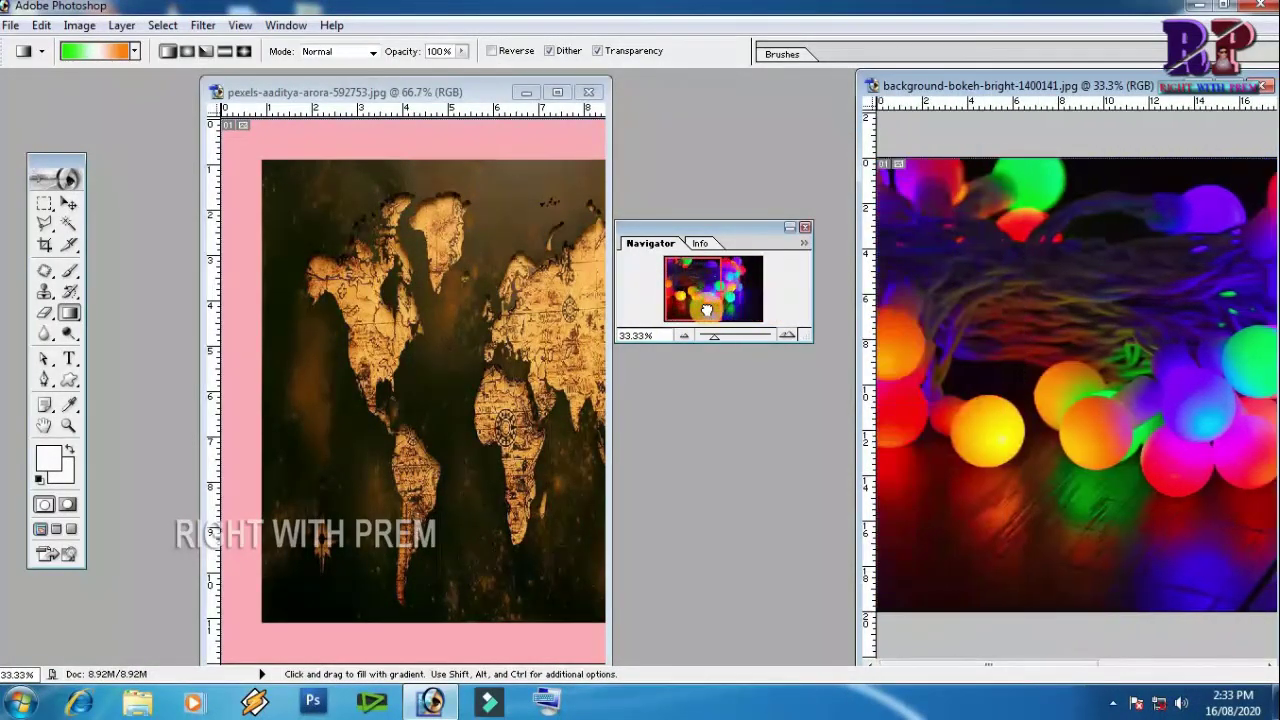
{"action": "left_click", "coordinate": [468, 287]}
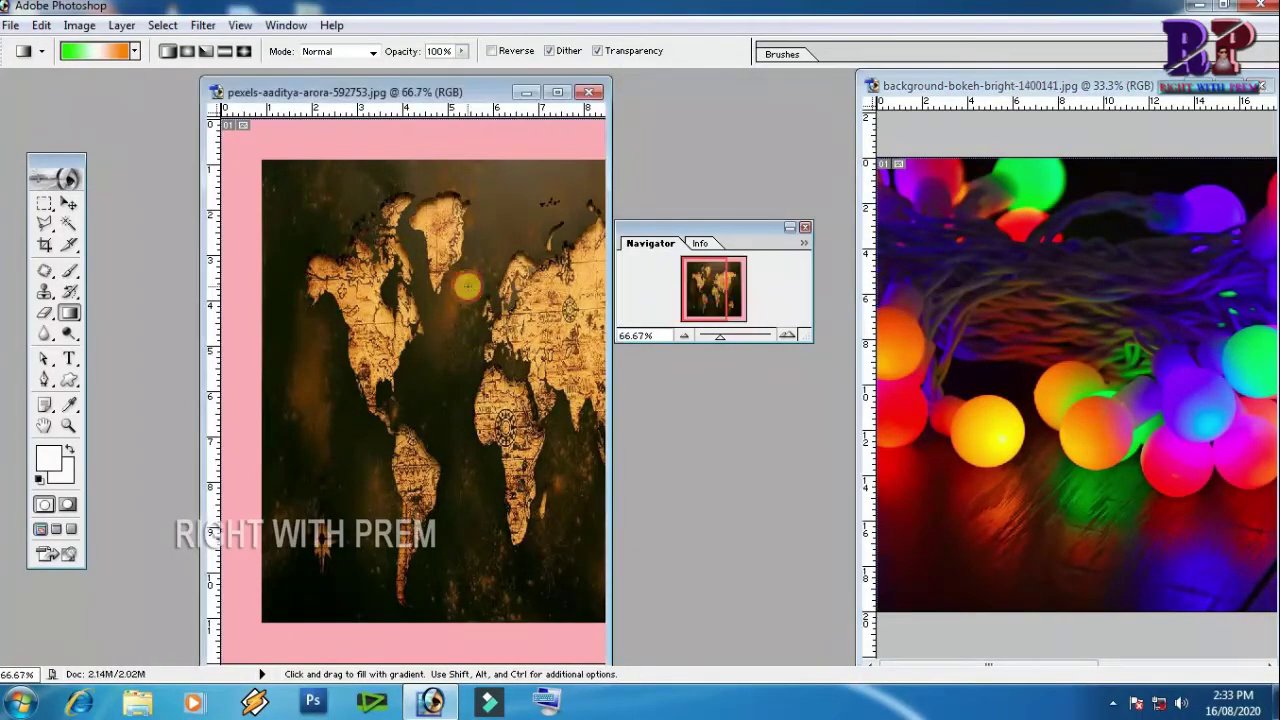
Step: Pan and zoom out the world map with the Navigator, then show the Info readouts
{"action": "mouse_move", "coordinate": [718, 300]}
{"action": "left_mouse_down"}
{"action": "mouse_move", "coordinate": [744, 335]}
{"action": "mouse_move", "coordinate": [702, 339]}
{"action": "mouse_move", "coordinate": [752, 336]}
{"action": "left_mouse_up"}
{"action": "mouse_move", "coordinate": [714, 293]}
{"action": "left_mouse_down"}
{"action": "mouse_move", "coordinate": [730, 287]}
{"action": "mouse_move", "coordinate": [741, 317]}
{"action": "mouse_move", "coordinate": [708, 302]}
{"action": "left_mouse_up"}
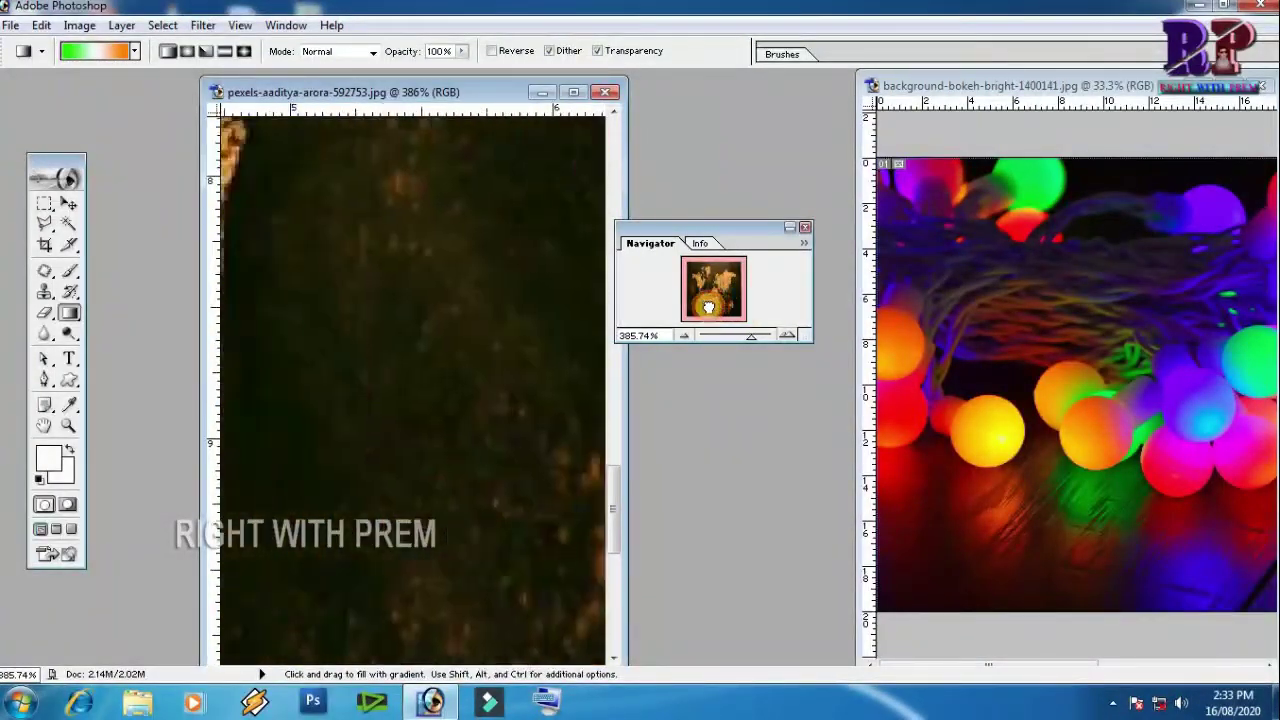
{"action": "left_click_drag", "start_coordinate": [753, 338], "coordinate": [701, 337]}
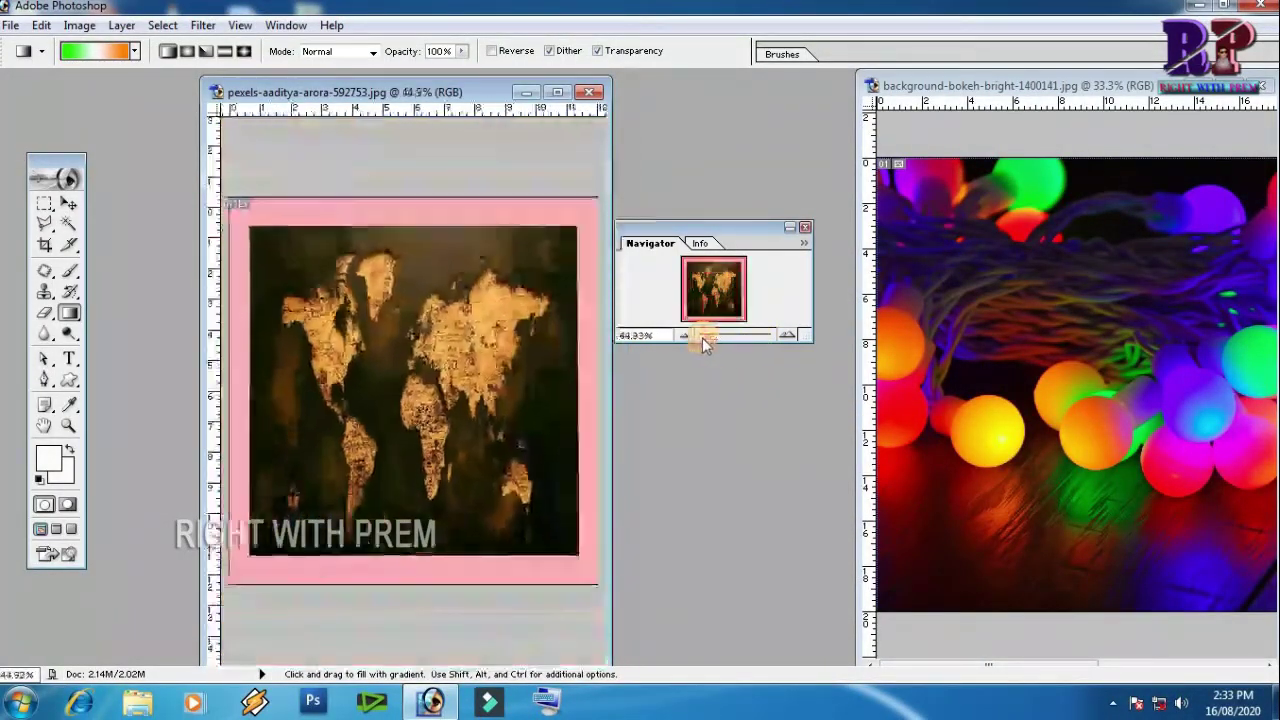
{"action": "left_click", "coordinate": [700, 244]}
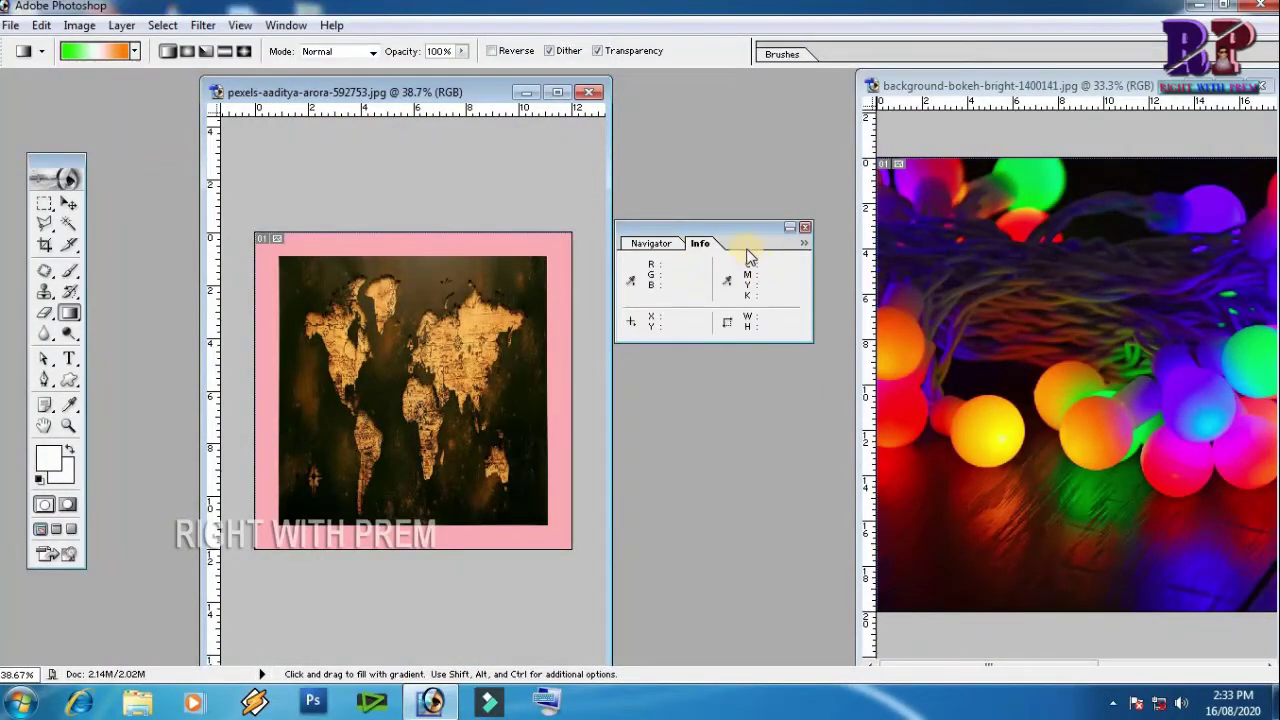
Step: Close the world-map photo and maximize the bokeh window with the Info palette floating over it
{"action": "left_click", "coordinate": [588, 92]}
{"action": "mouse_move", "coordinate": [1100, 90]}
{"action": "left_mouse_down"}
{"action": "mouse_move", "coordinate": [409, 96]}
{"action": "mouse_move", "coordinate": [469, 88]}
{"action": "left_mouse_up"}
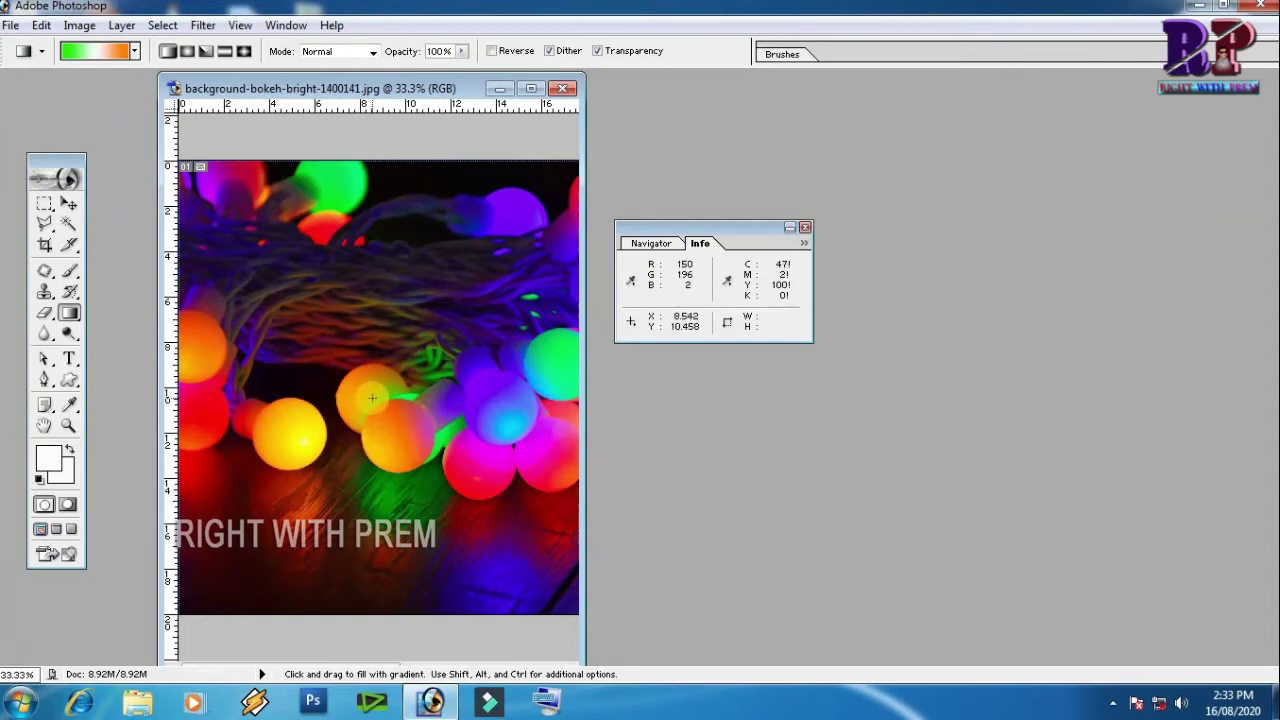
{"action": "left_click", "coordinate": [68, 203]}
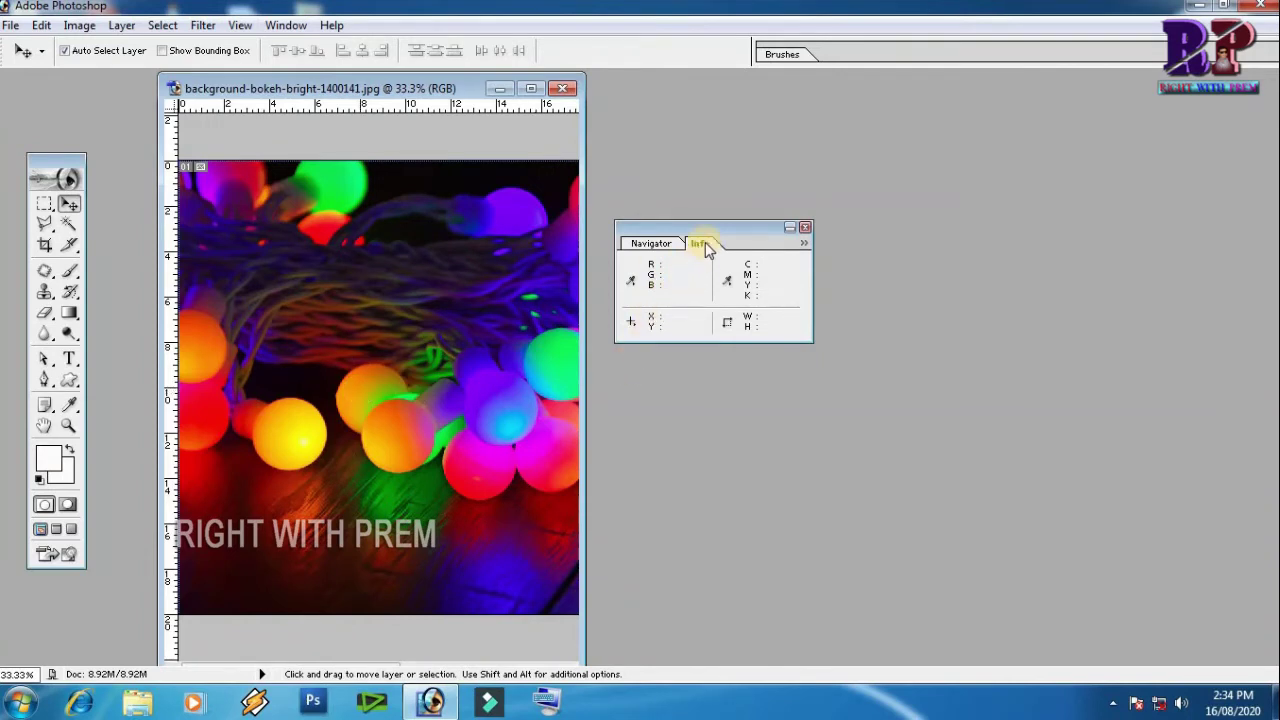
{"action": "left_click_drag", "start_coordinate": [720, 226], "coordinate": [450, 265]}
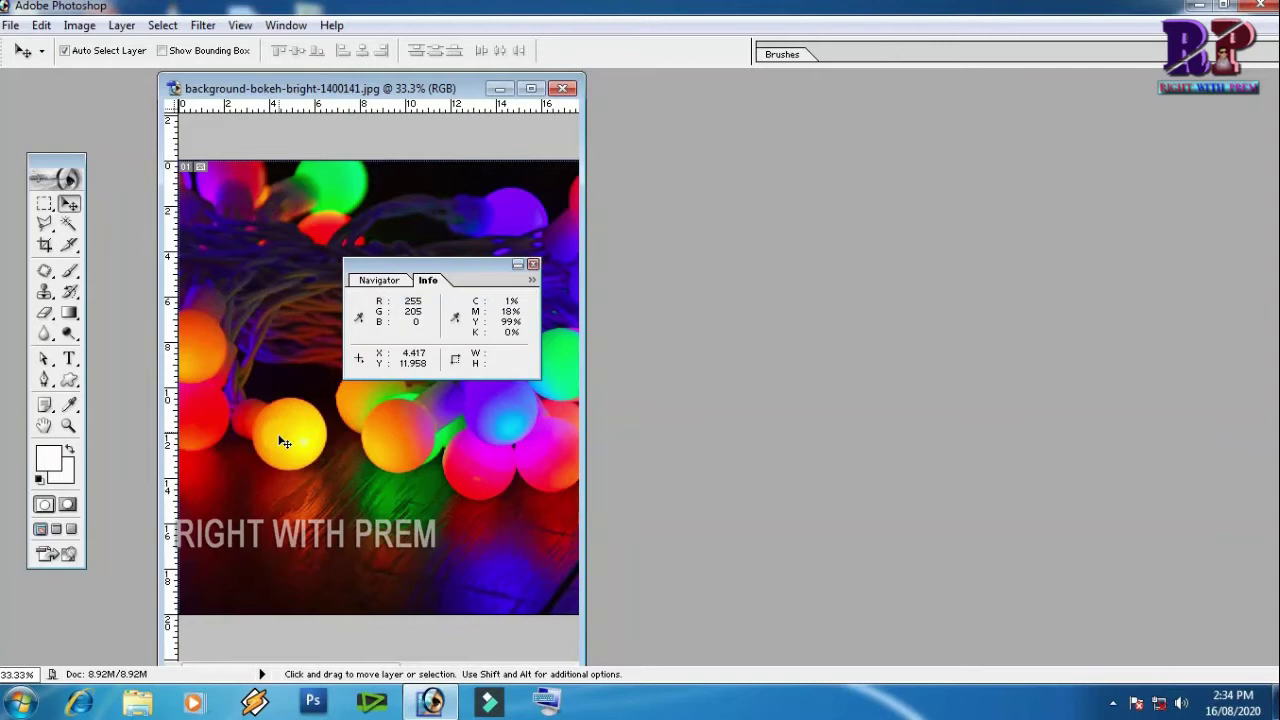
{"action": "left_click", "coordinate": [531, 88]}
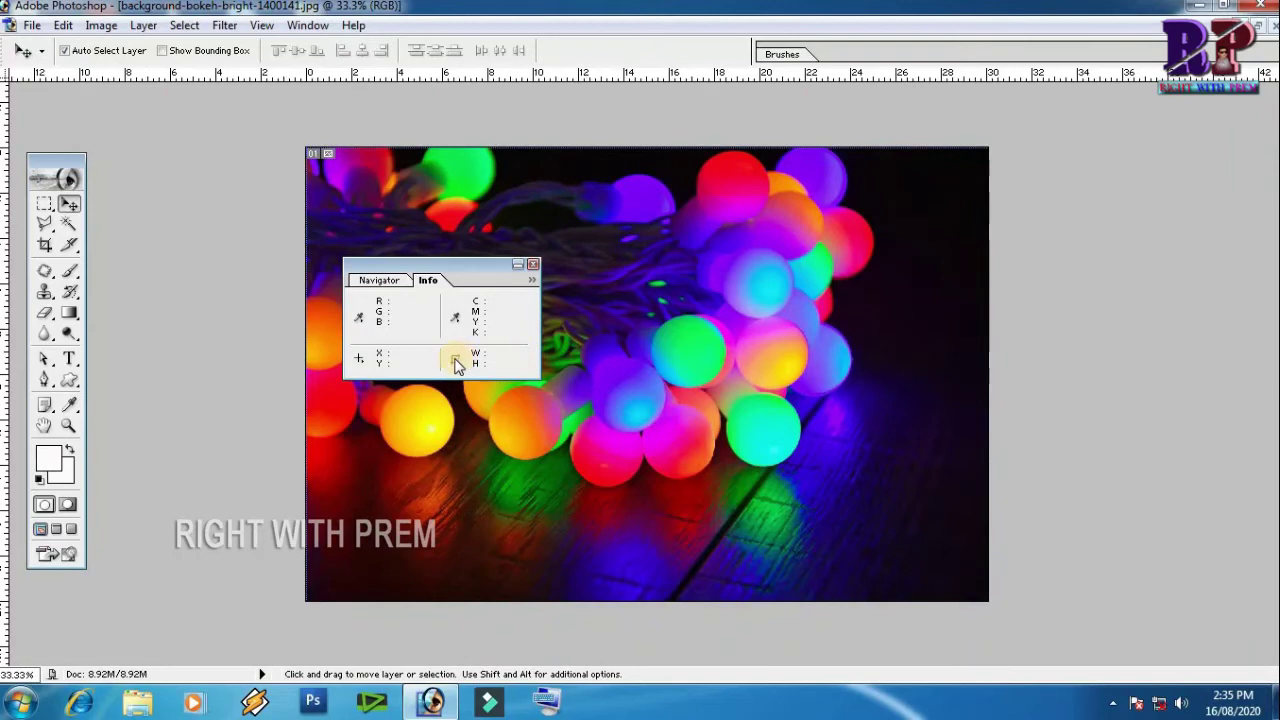
Step: Draw a trial crop frame on the lights, cancel it, and clear the preset crop width
{"action": "left_click", "coordinate": [44, 245]}
{"action": "mouse_move", "coordinate": [646, 245]}
{"action": "left_mouse_down"}
{"action": "mouse_move", "coordinate": [760, 381]}
{"action": "mouse_move", "coordinate": [652, 304]}
{"action": "mouse_move", "coordinate": [849, 423]}
{"action": "mouse_move", "coordinate": [770, 387]}
{"action": "mouse_move", "coordinate": [694, 309]}
{"action": "mouse_move", "coordinate": [771, 394]}
{"action": "mouse_move", "coordinate": [771, 368]}
{"action": "left_mouse_up"}
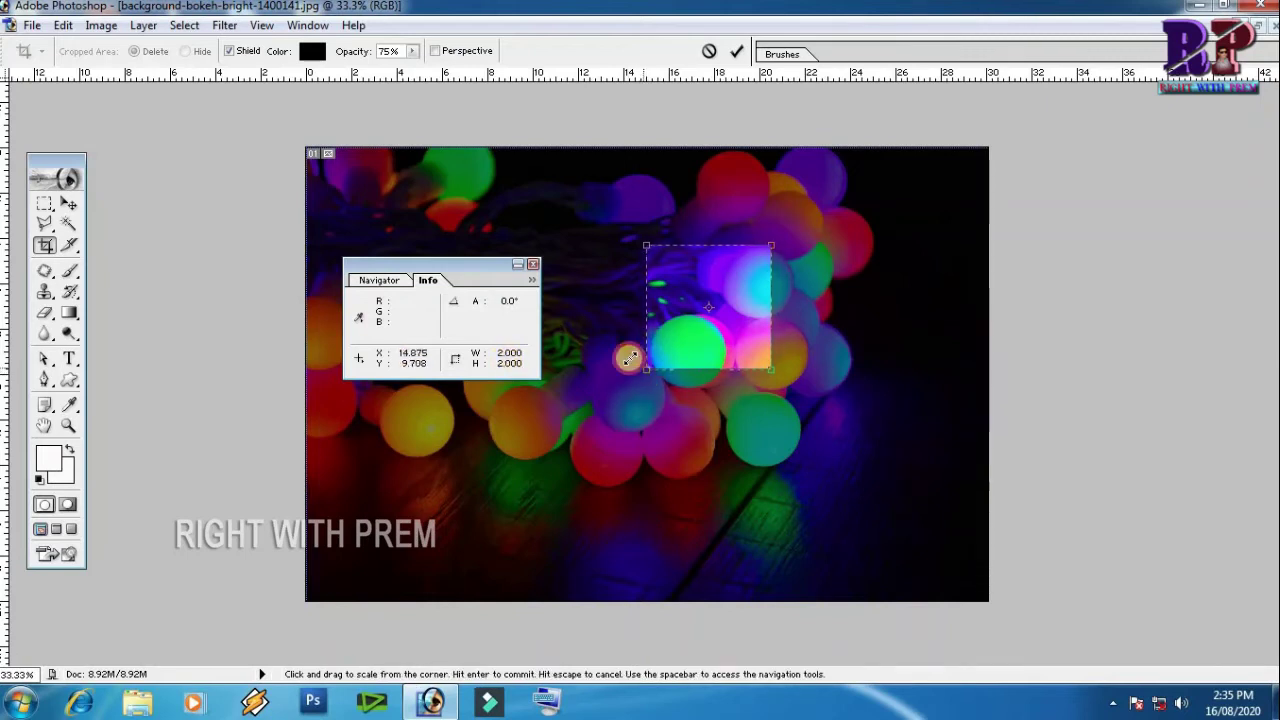
{"action": "key", "text": "Escape"}
{"action": "left_click", "coordinate": [75, 51]}
{"action": "key", "text": "BackSpace"}
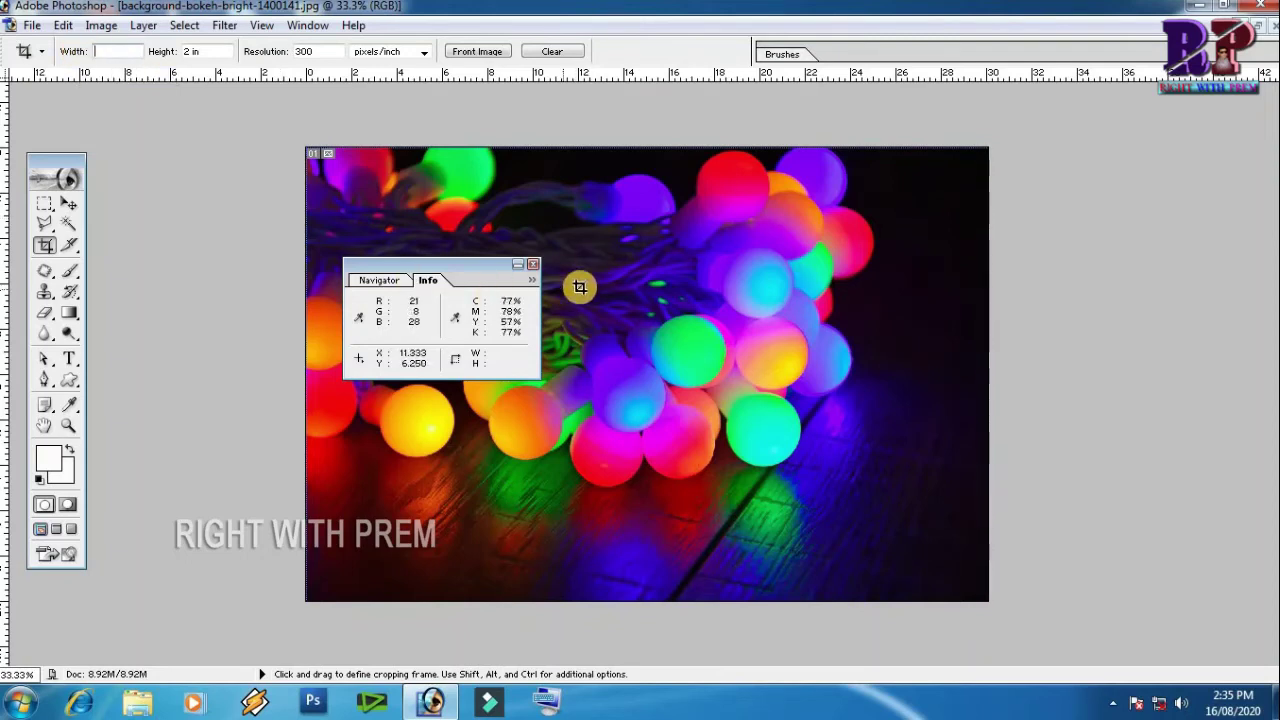
Step: Draw and resize a crop frame over the lights, then cancel it to keep the full image
{"action": "left_click_drag", "start_coordinate": [630, 243], "coordinate": [885, 341]}
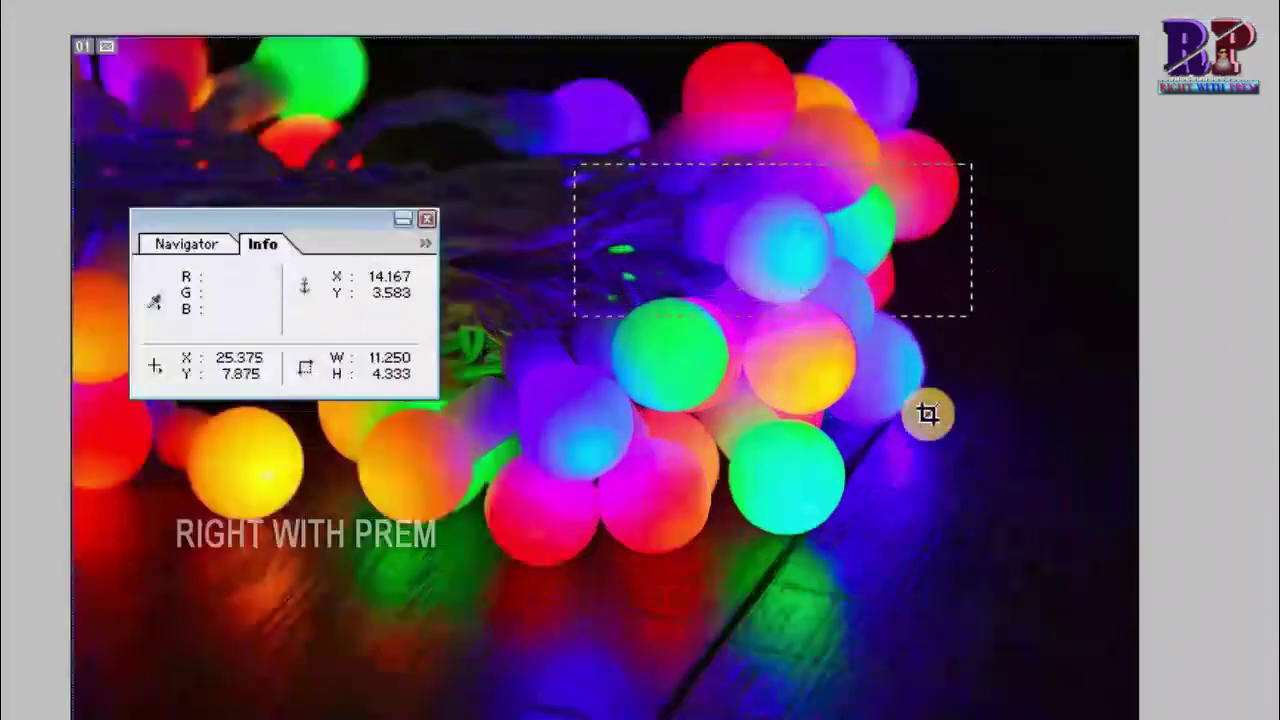
{"action": "mouse_move", "coordinate": [928, 413]}
{"action": "left_mouse_down"}
{"action": "mouse_move", "coordinate": [811, 210]}
{"action": "mouse_move", "coordinate": [984, 555]}
{"action": "left_mouse_up"}
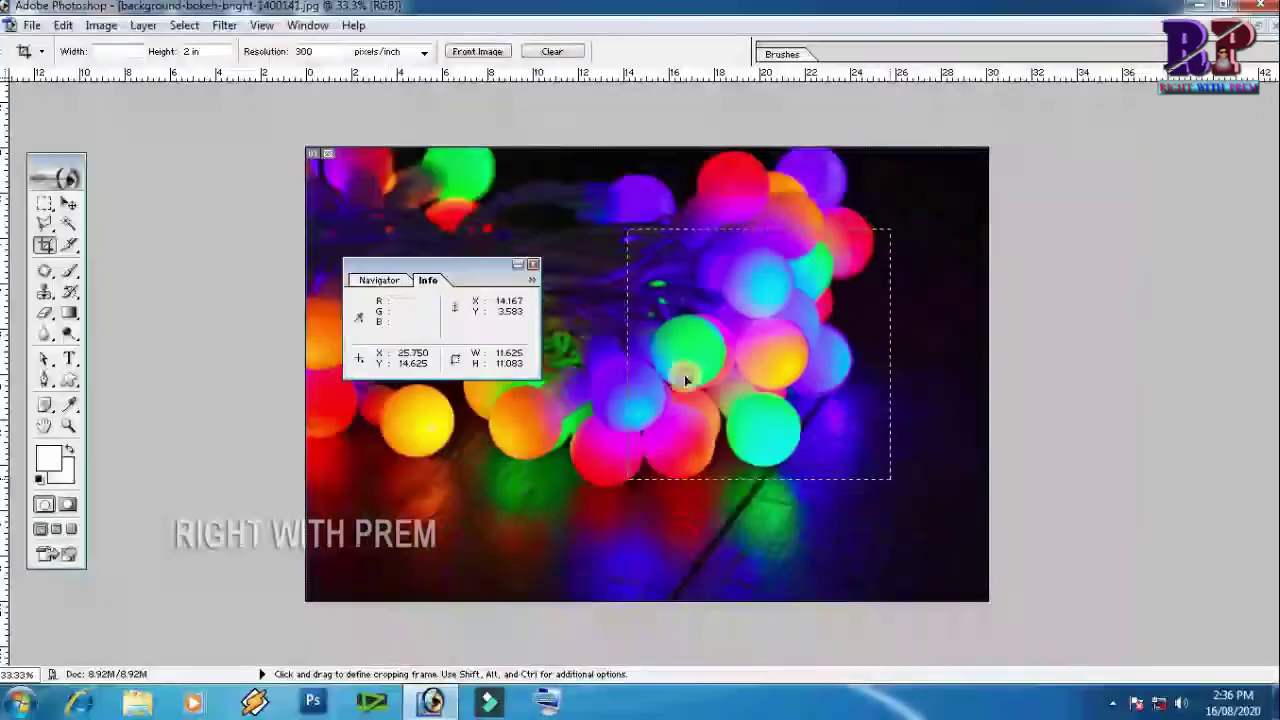
{"action": "right_click", "coordinate": [713, 323]}
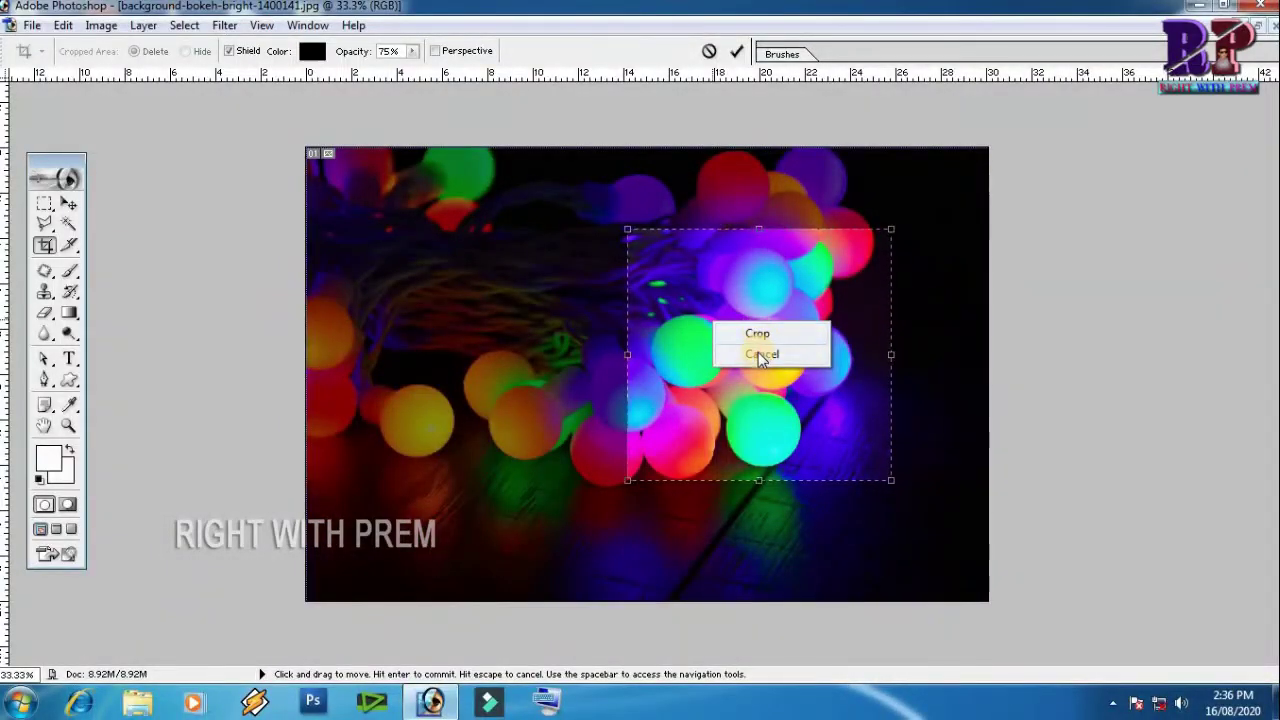
{"action": "left_click", "coordinate": [760, 353]}
{"action": "left_click", "coordinate": [308, 25]}
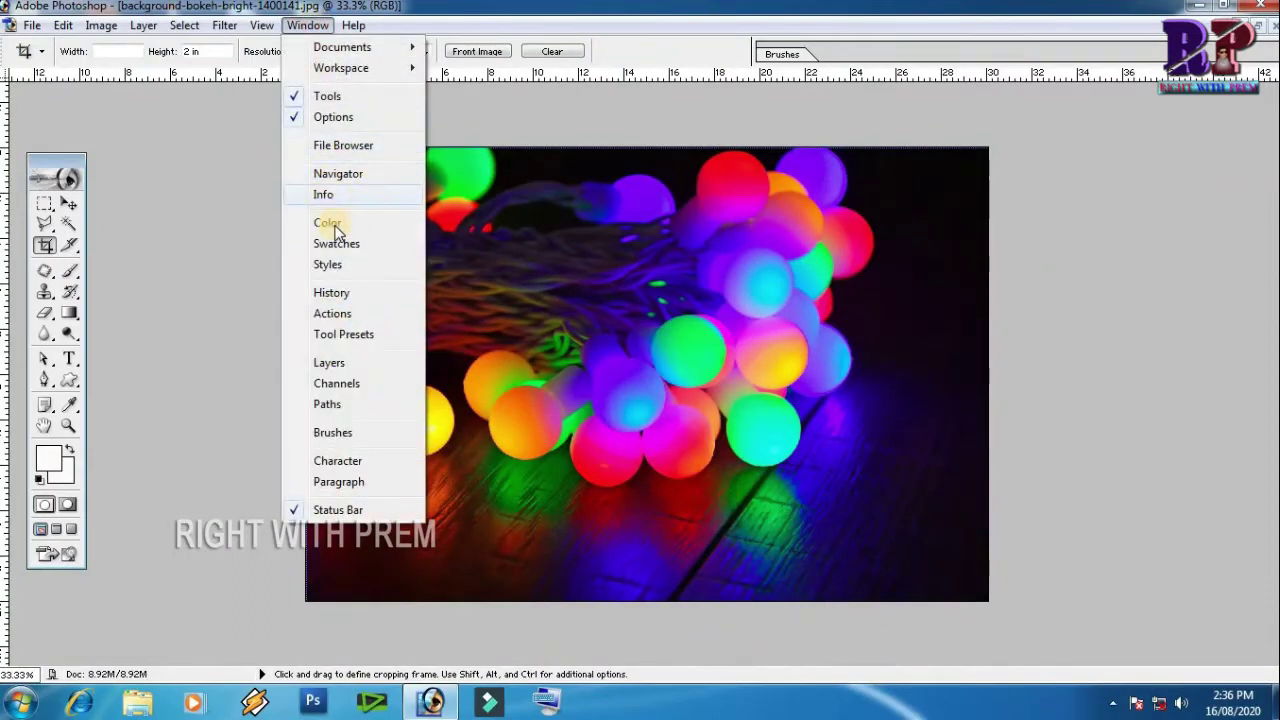
Step: Show the Color palette with RGB sliders and set the background colour to near-black 020000
{"action": "left_click", "coordinate": [415, 222]}
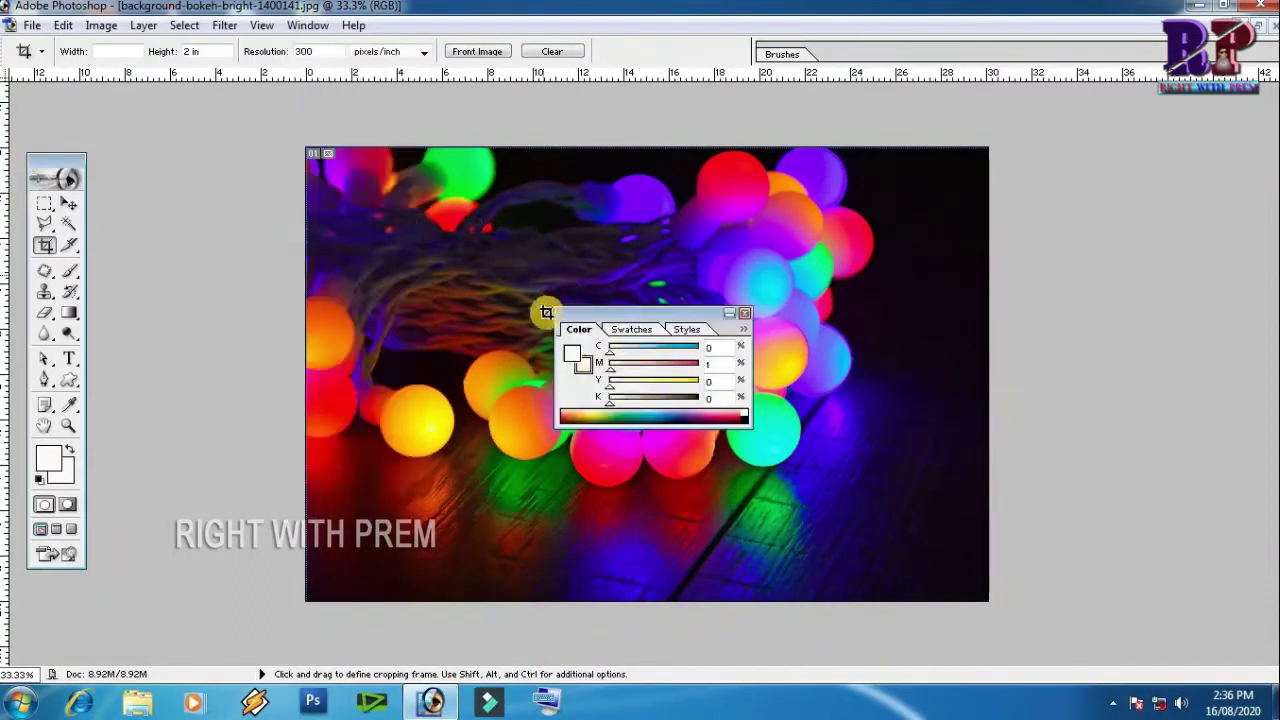
{"action": "left_click_drag", "start_coordinate": [664, 319], "coordinate": [706, 278]}
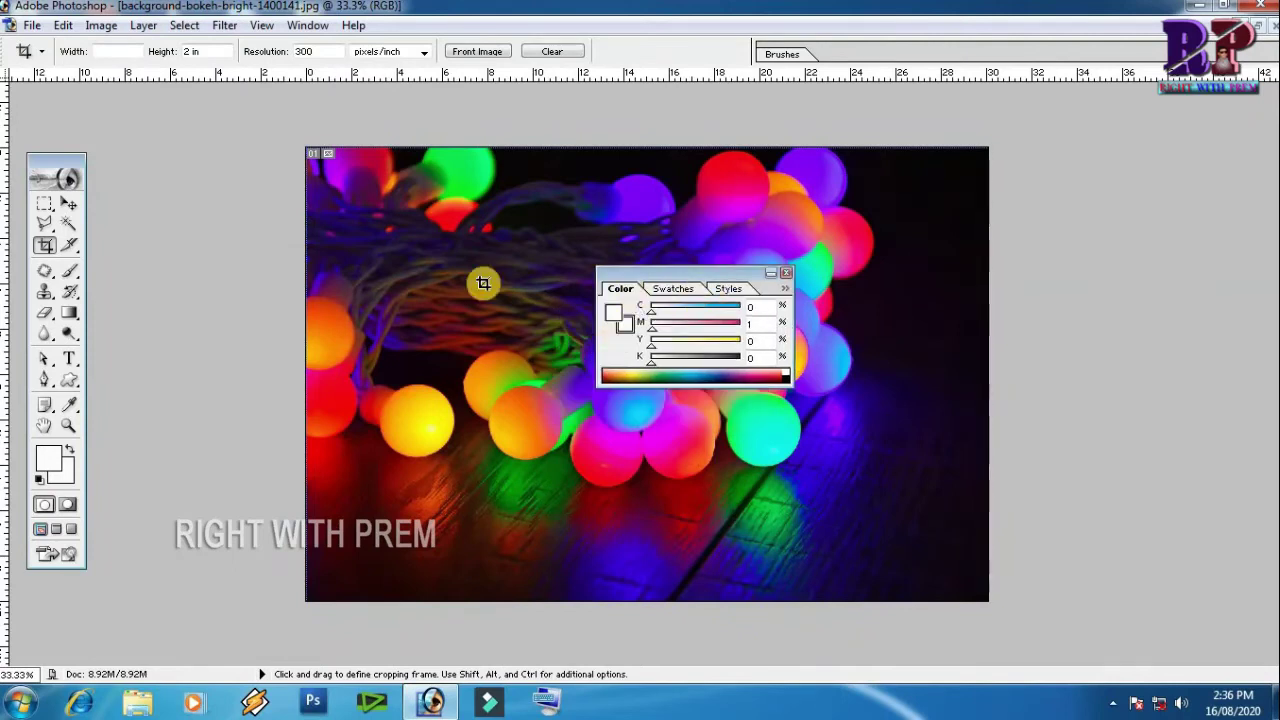
{"action": "left_click", "coordinate": [788, 290]}
{"action": "left_click", "coordinate": [845, 357]}
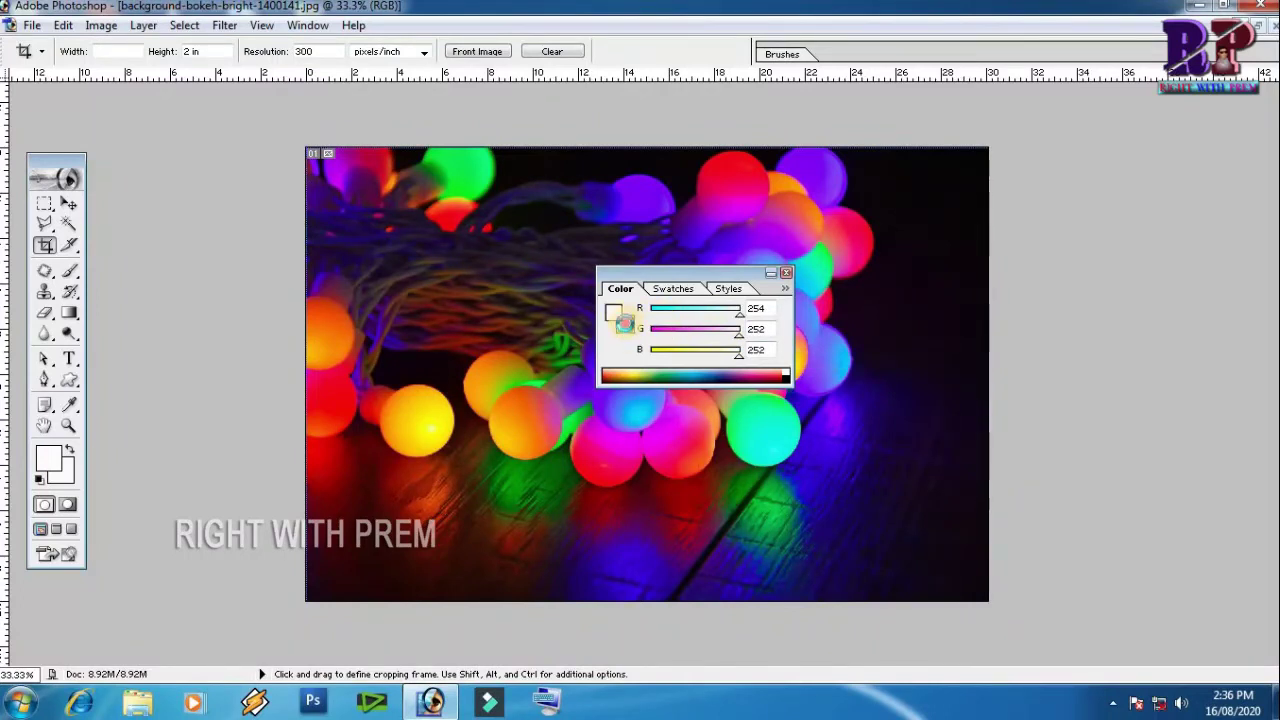
{"action": "left_click", "coordinate": [624, 323]}
{"action": "left_click", "coordinate": [496, 373]}
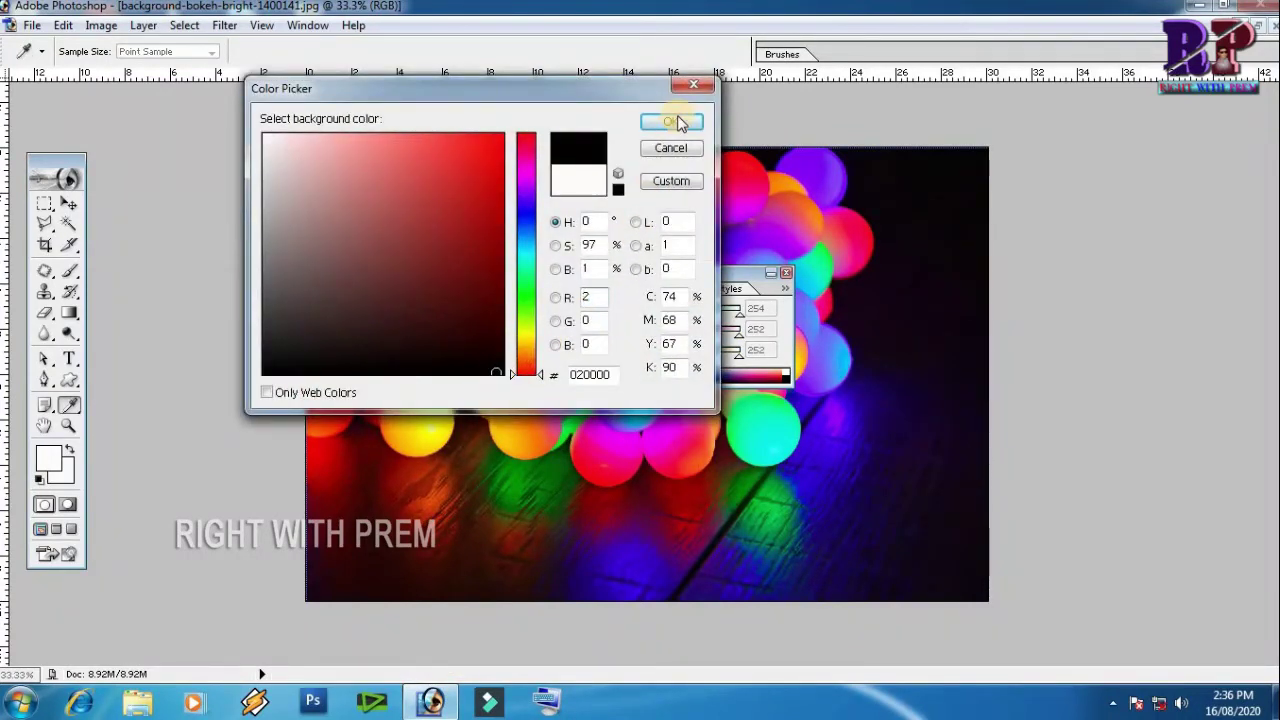
{"action": "left_click", "coordinate": [678, 121]}
{"action": "key", "text": "c"}
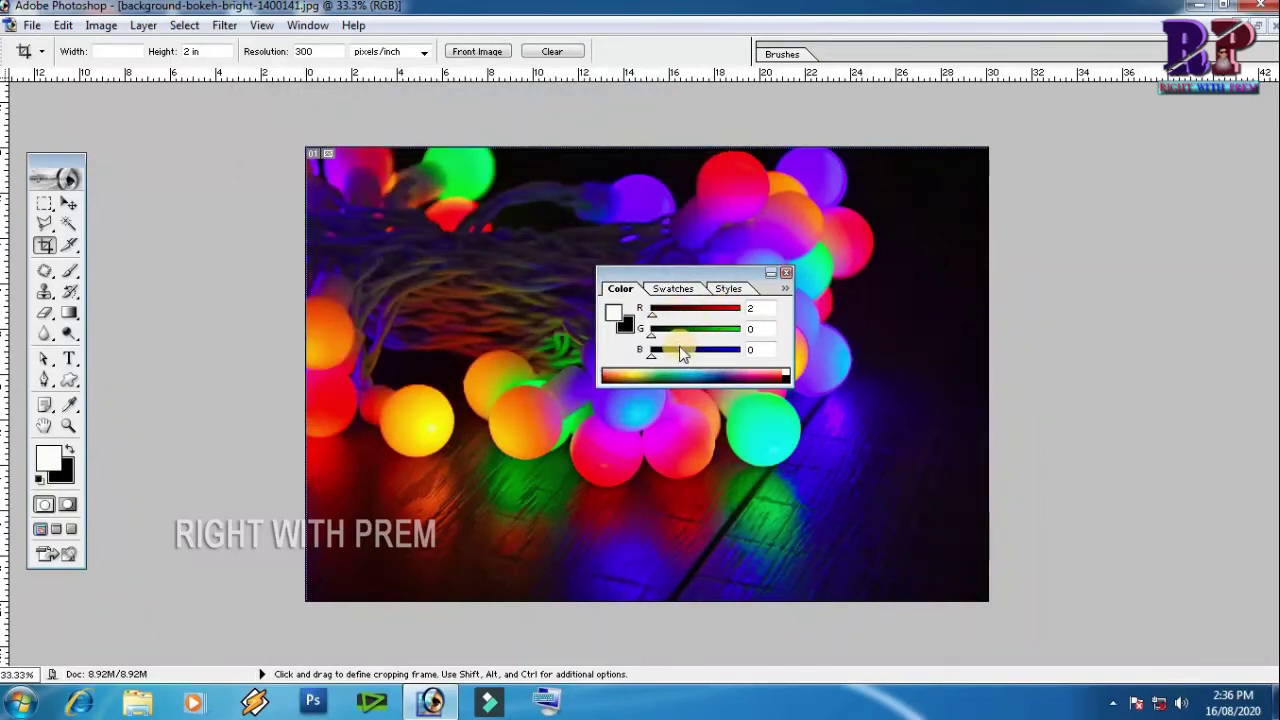
Step: Try magenta, dark blue and olive swatches as foreground, settle on yellow, then show Styles
{"action": "left_click", "coordinate": [678, 289]}
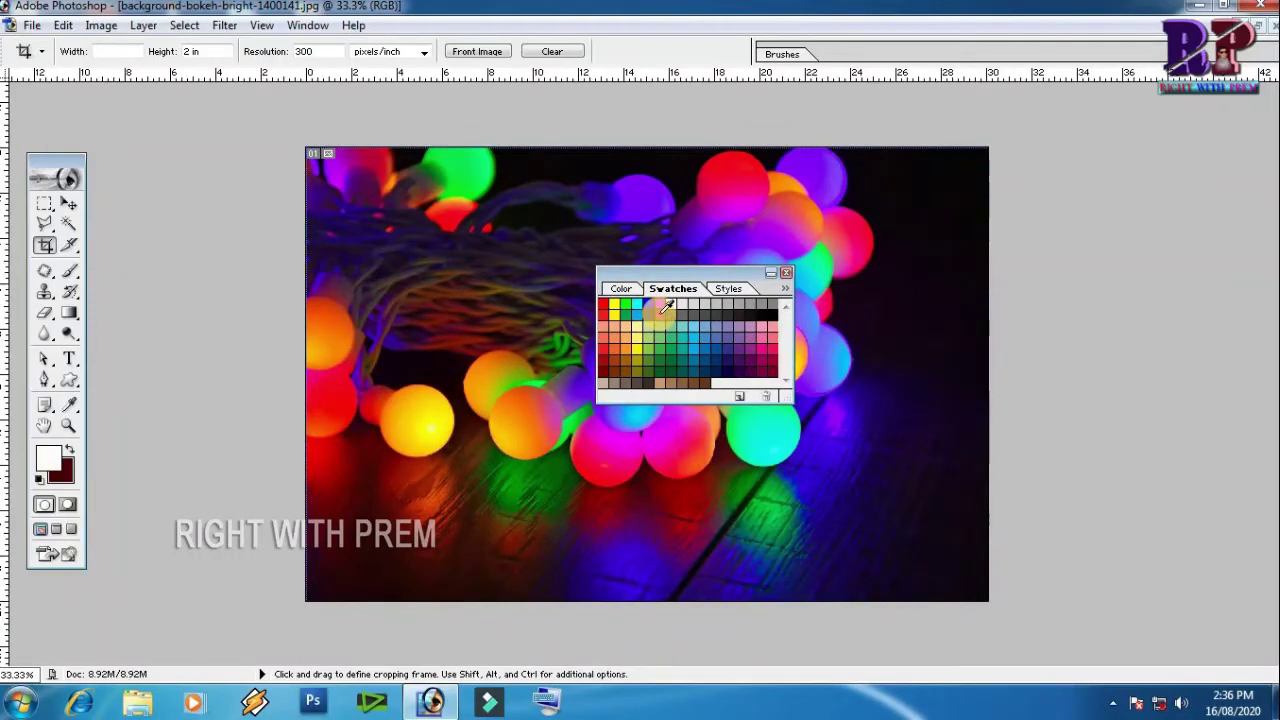
{"action": "left_click", "coordinate": [662, 311]}
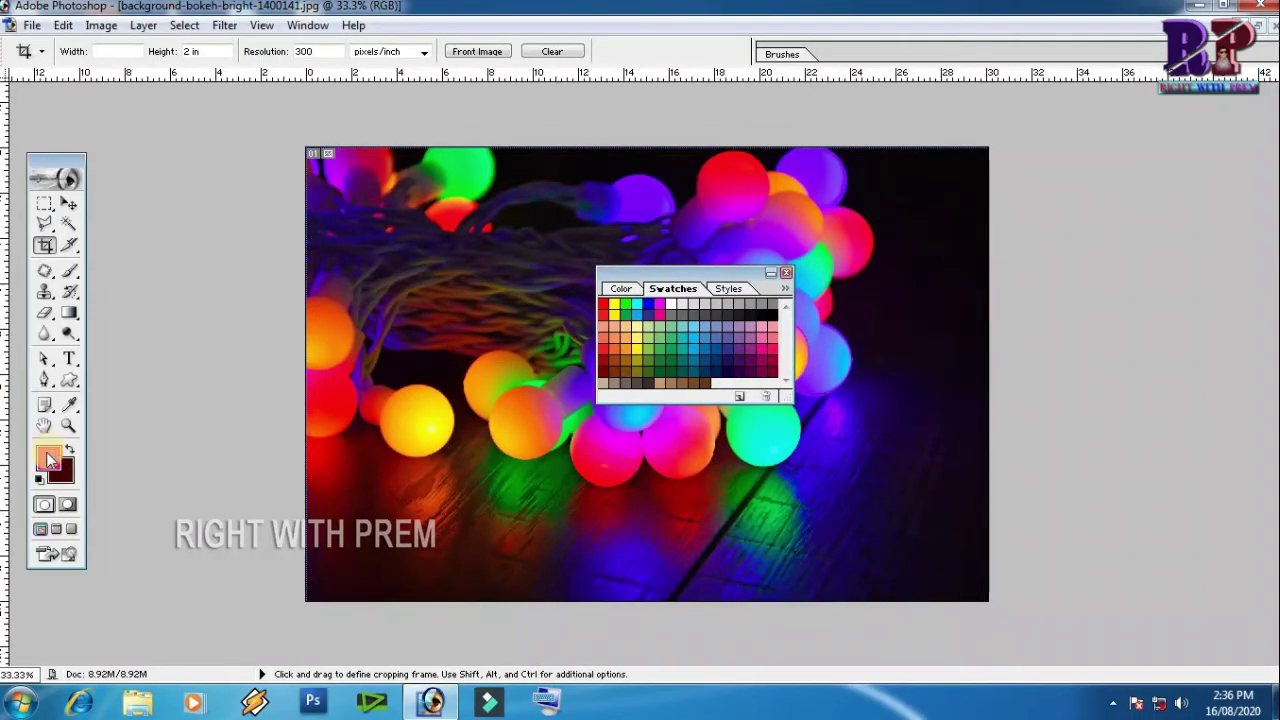
{"action": "left_click", "coordinate": [710, 363]}
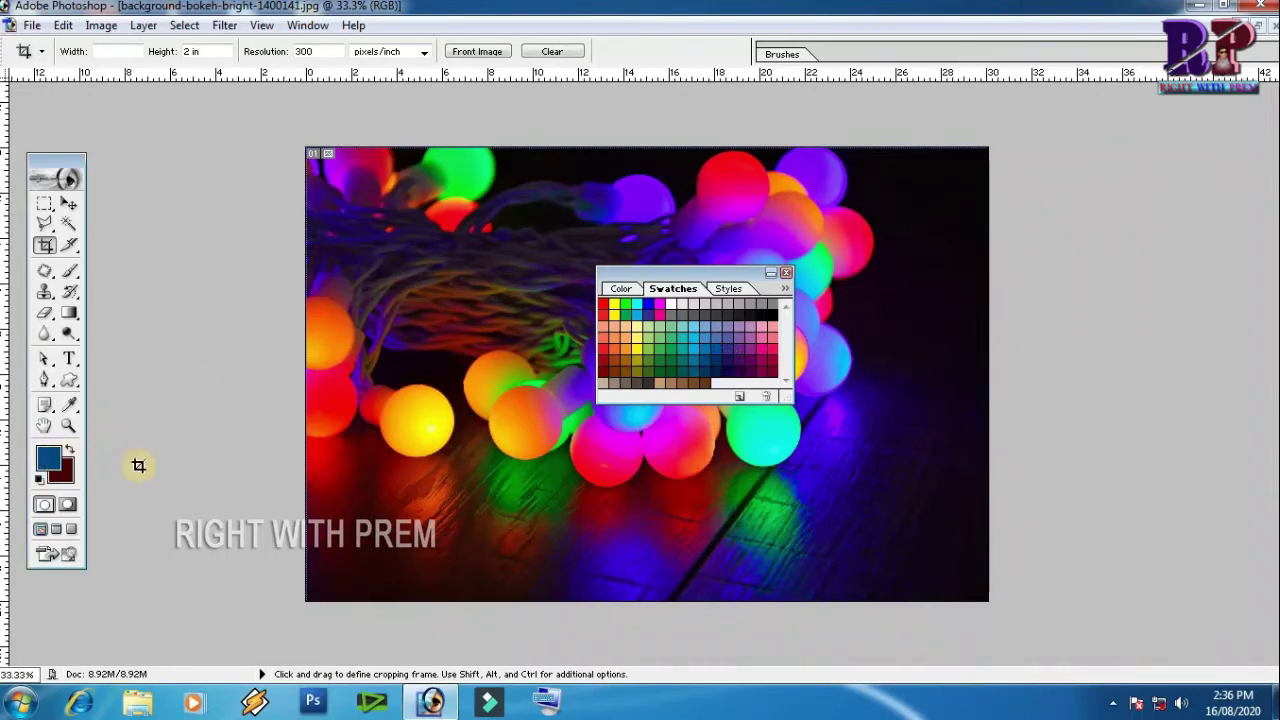
{"action": "left_click", "coordinate": [637, 350]}
{"action": "left_click", "coordinate": [638, 329]}
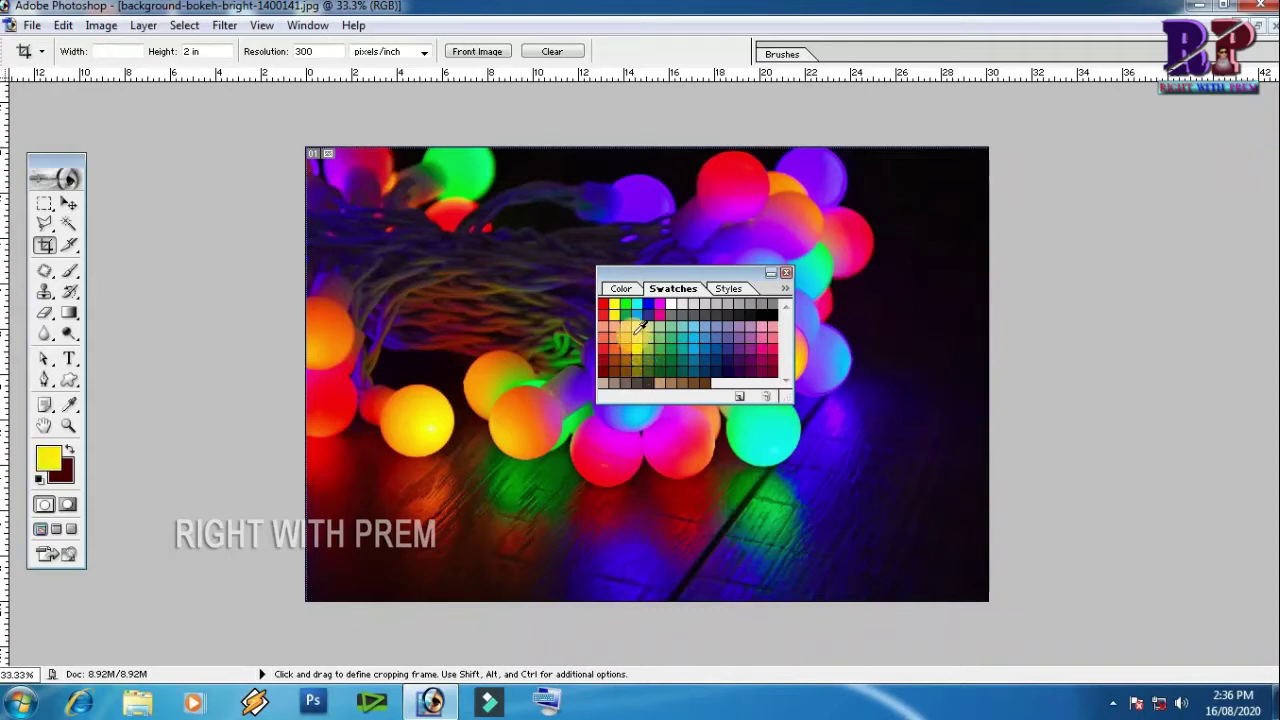
{"action": "left_click", "coordinate": [728, 288]}
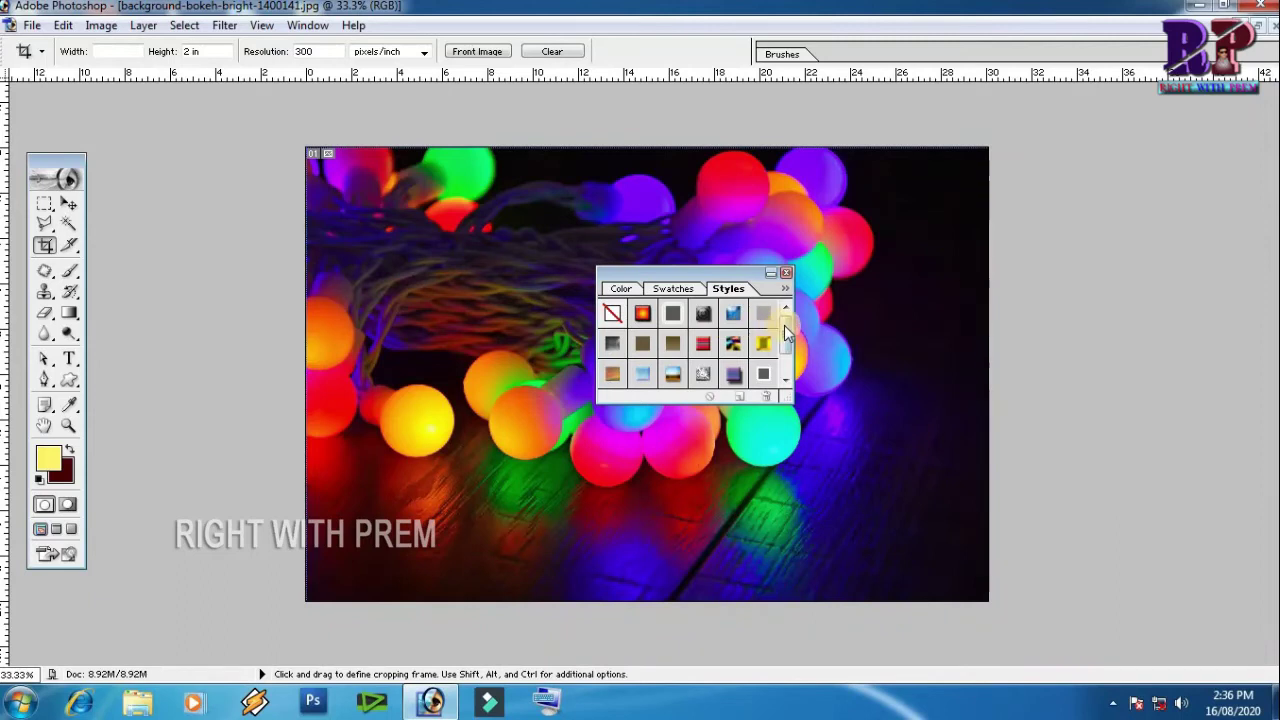
Step: Browse the Layer menu, switch to the Move tool with V, and display the Layers palette
{"action": "left_click_drag", "start_coordinate": [787, 333], "coordinate": [790, 338]}
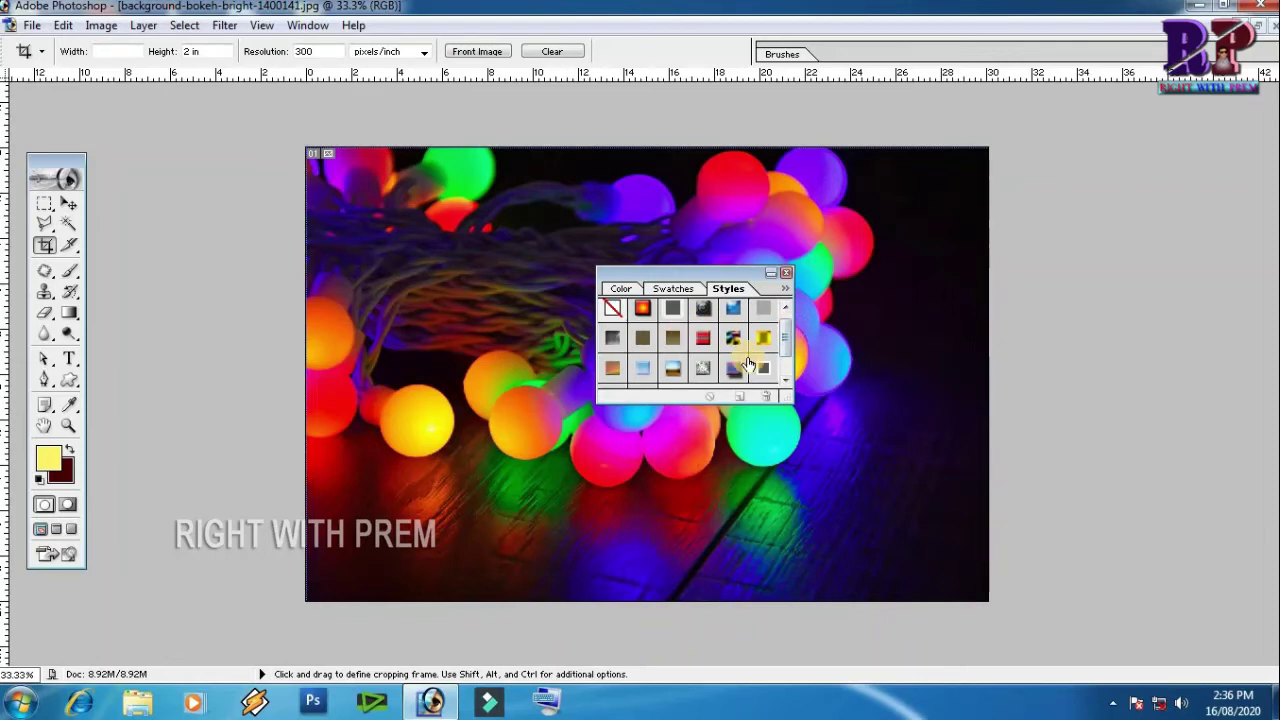
{"action": "left_click", "coordinate": [143, 25]}
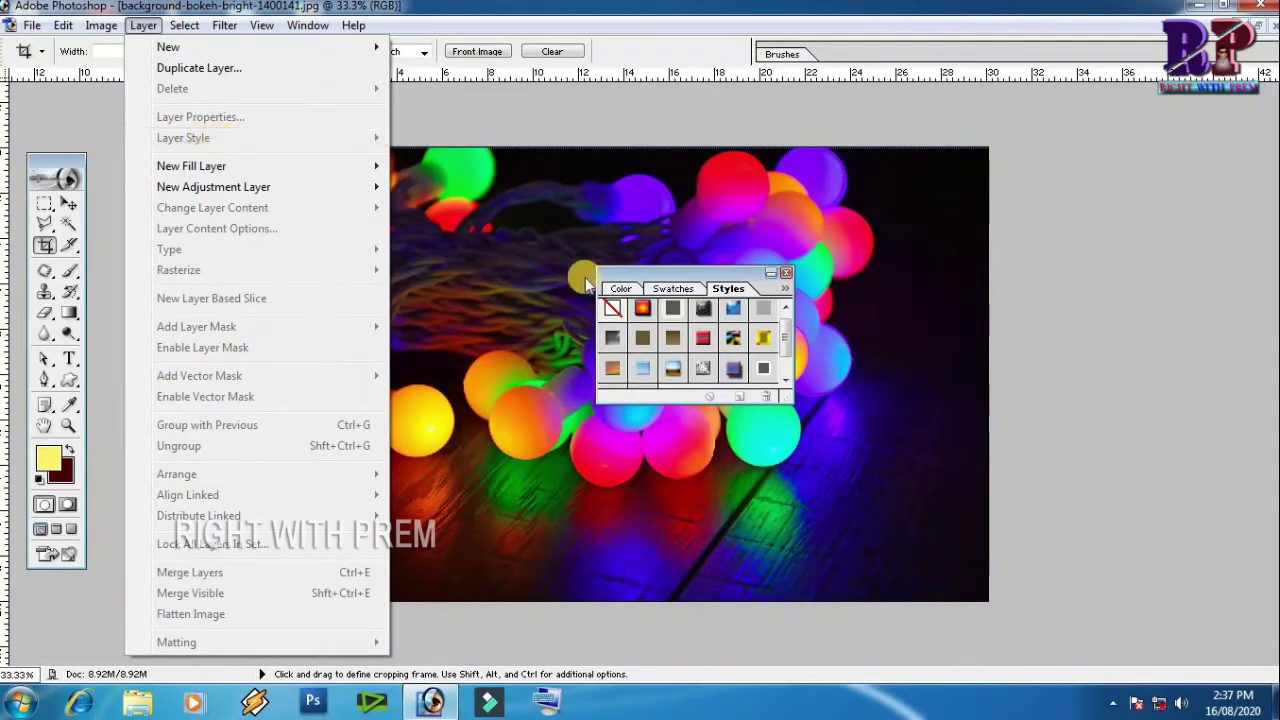
{"action": "left_click", "coordinate": [528, 220]}
{"action": "key", "text": "v"}
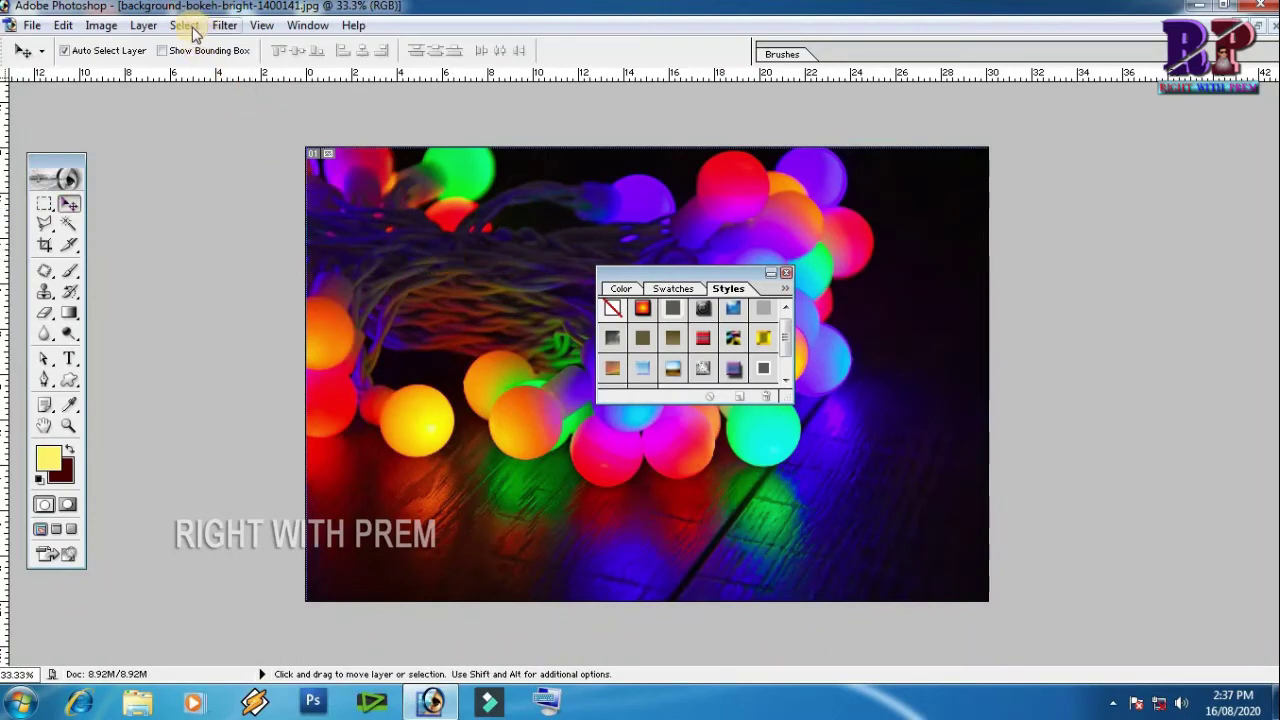
{"action": "left_click", "coordinate": [143, 25]}
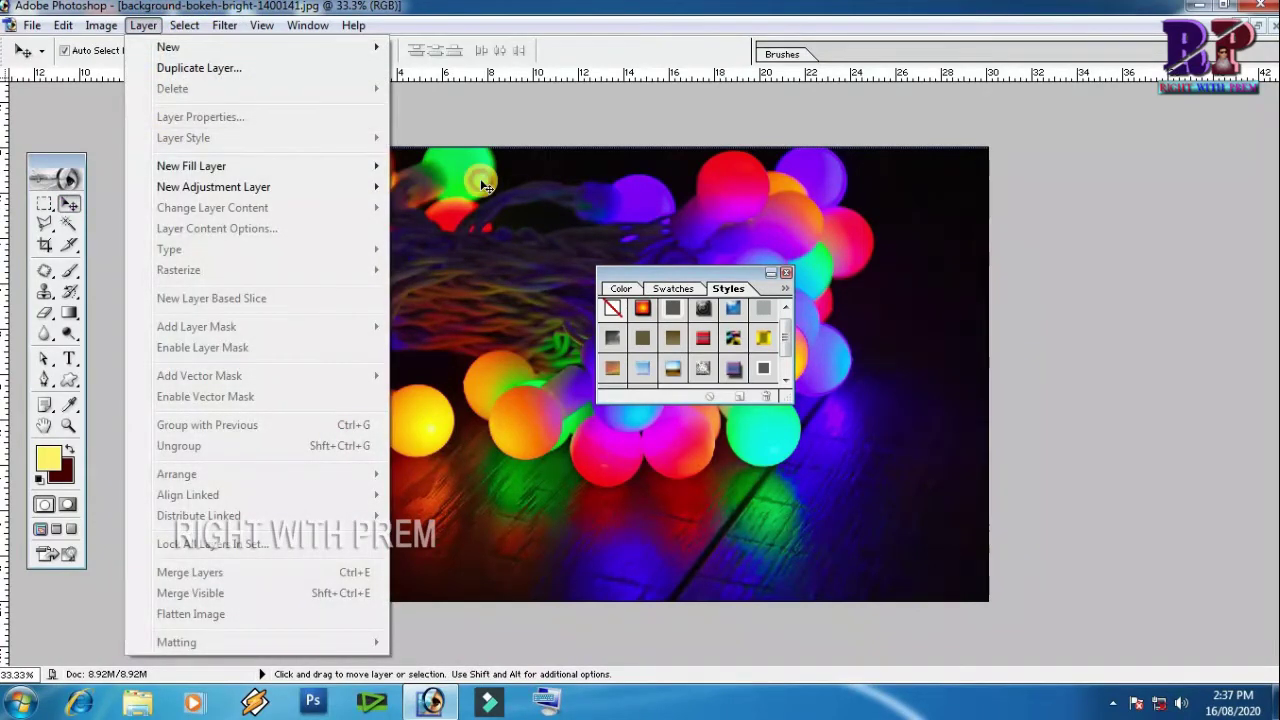
{"action": "left_click", "coordinate": [480, 178]}
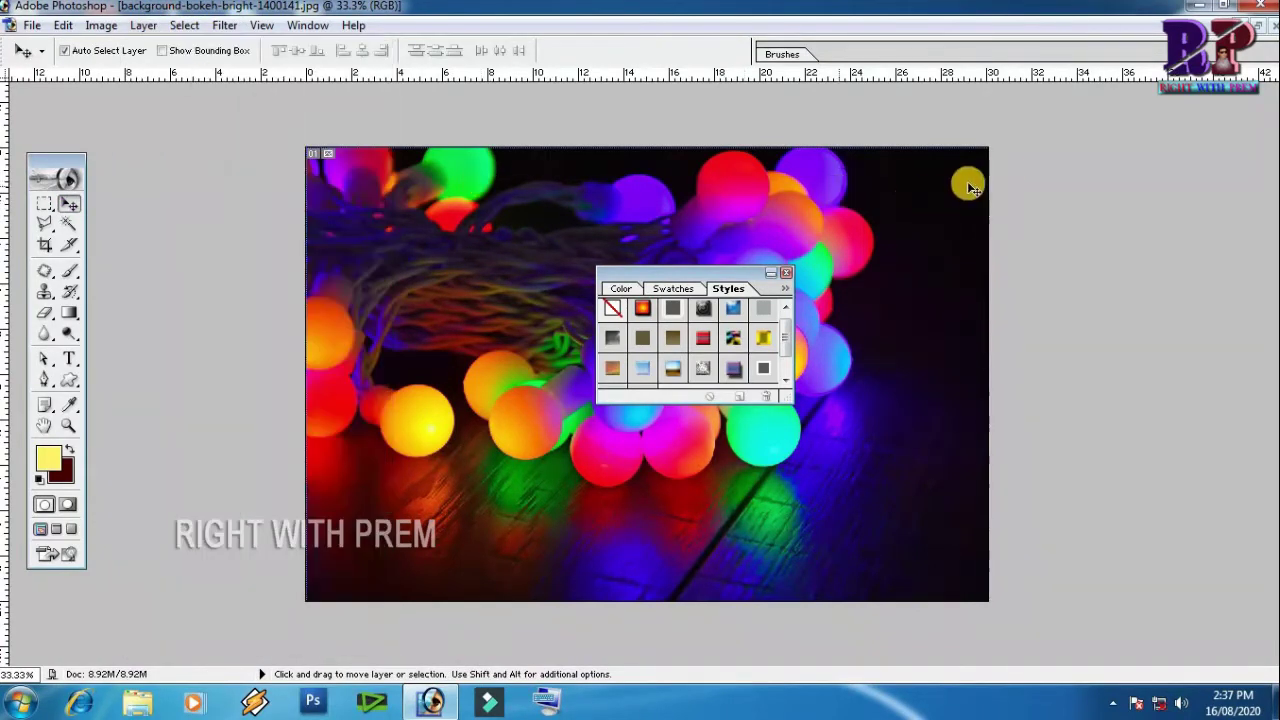
{"action": "left_click", "coordinate": [306, 28]}
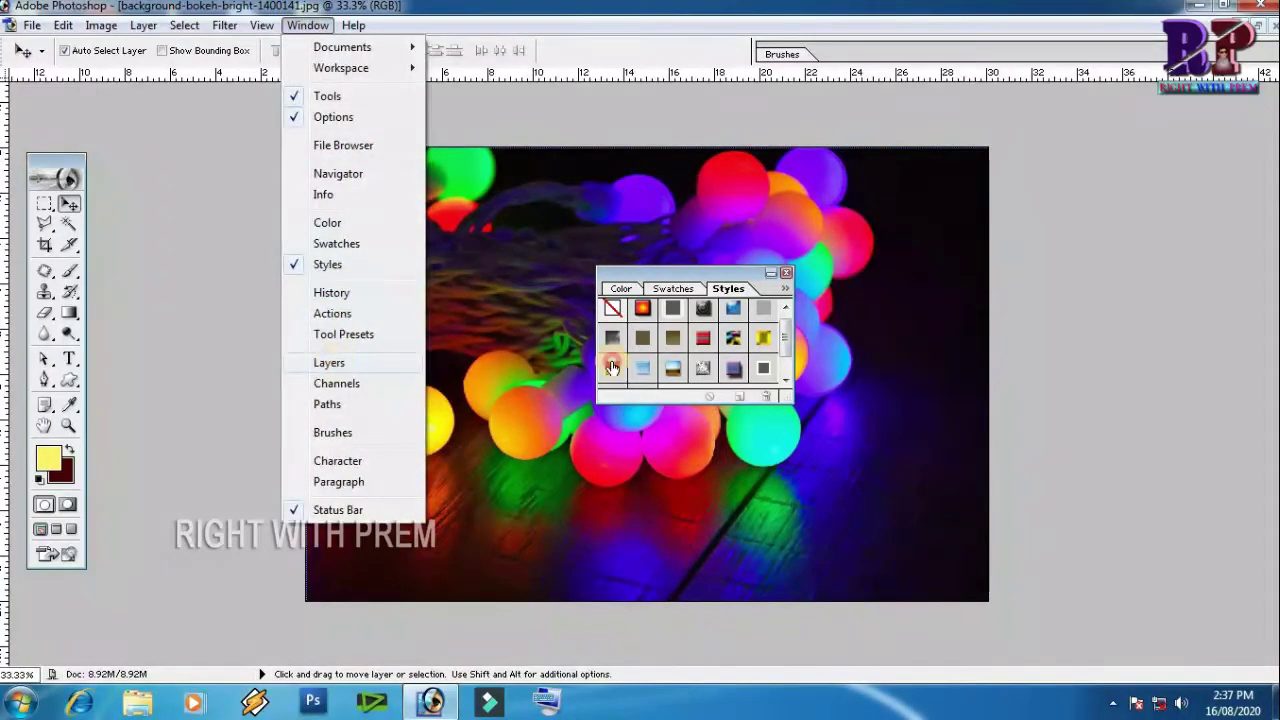
{"action": "left_click", "coordinate": [330, 364]}
Step: Convert the Background into Layer 0 and close the Layers palette
{"action": "double_click", "coordinate": [1185, 433]}
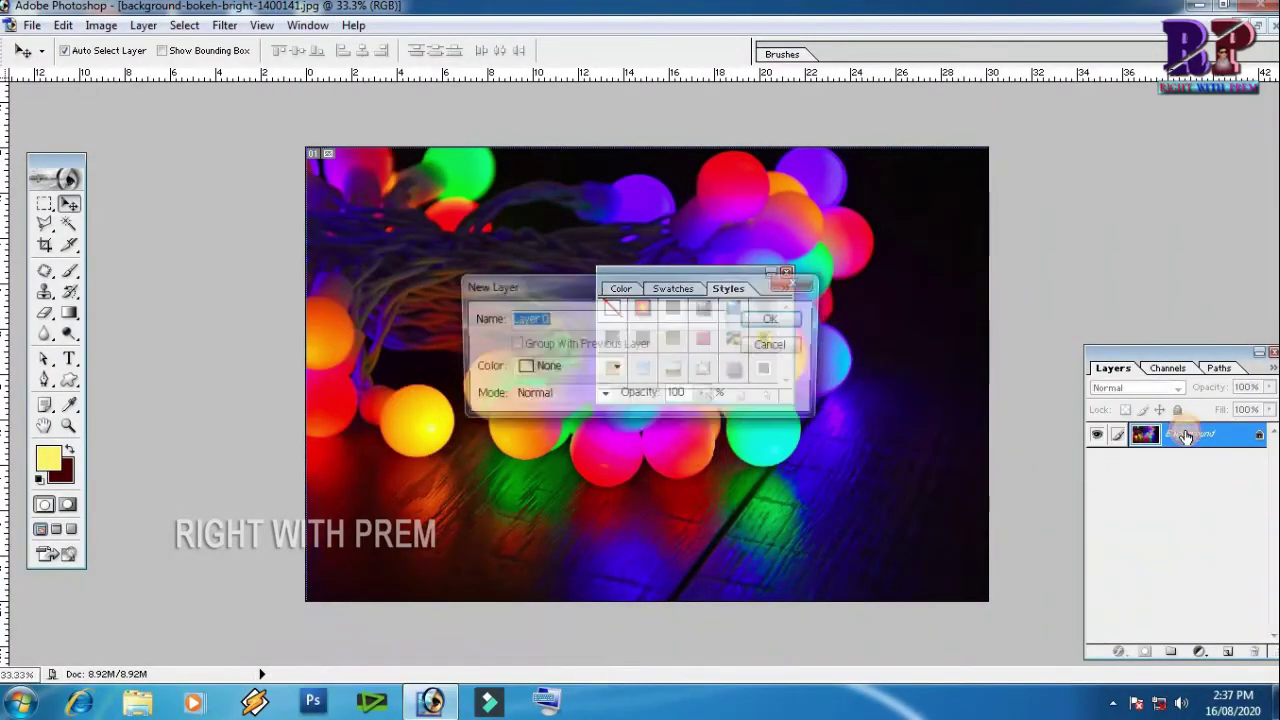
{"action": "left_click", "coordinate": [775, 318]}
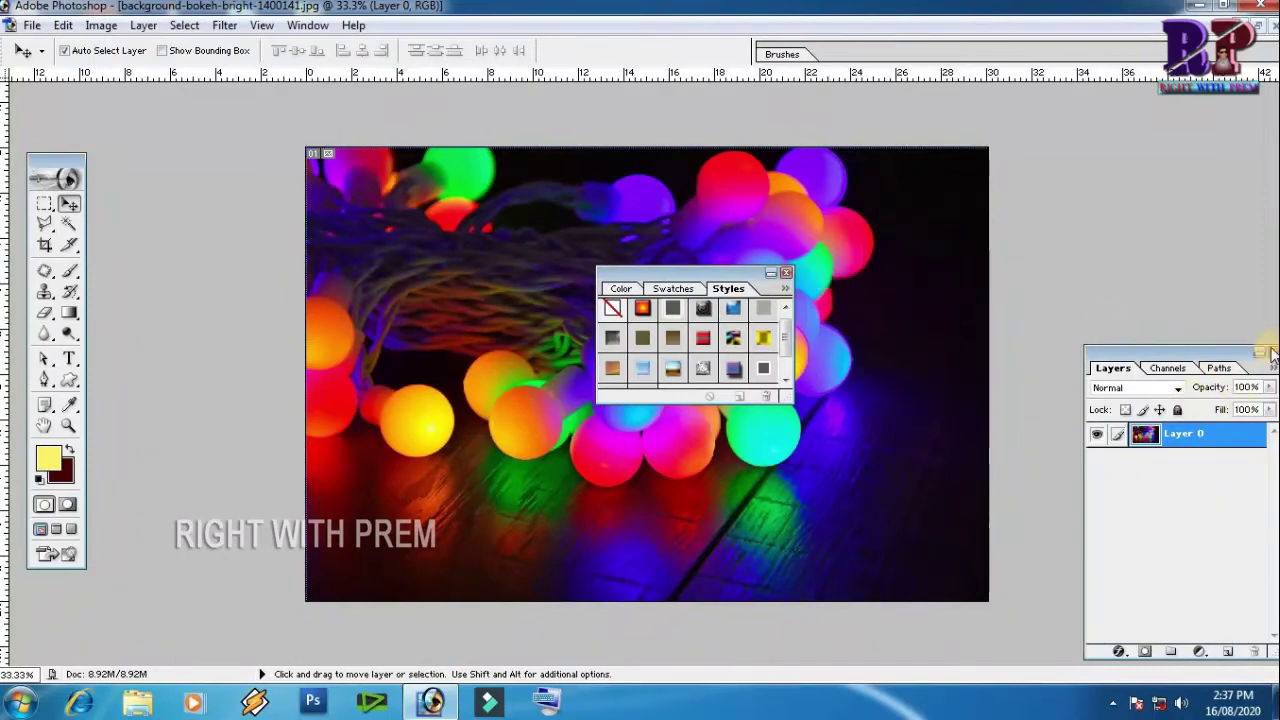
{"action": "left_click", "coordinate": [1222, 352]}
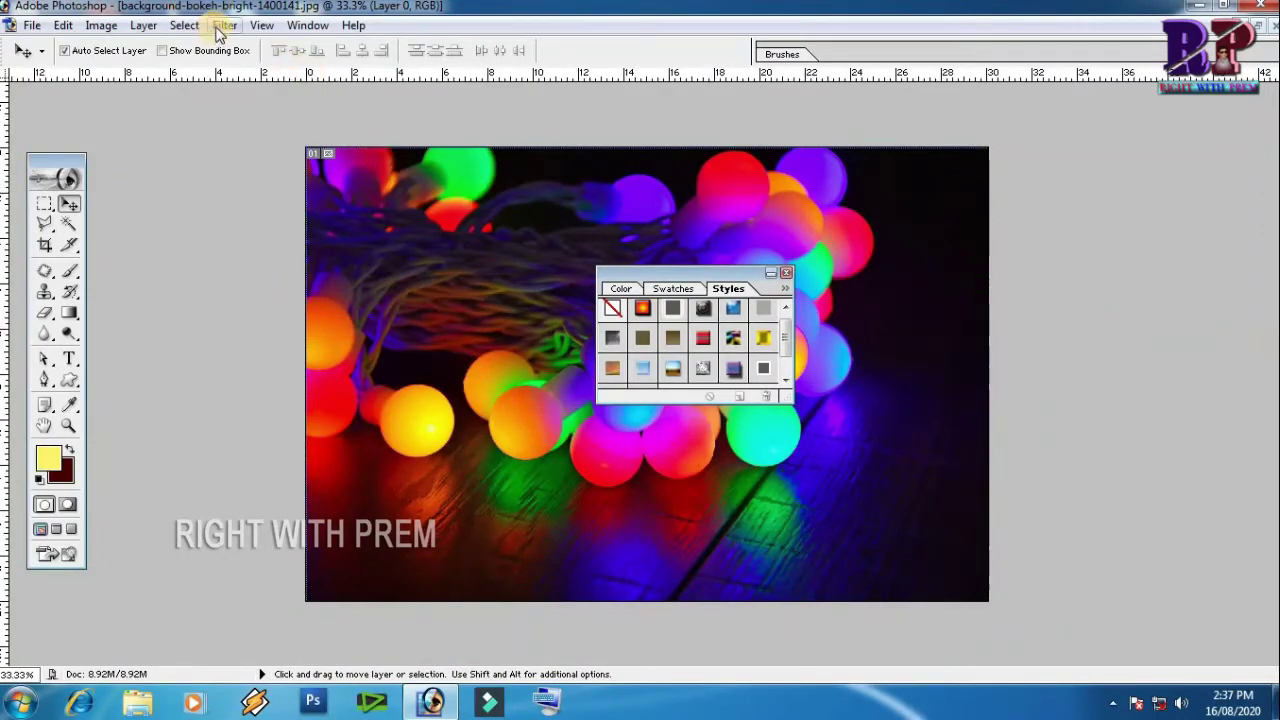
Step: Preview the Inner Glow layer style without applying it, then close the Styles palette
{"action": "left_click", "coordinate": [143, 25]}
{"action": "mouse_move", "coordinate": [183, 138]}
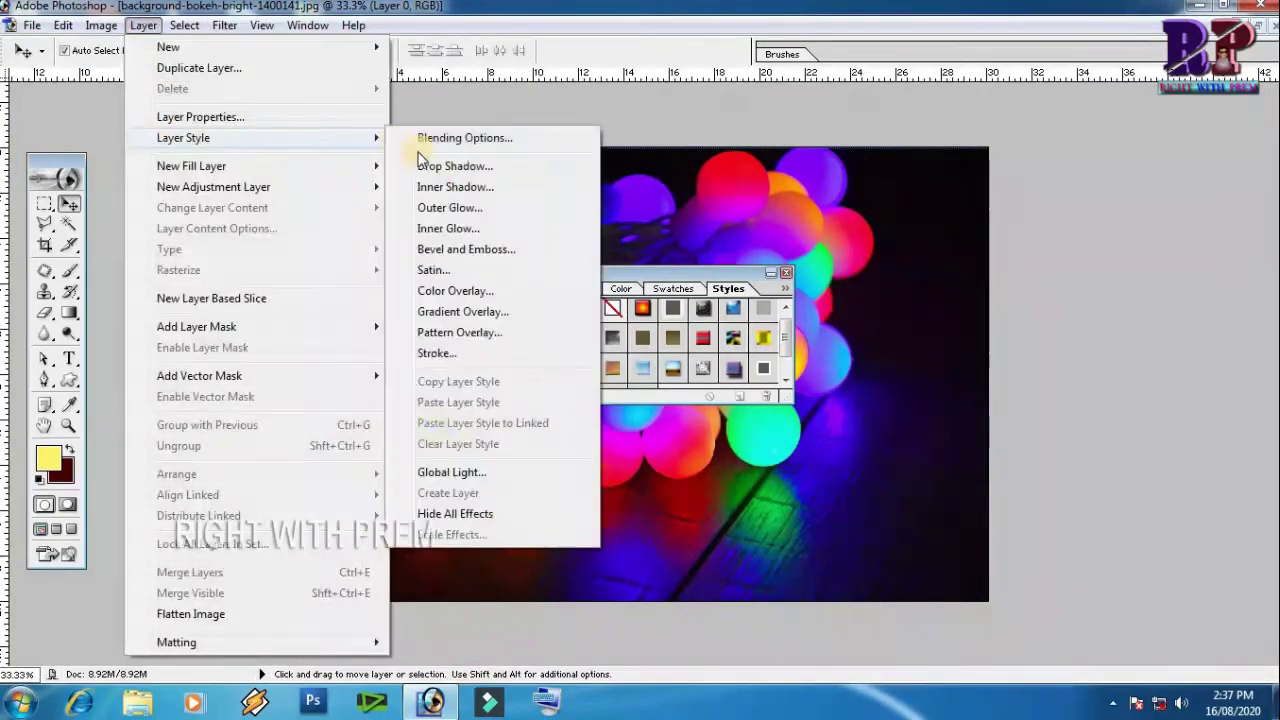
{"action": "left_click", "coordinate": [449, 229]}
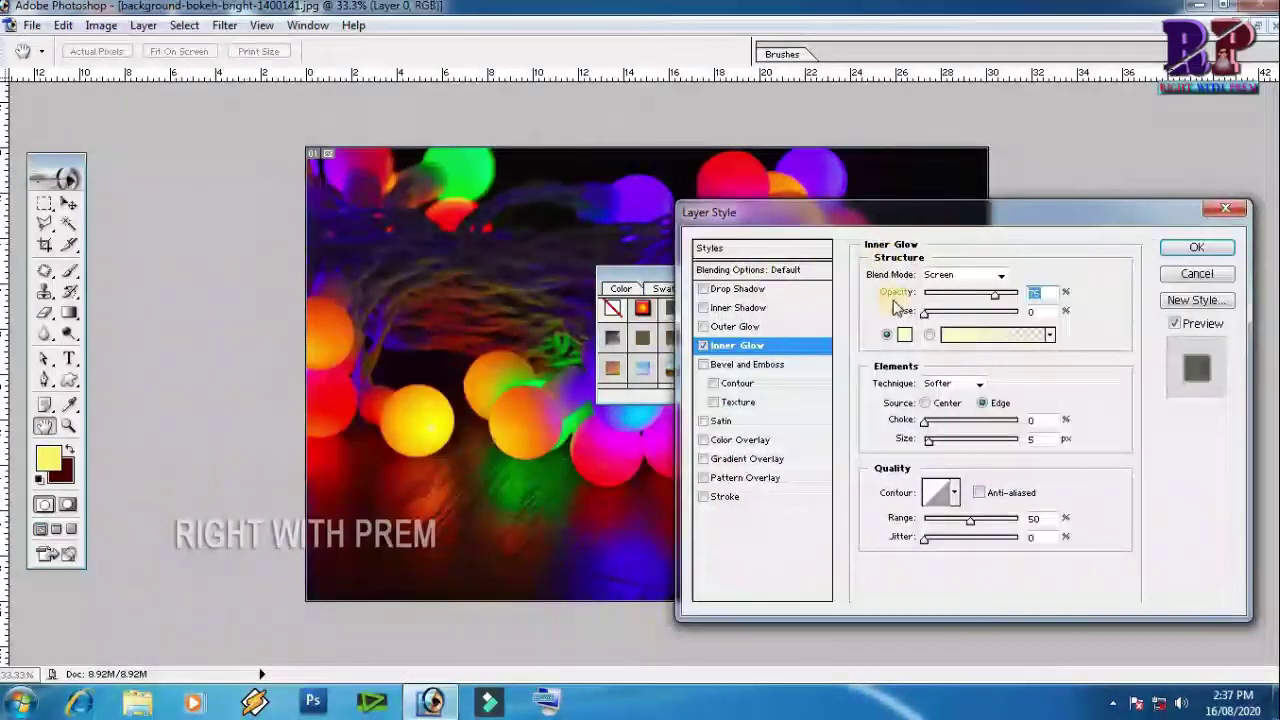
{"action": "left_click_drag", "start_coordinate": [997, 238], "coordinate": [353, 282]}
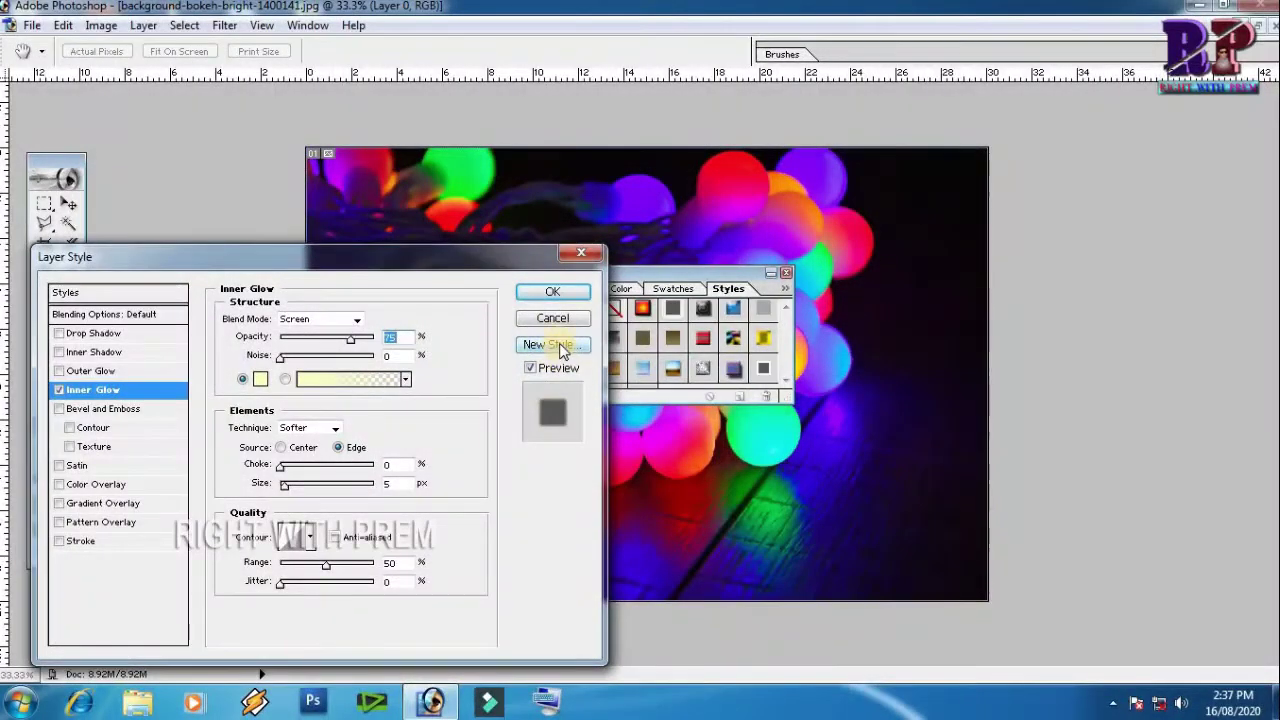
{"action": "left_click", "coordinate": [591, 255]}
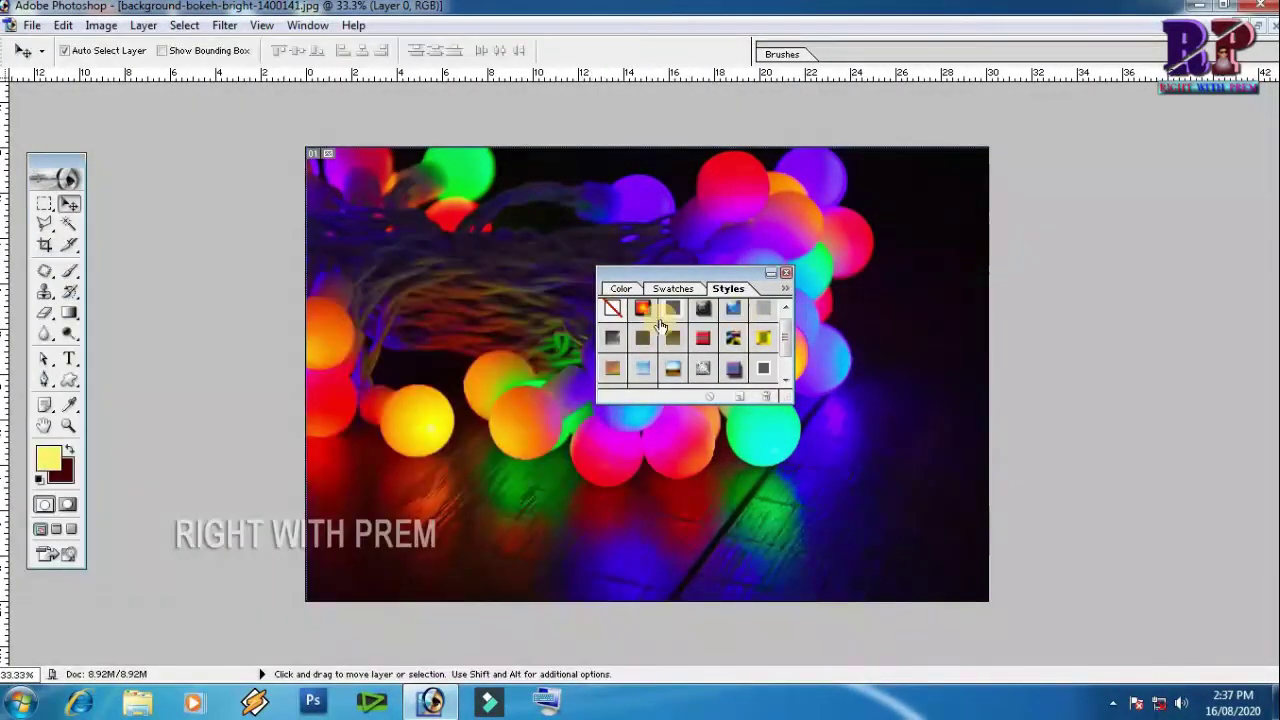
{"action": "left_click", "coordinate": [786, 274]}
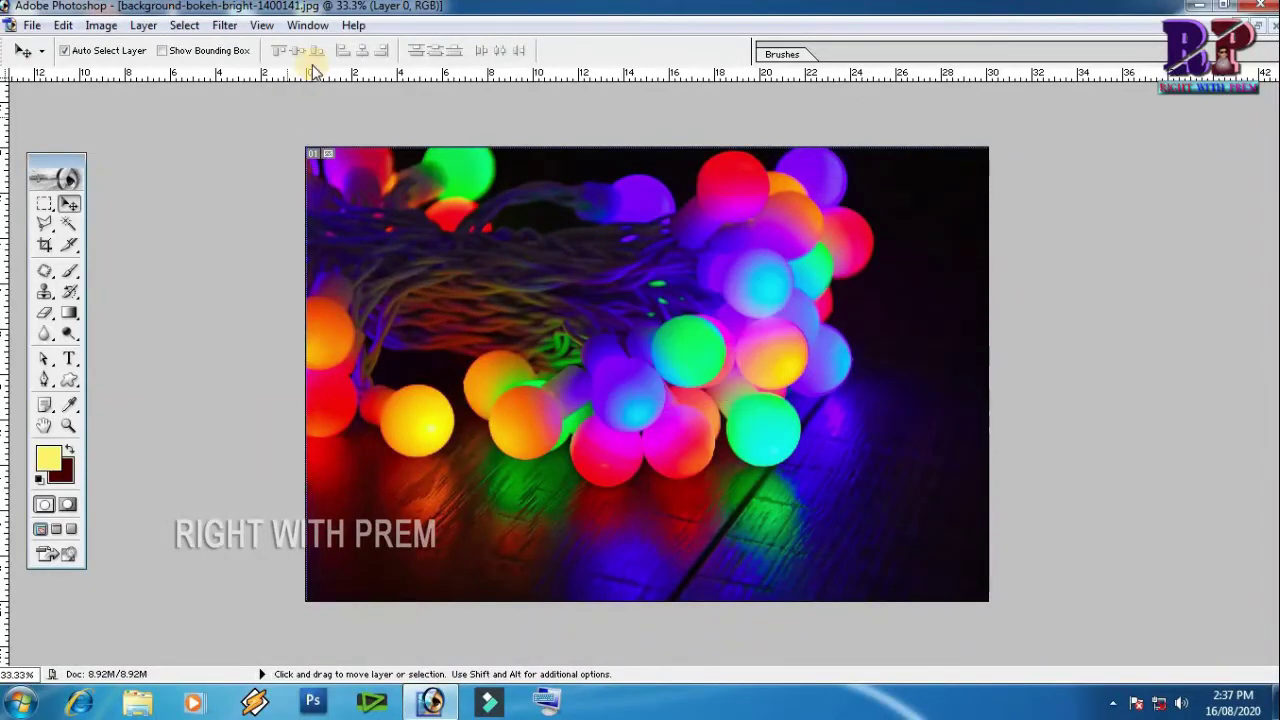
Step: Show the History palette beside the photo and step through the snapshot, Open and Make Layer states
{"action": "left_click", "coordinate": [307, 25]}
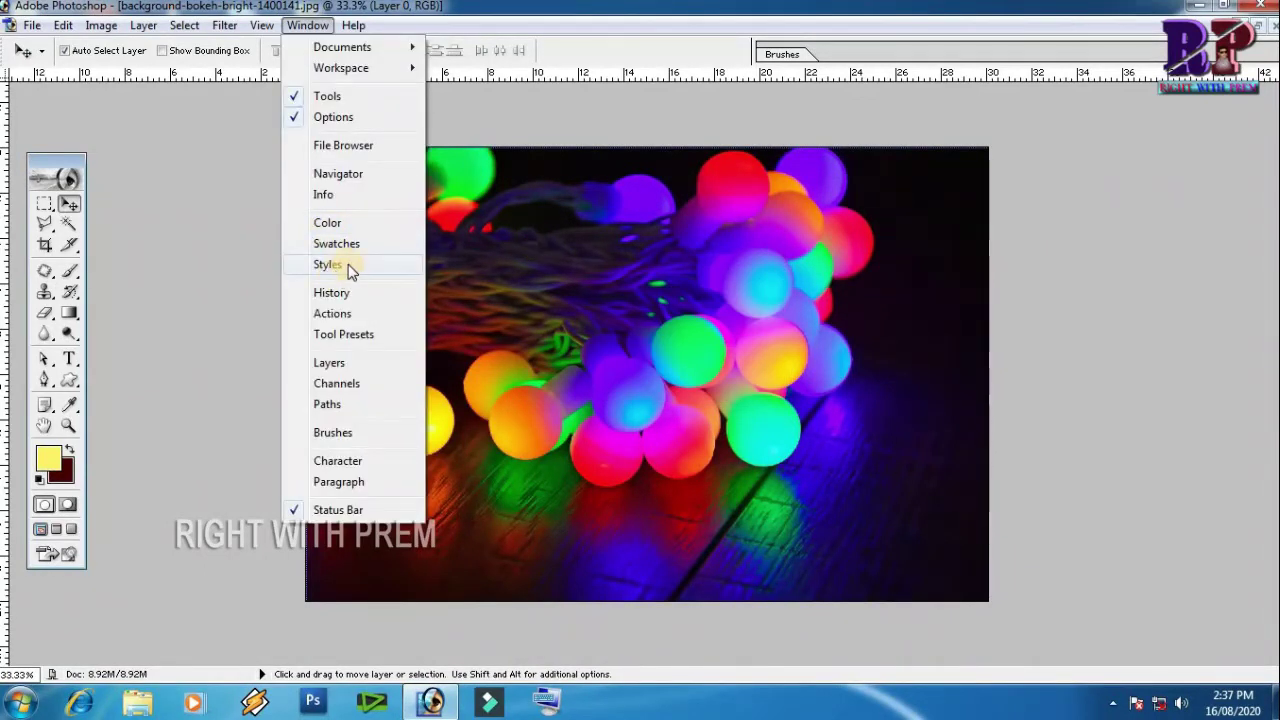
{"action": "left_click", "coordinate": [331, 292]}
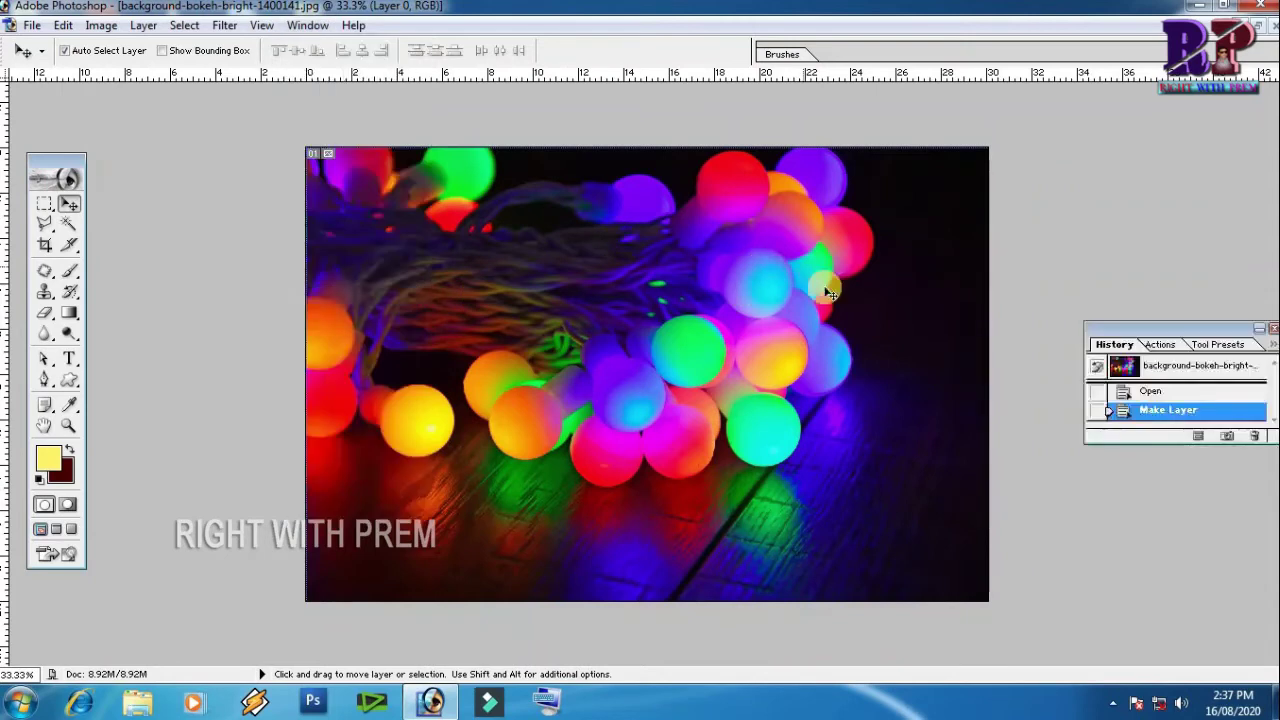
{"action": "left_click_drag", "start_coordinate": [1169, 330], "coordinate": [1097, 244]}
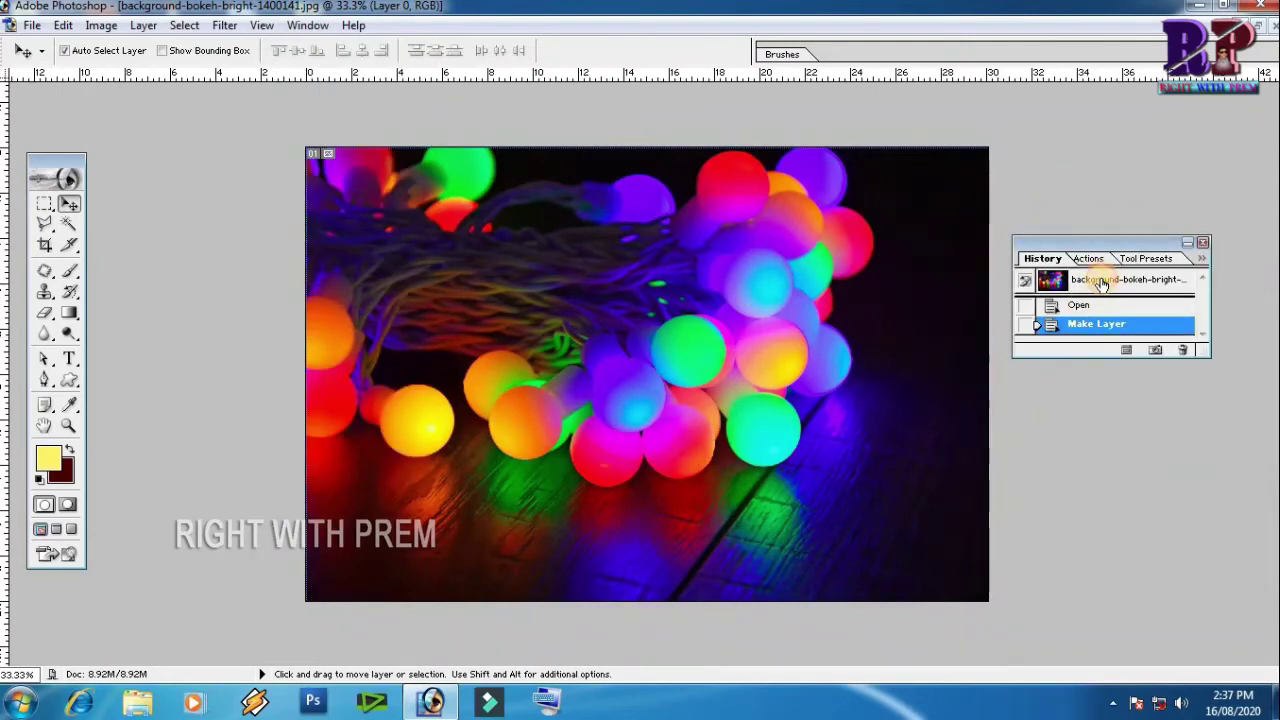
{"action": "left_click", "coordinate": [1100, 280]}
{"action": "left_click", "coordinate": [1088, 306]}
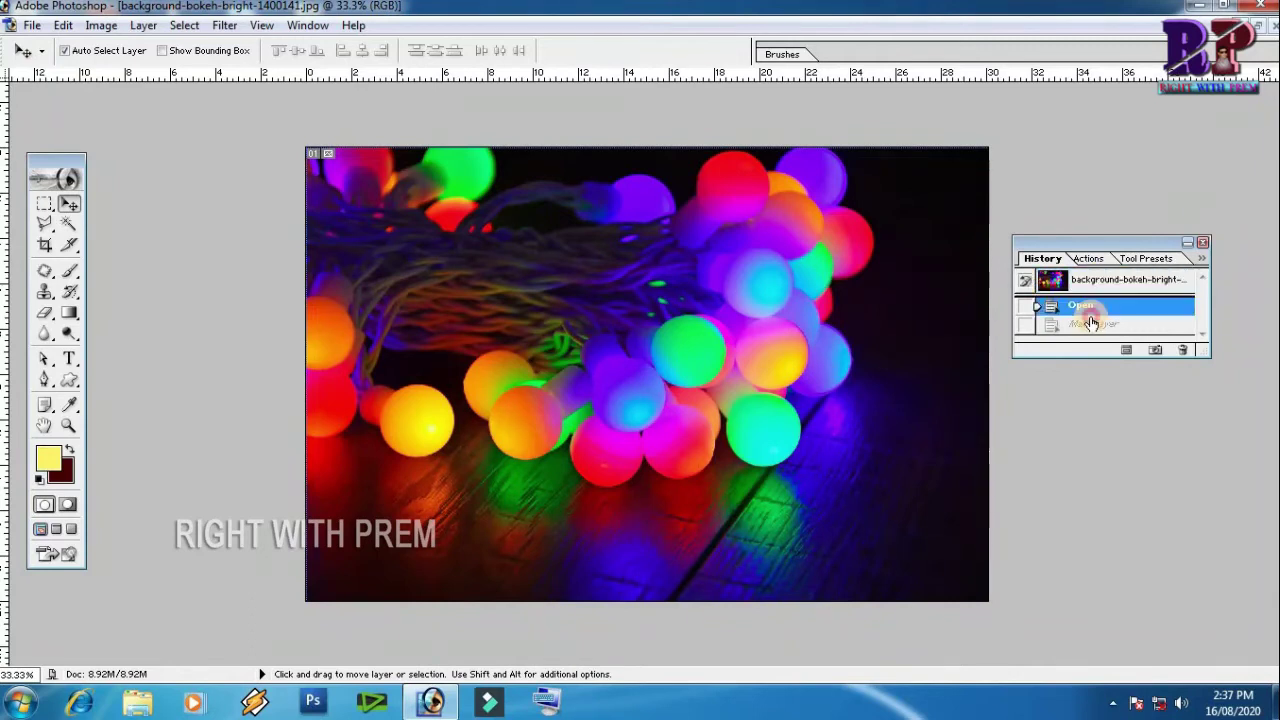
{"action": "left_click", "coordinate": [1090, 323]}
Step: Copy a rectangle of the central lights and paste it as a new layer
{"action": "key", "text": "m"}
{"action": "left_click_drag", "start_coordinate": [570, 322], "coordinate": [750, 440]}
{"action": "key", "text": "ctrl+c"}
{"action": "key", "text": "ctrl+v"}
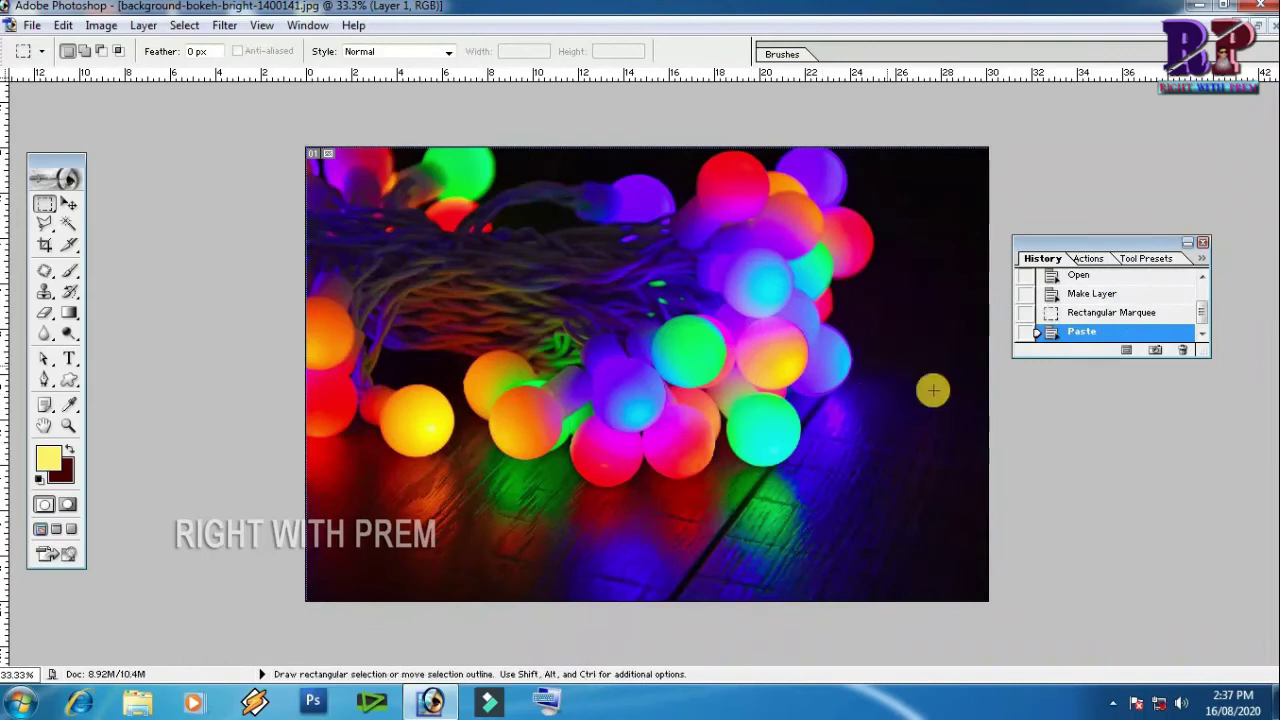
{"action": "left_click_drag", "start_coordinate": [1204, 303], "coordinate": [1204, 312]}
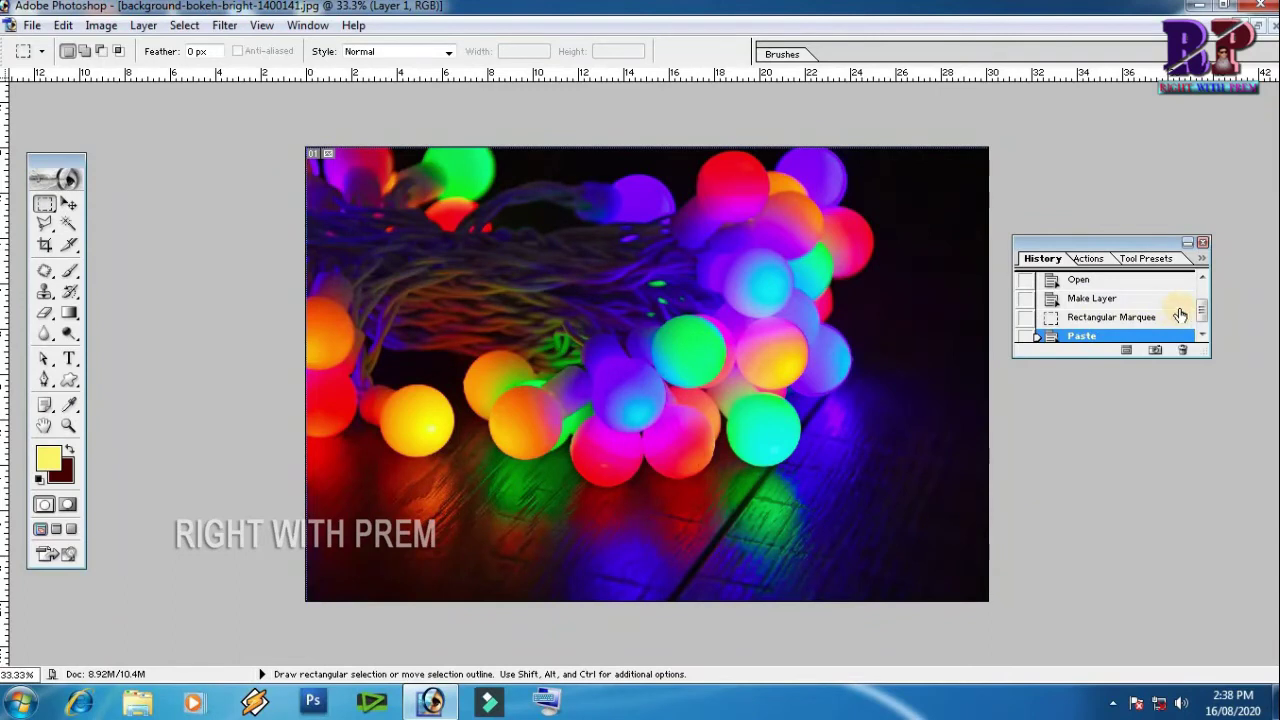
{"action": "left_click_drag", "start_coordinate": [1204, 316], "coordinate": [1204, 321]}
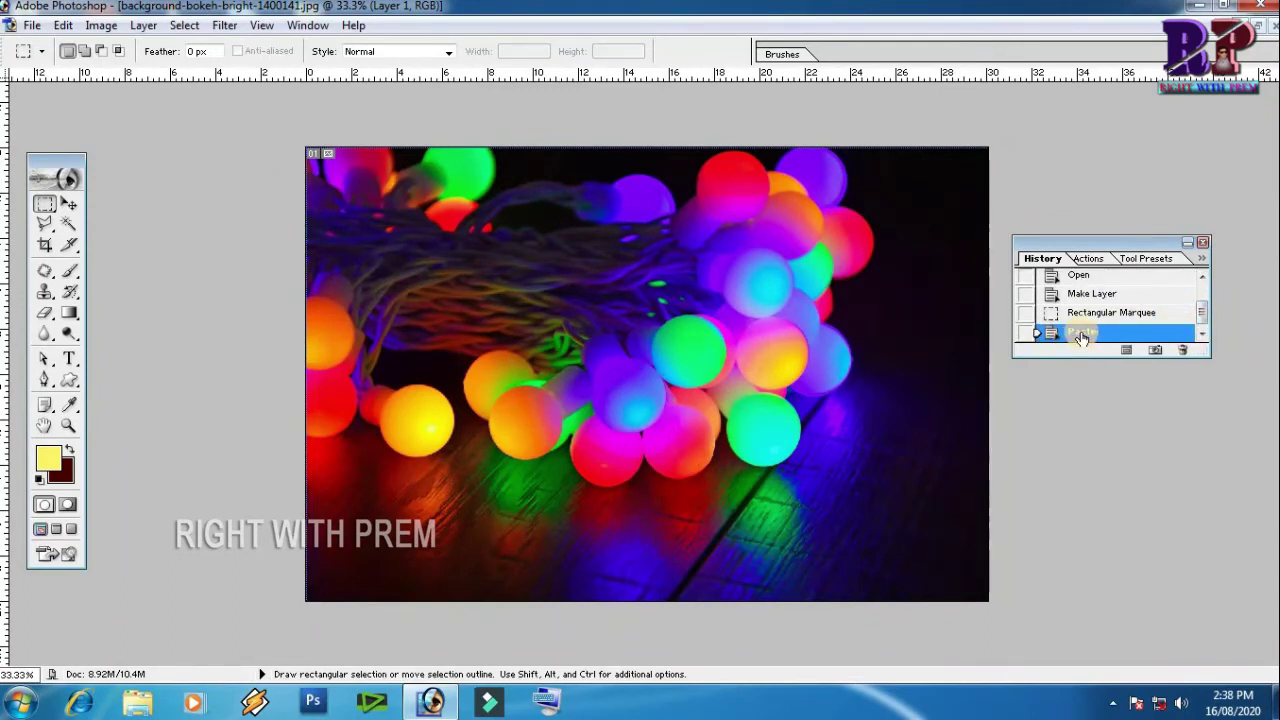
Step: Step back to the Open state and delete the new selection step from history
{"action": "left_click", "coordinate": [1104, 314]}
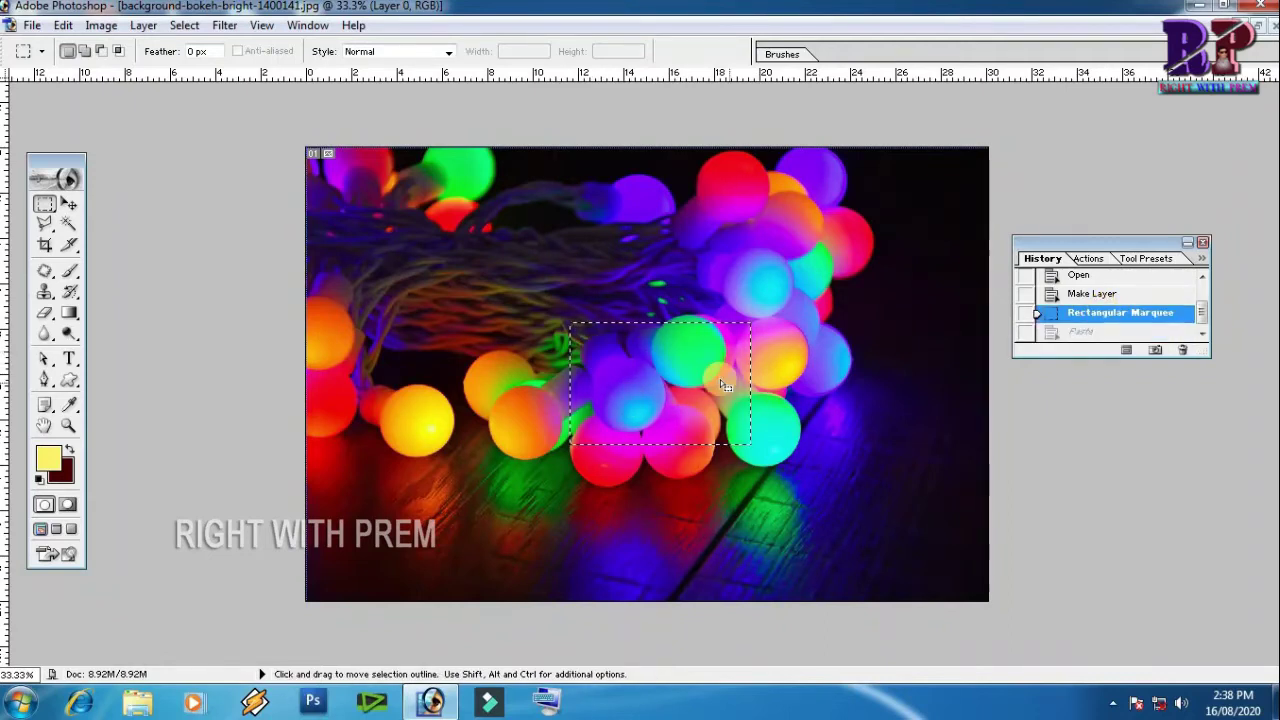
{"action": "left_click", "coordinate": [1090, 294]}
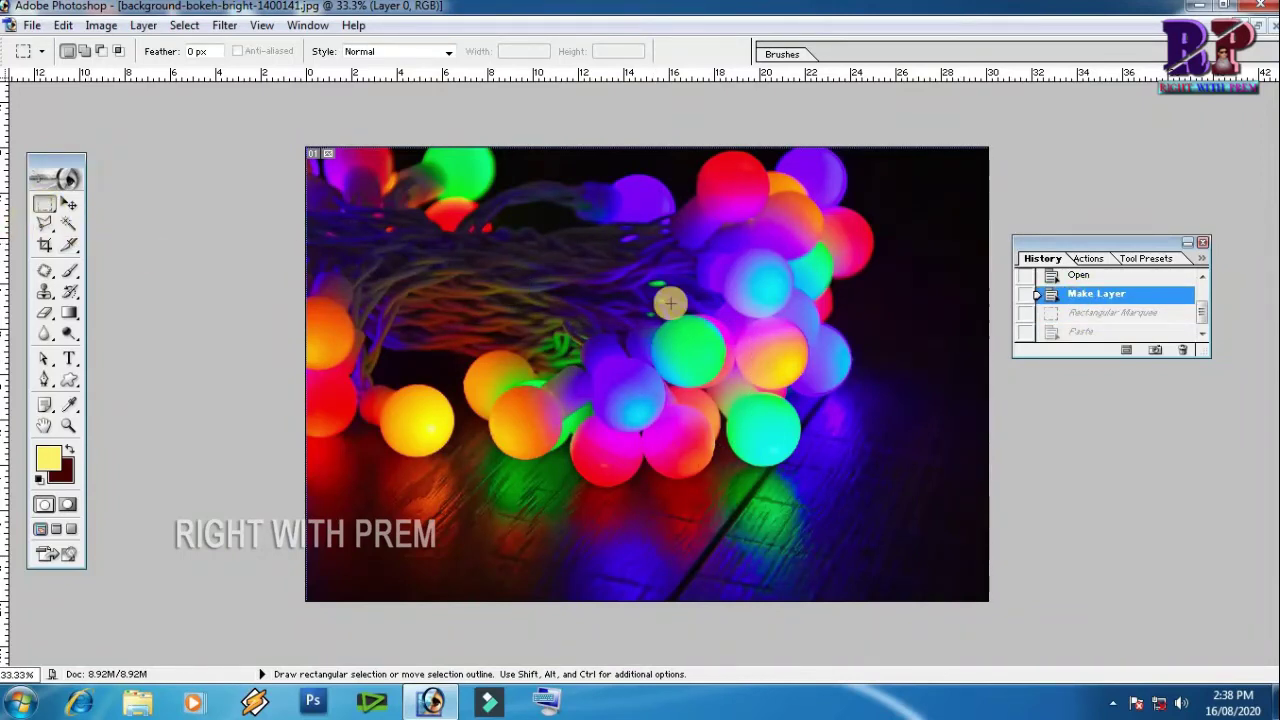
{"action": "left_click", "coordinate": [1078, 276]}
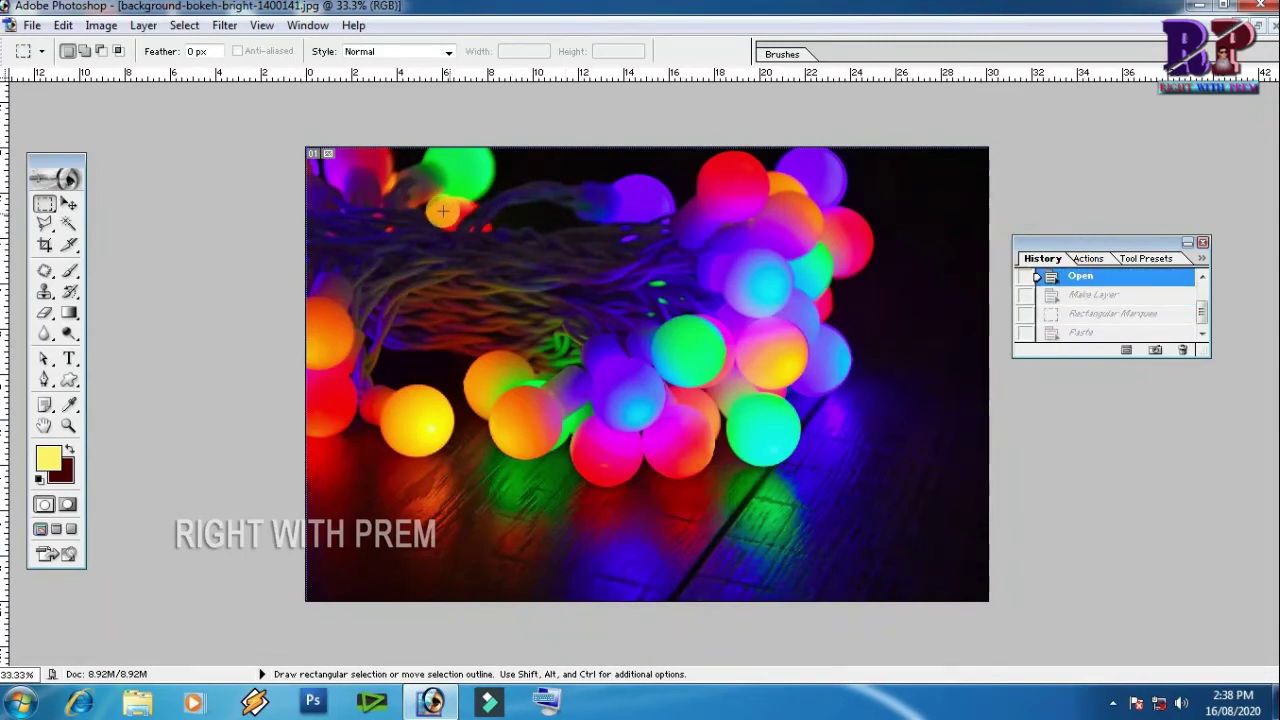
{"action": "left_click_drag", "start_coordinate": [443, 215], "coordinate": [647, 366]}
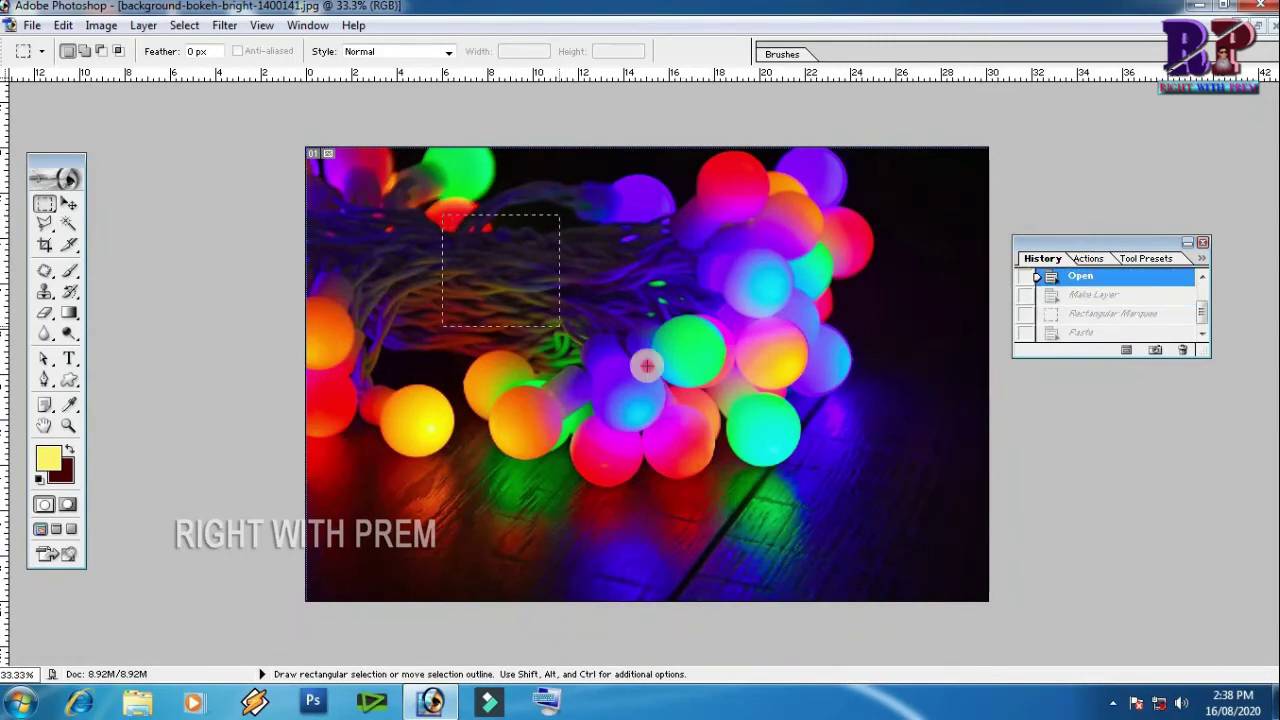
{"action": "left_click", "coordinate": [1182, 349]}
{"action": "left_click", "coordinate": [575, 271]}
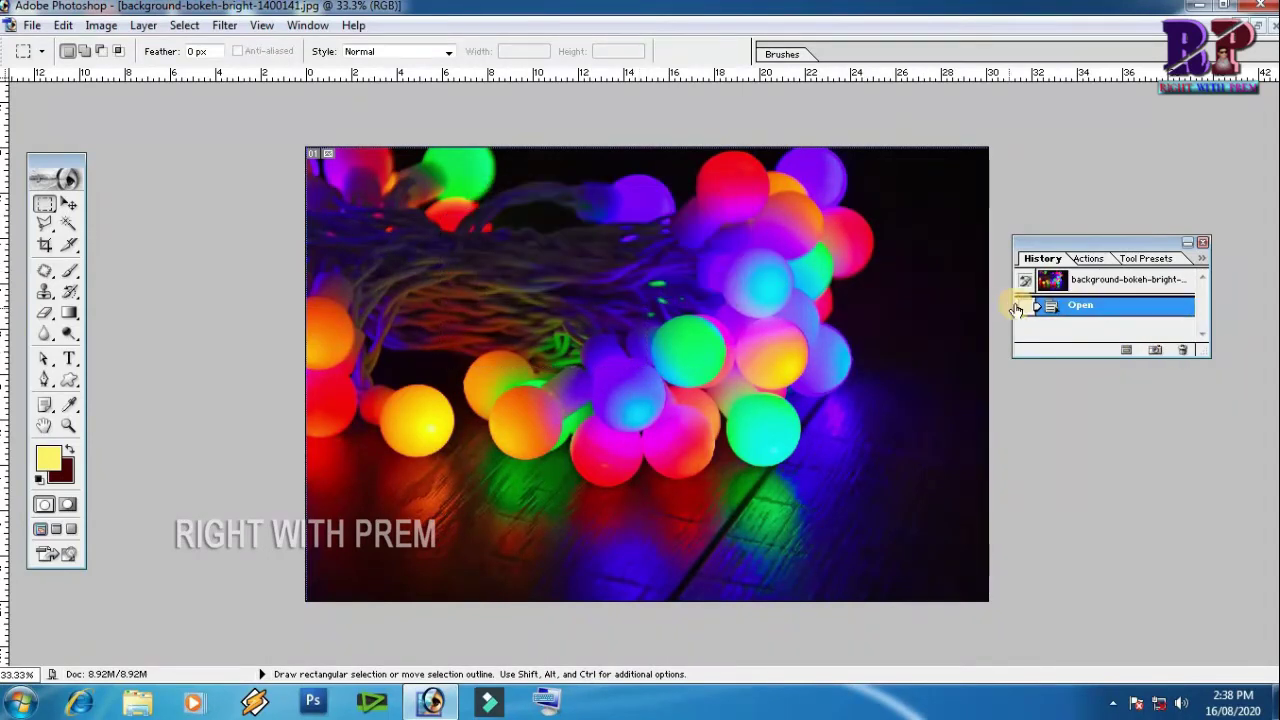
Step: Create Snapshot 1 and delete the original file snapshot, confirming with Yes
{"action": "left_click", "coordinate": [1155, 349]}
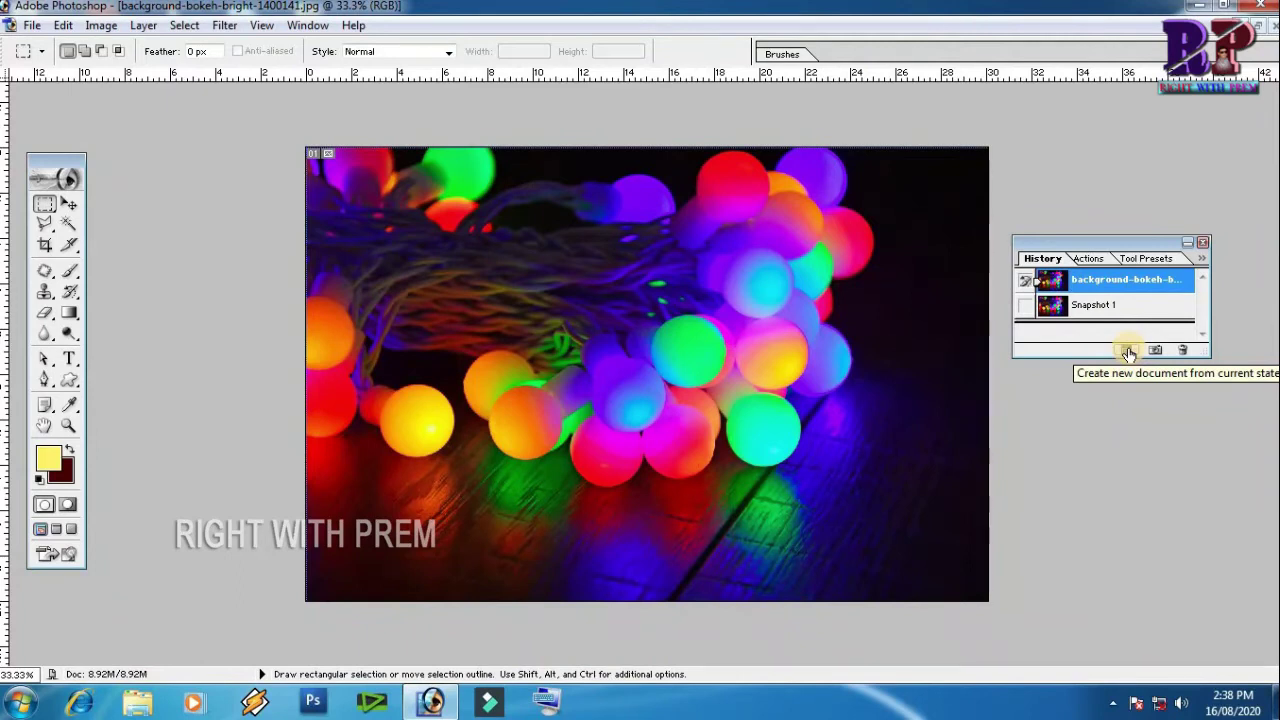
{"action": "left_click", "coordinate": [1182, 350]}
{"action": "left_click", "coordinate": [615, 272]}
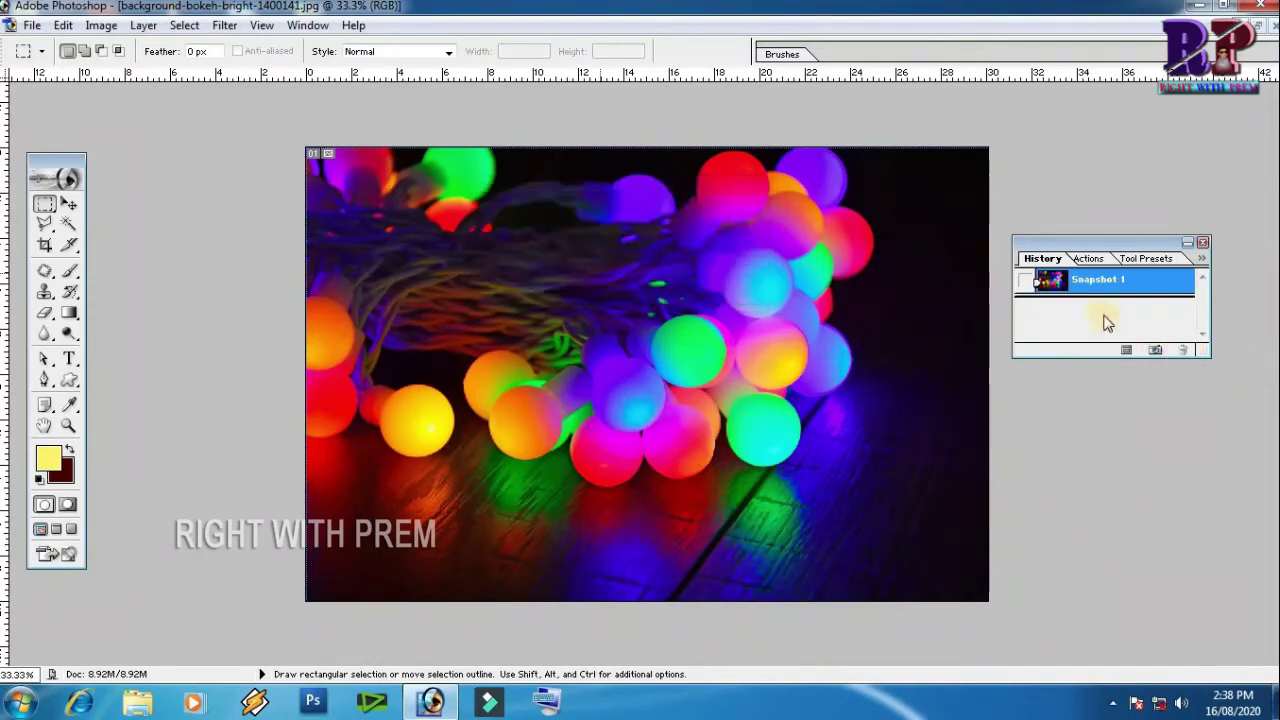
Step: Enlarge and reposition the Actions palette, then select a rectangle over the middle lights
{"action": "left_click", "coordinate": [1087, 260]}
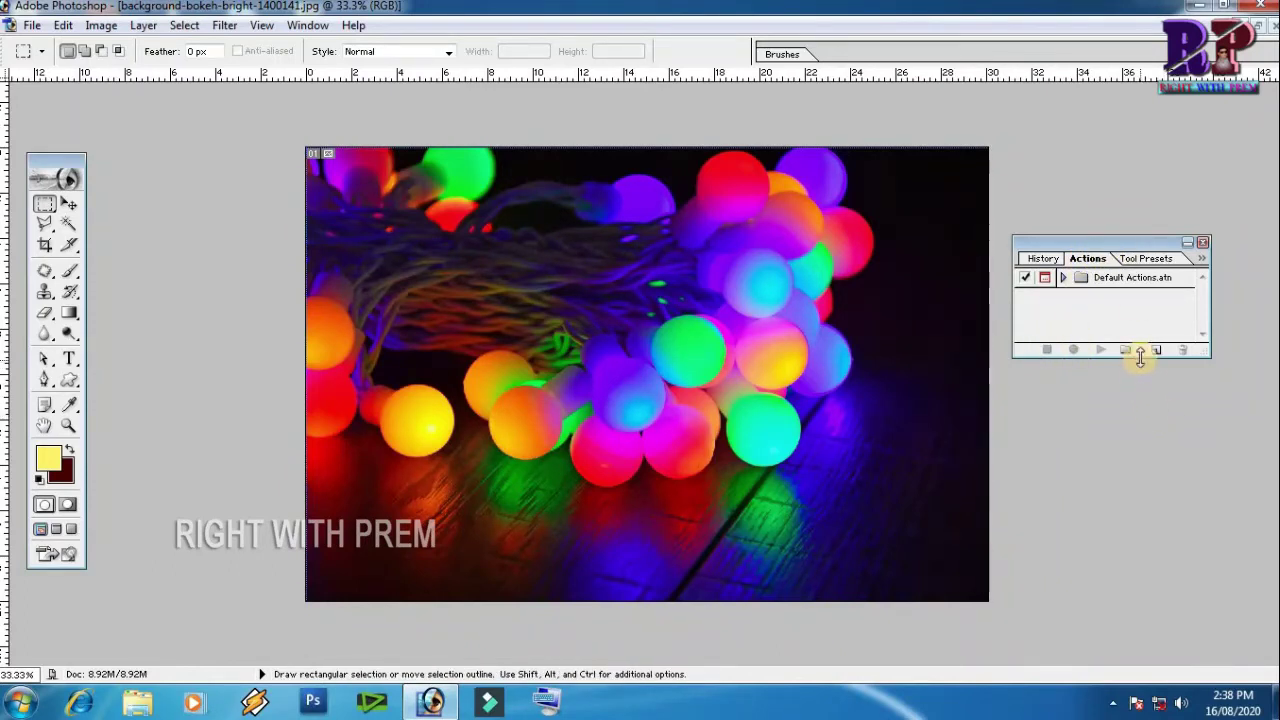
{"action": "left_click_drag", "start_coordinate": [1140, 358], "coordinate": [1135, 590]}
{"action": "left_click_drag", "start_coordinate": [1140, 243], "coordinate": [1183, 134]}
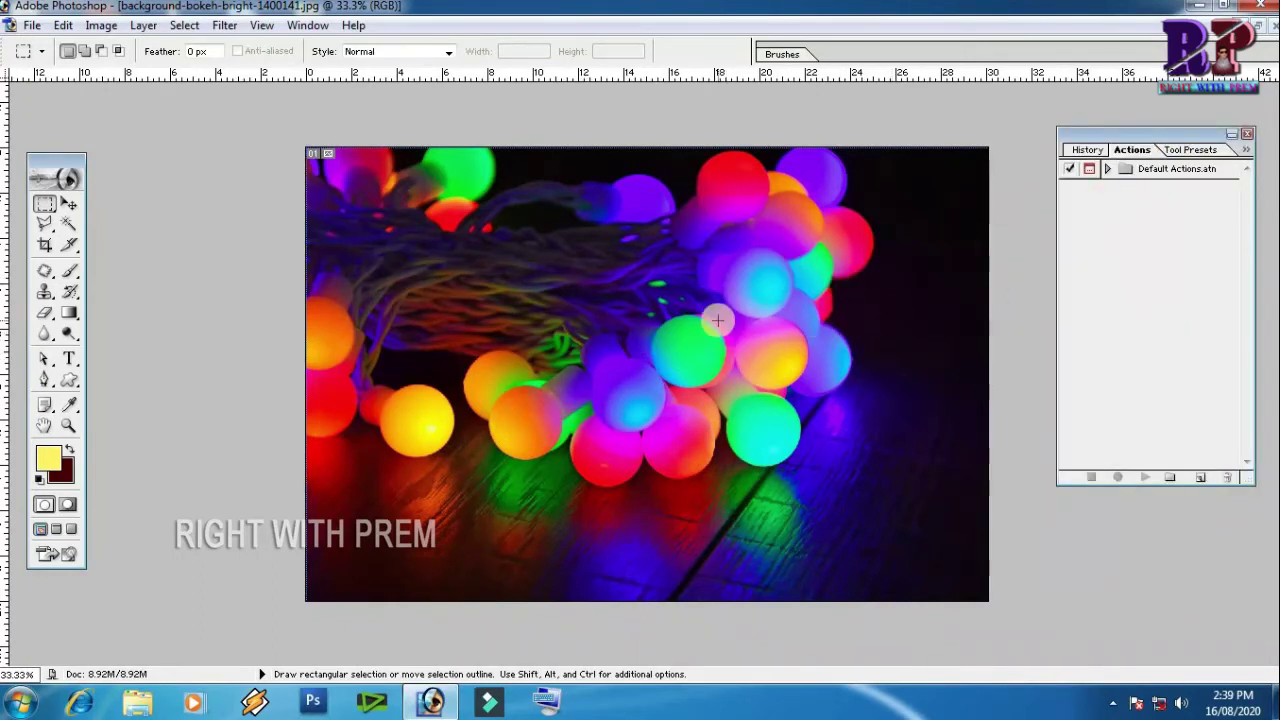
{"action": "key", "text": "ctrl"}
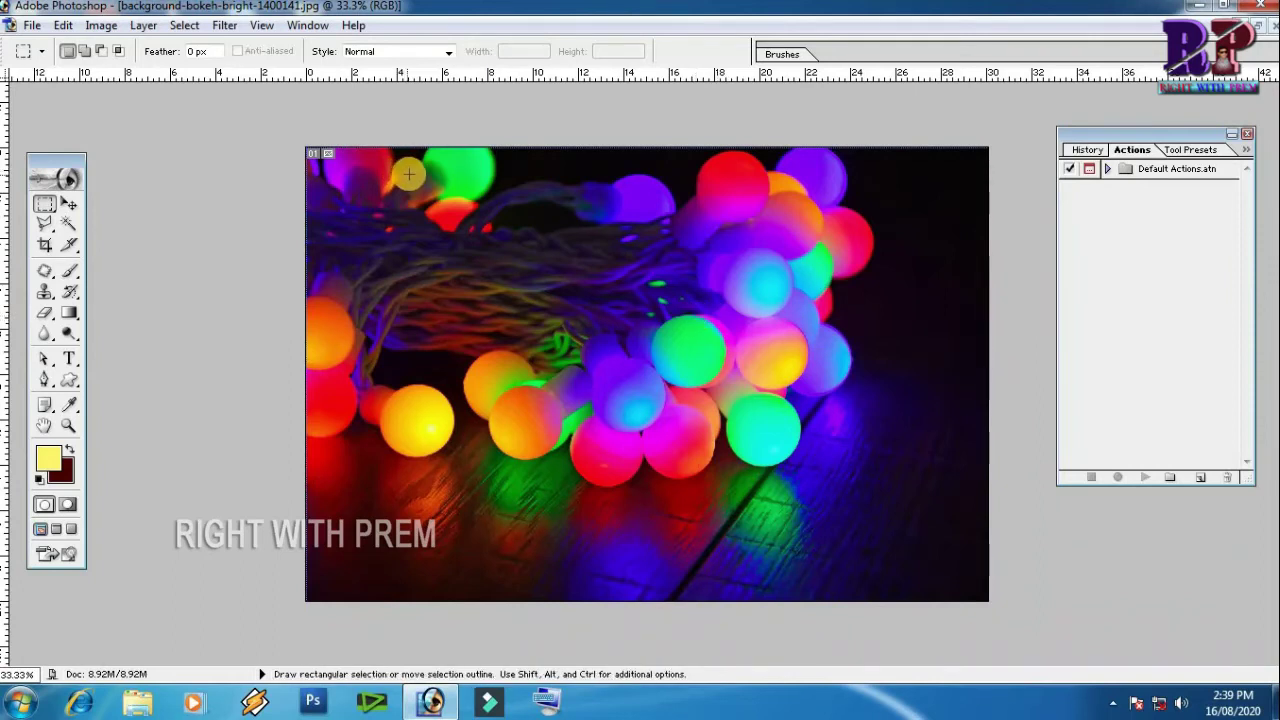
{"action": "left_click_drag", "start_coordinate": [570, 249], "coordinate": [736, 398]}
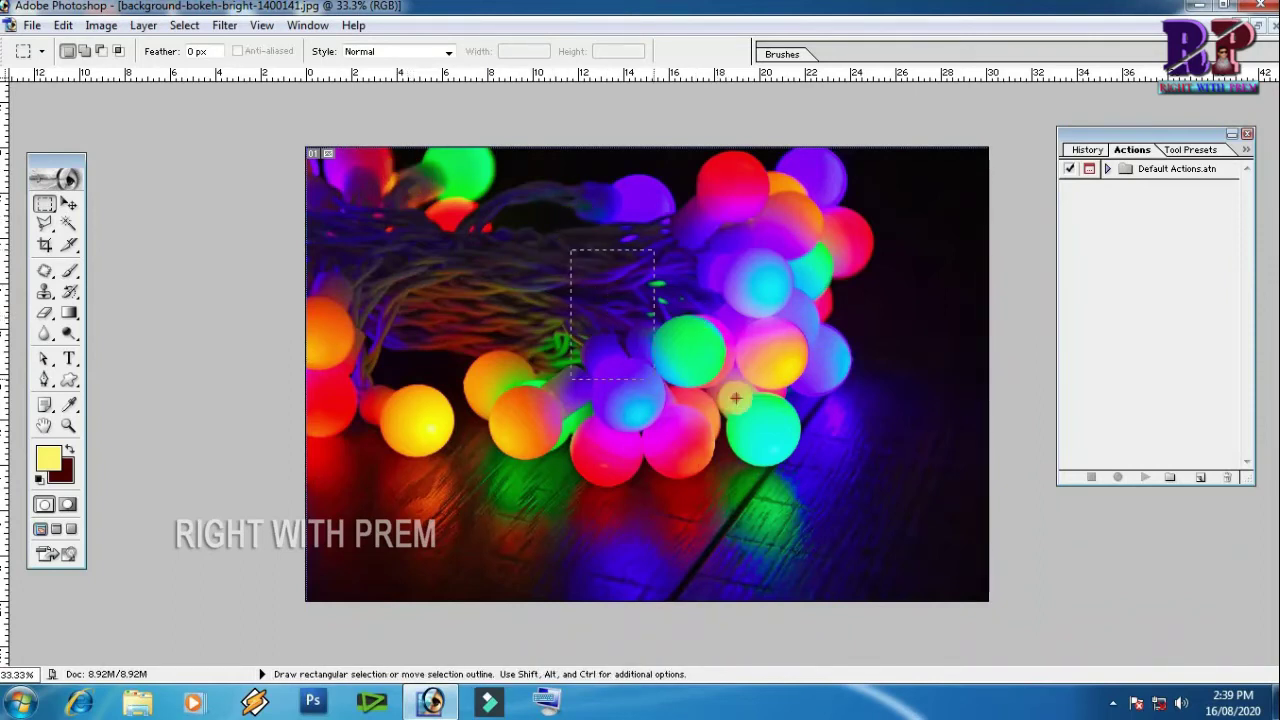
Step: Run Vignette (selection) from Default Actions, continuing past the Feather warning
{"action": "left_click", "coordinate": [1089, 249]}
{"action": "left_click", "coordinate": [1107, 169]}
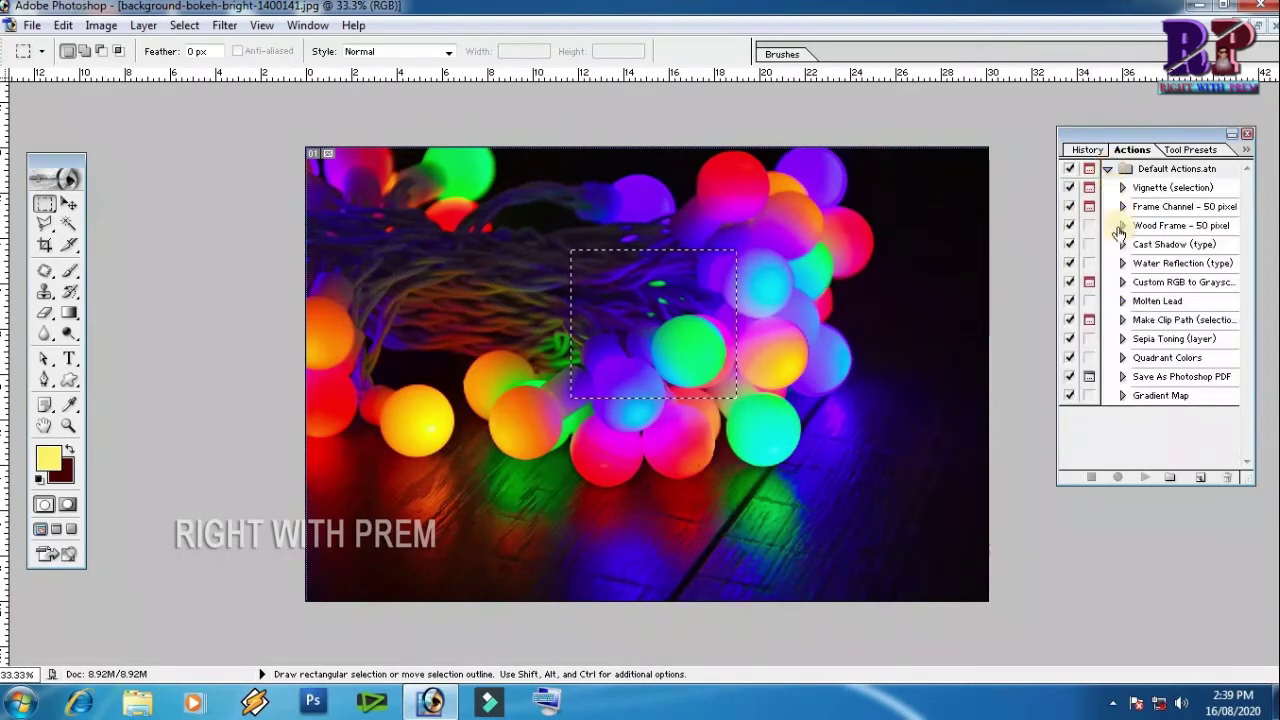
{"action": "left_click", "coordinate": [1160, 190]}
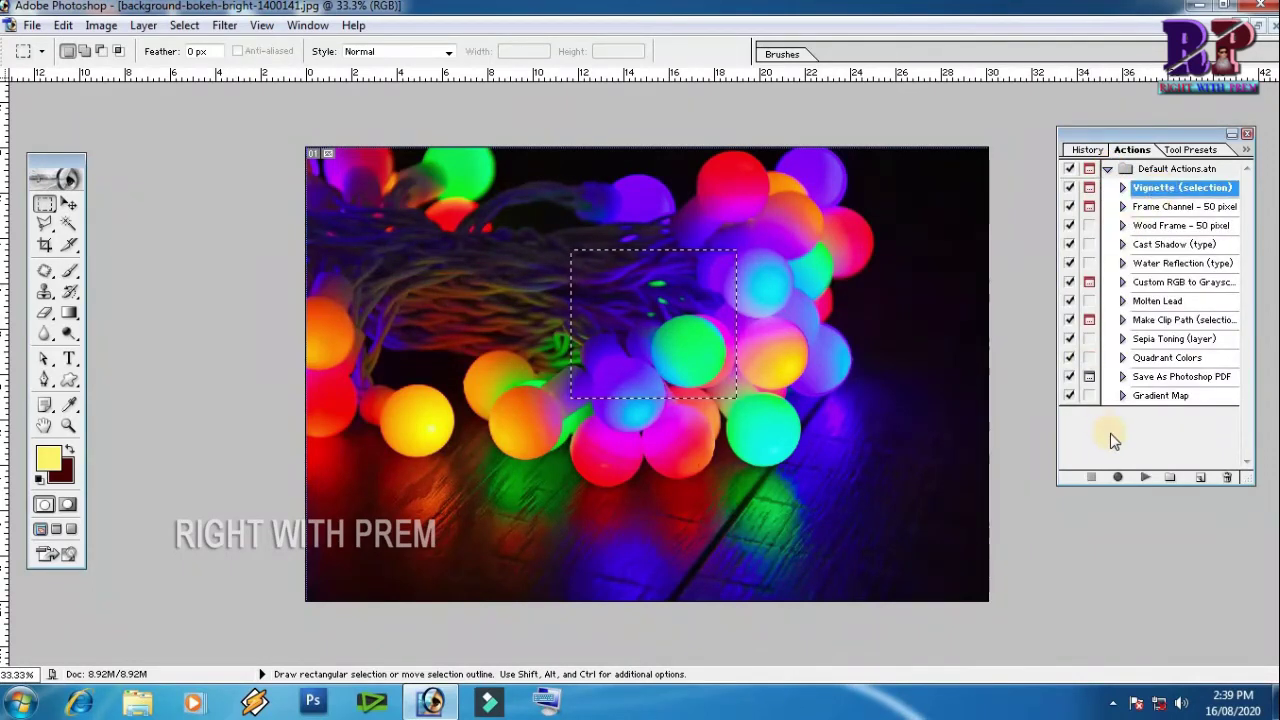
{"action": "left_click", "coordinate": [1118, 478]}
{"action": "left_click", "coordinate": [549, 250]}
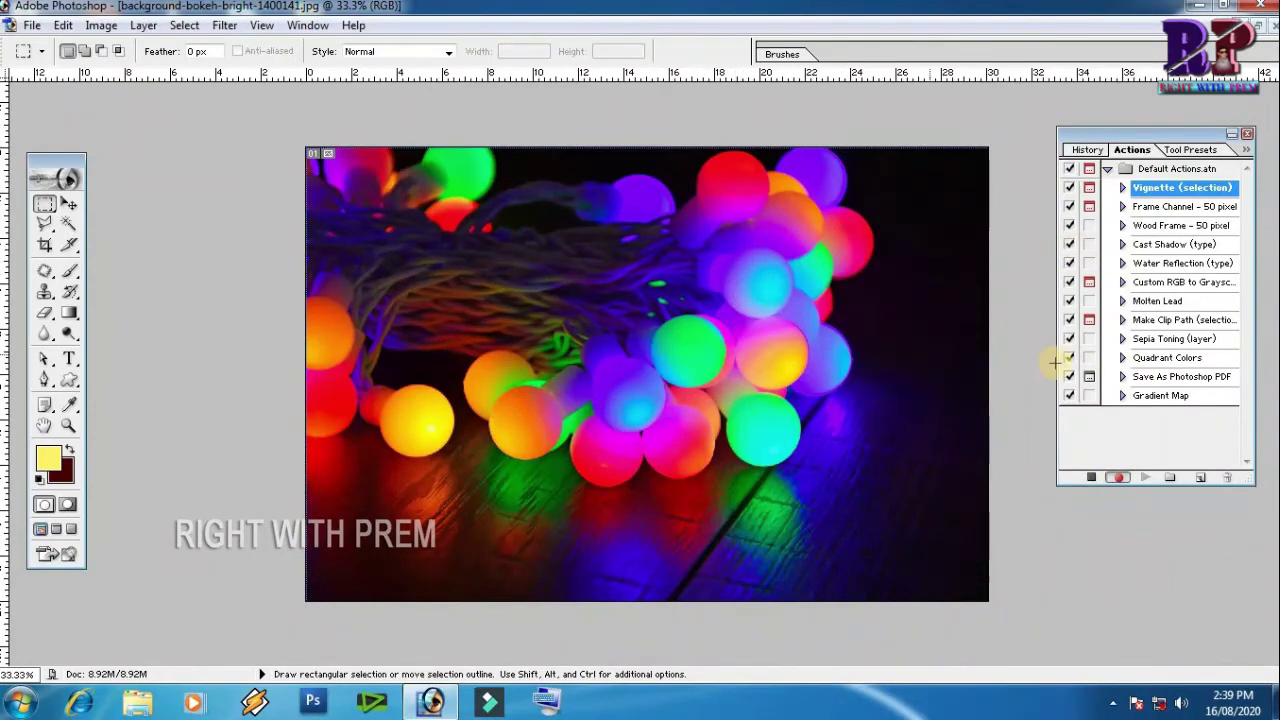
{"action": "left_click", "coordinate": [1092, 477]}
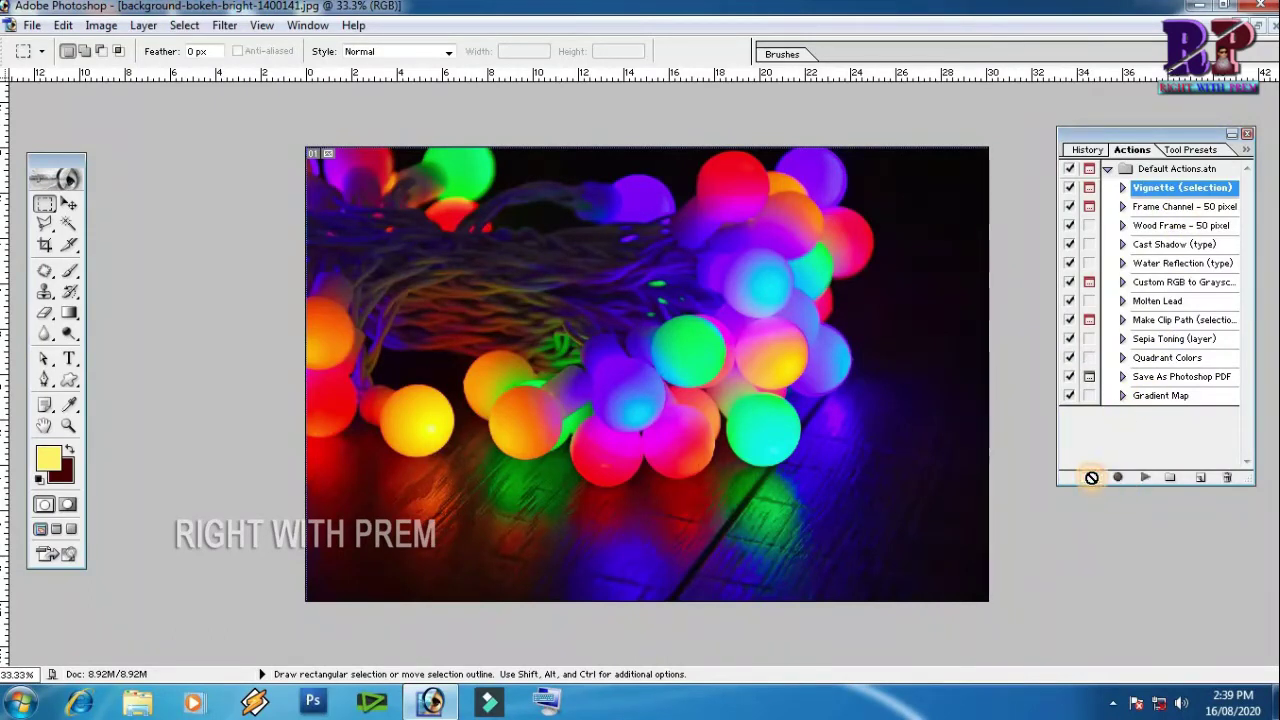
{"action": "left_click", "coordinate": [1144, 477]}
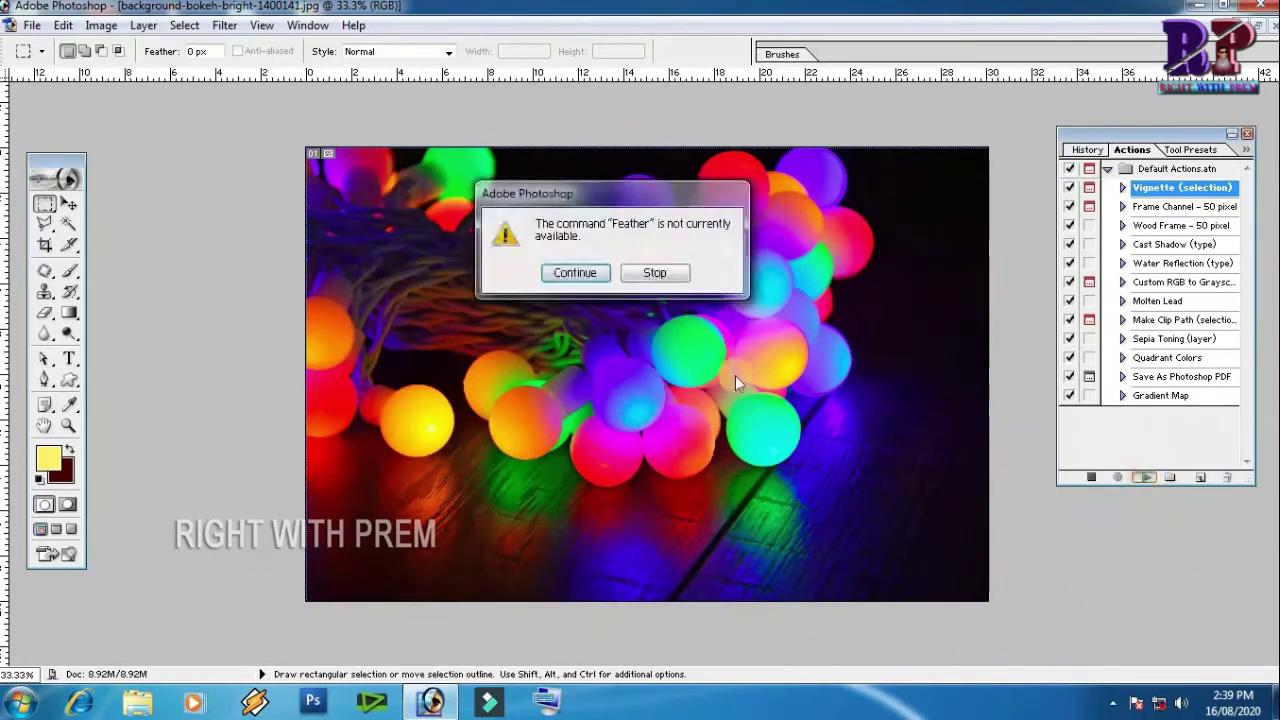
{"action": "left_click", "coordinate": [574, 274]}
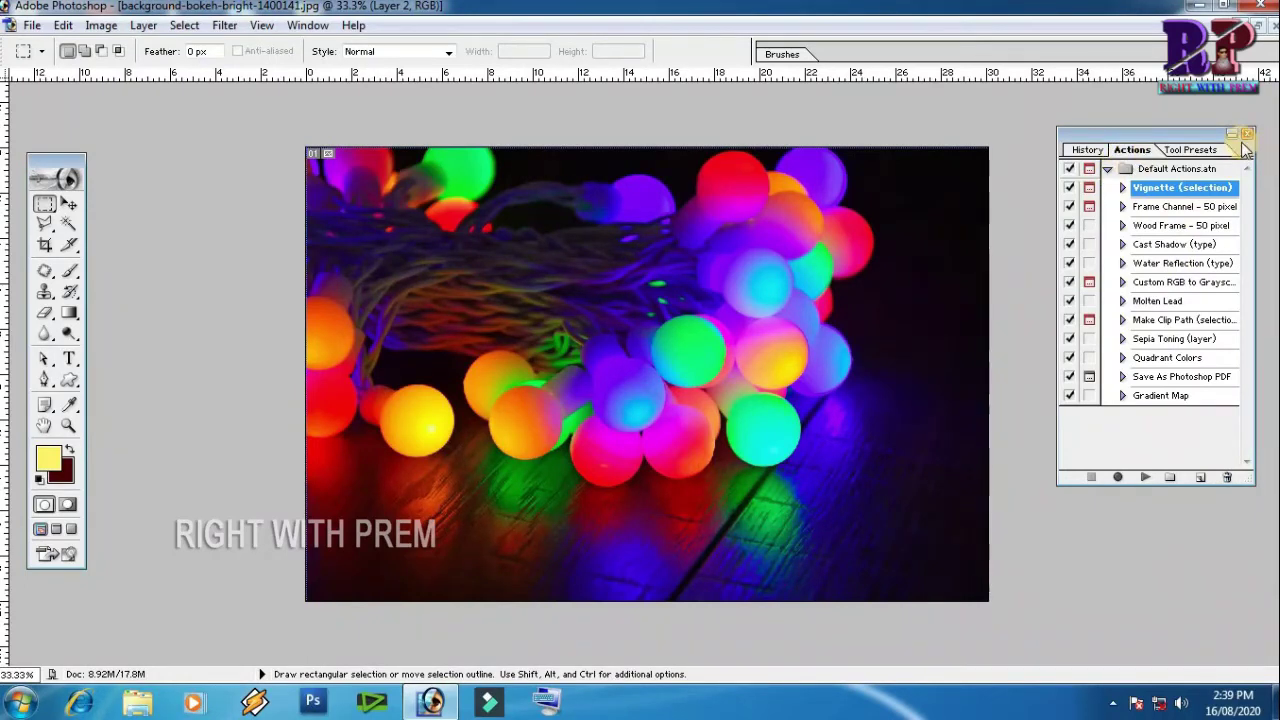
Step: List presets for all tools and sweep the Circular Rainbow gradient across the photo
{"action": "left_click", "coordinate": [305, 27]}
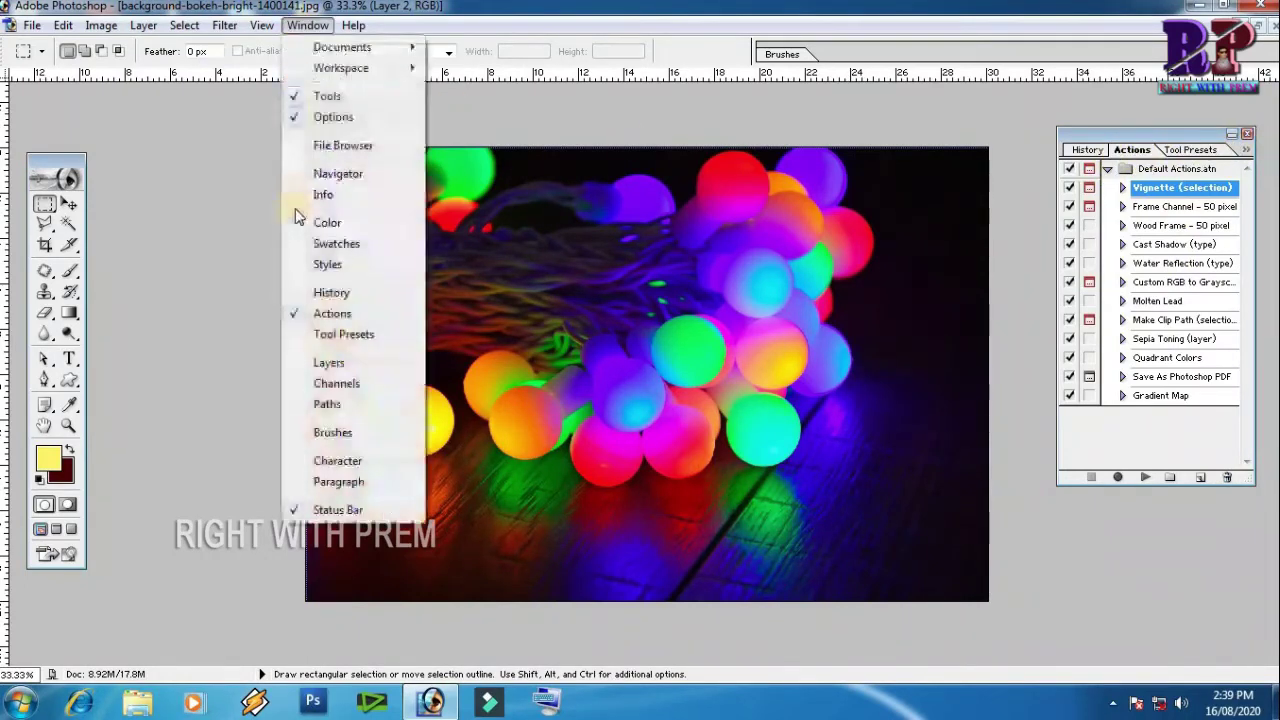
{"action": "left_click", "coordinate": [341, 335]}
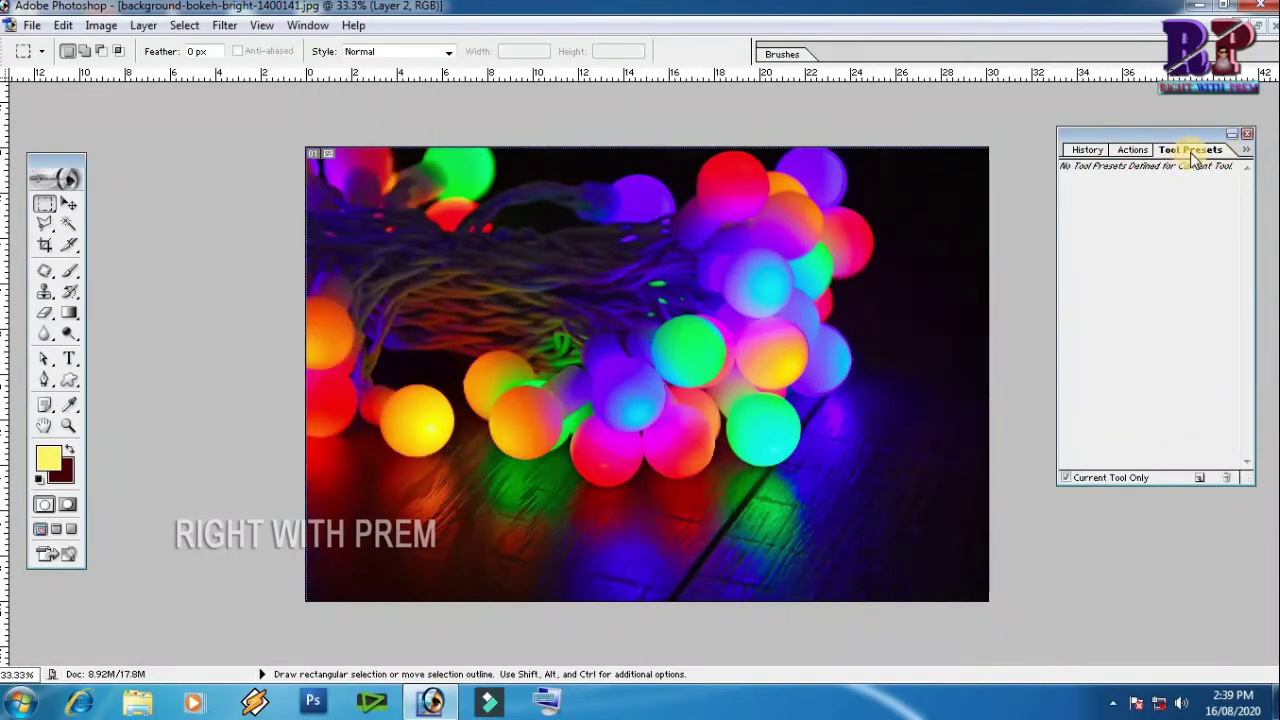
{"action": "left_click_drag", "start_coordinate": [1193, 155], "coordinate": [1120, 184]}
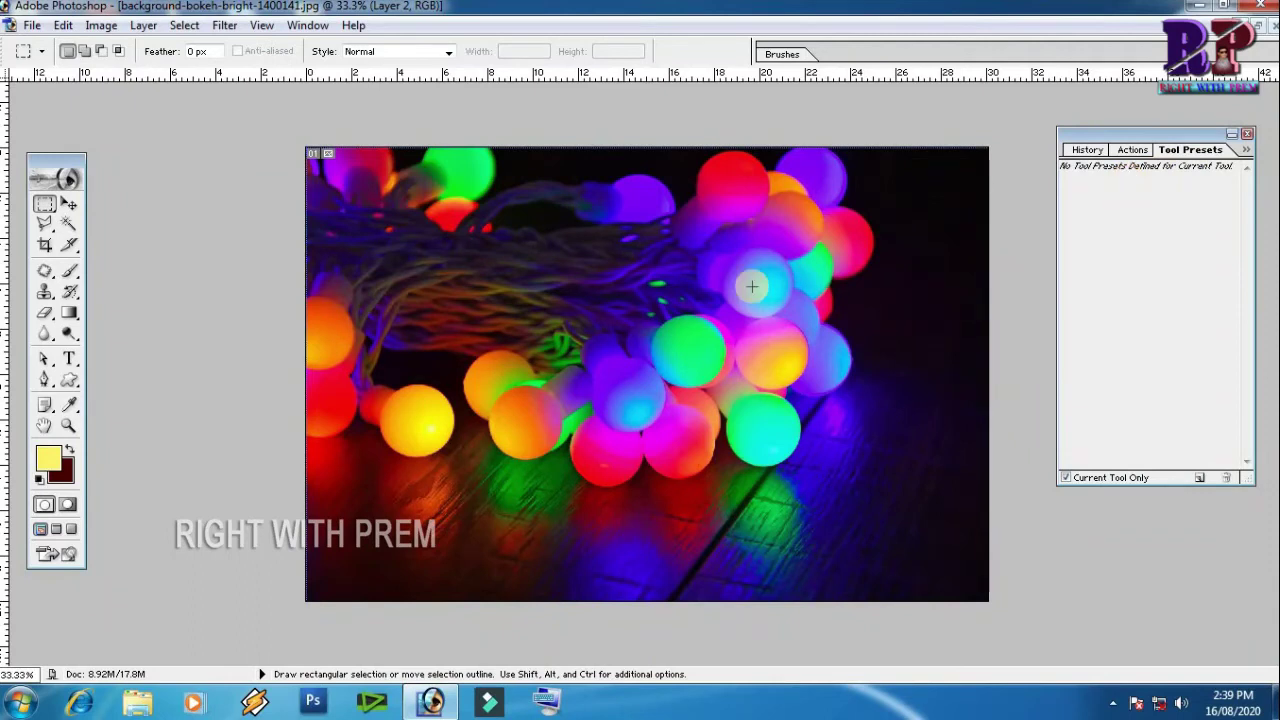
{"action": "left_click", "coordinate": [67, 204]}
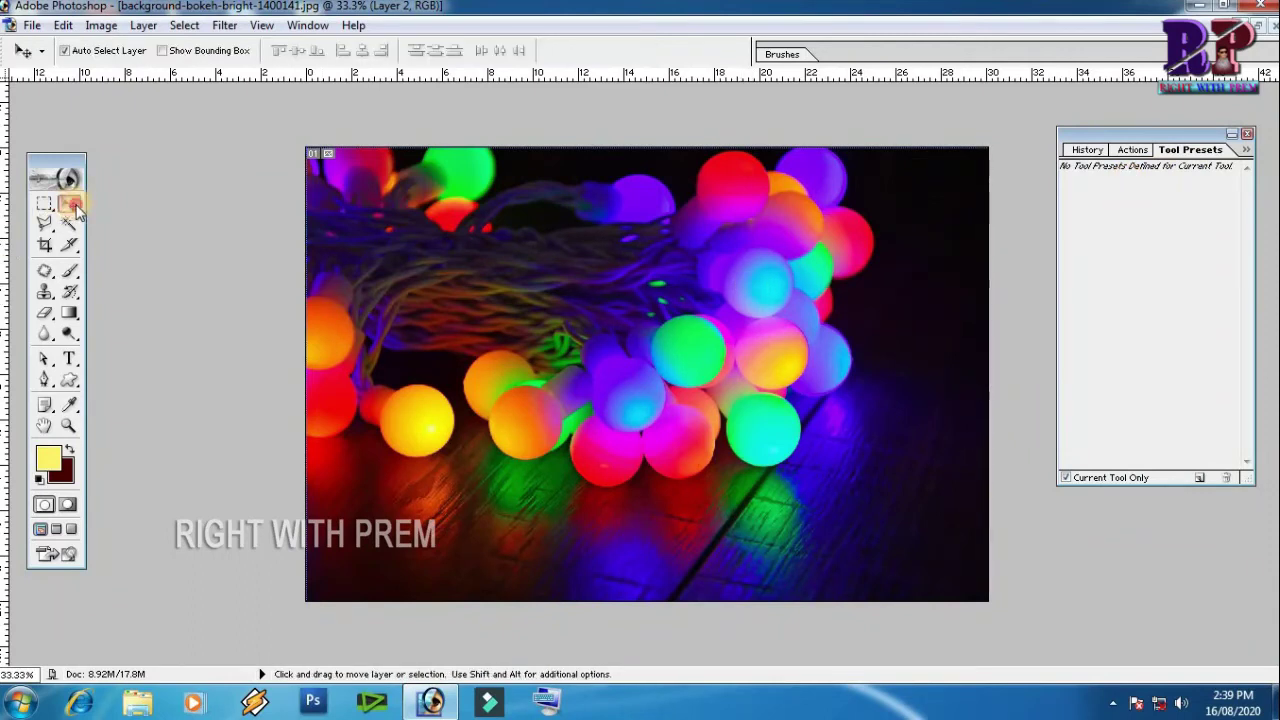
{"action": "left_click", "coordinate": [1068, 477]}
{"action": "scroll", "coordinate": [1127, 330], "scroll_direction": "down", "scroll_amount": 3}
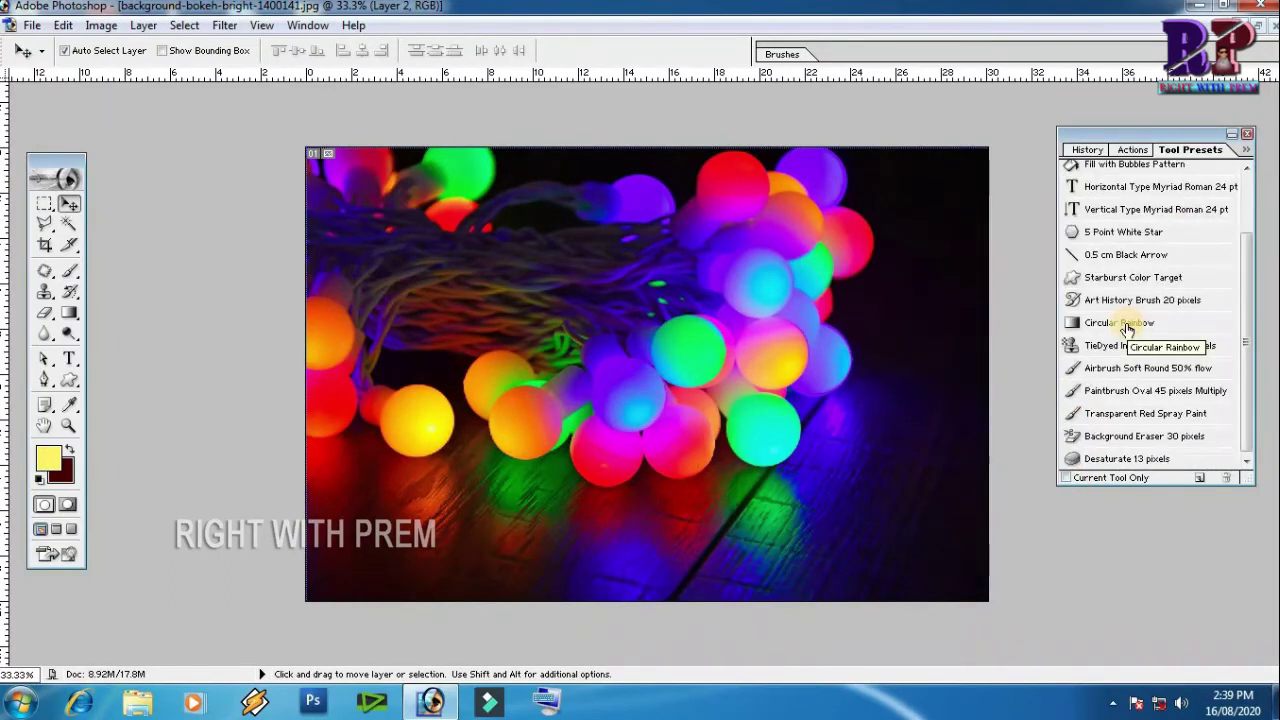
{"action": "left_click", "coordinate": [1124, 325]}
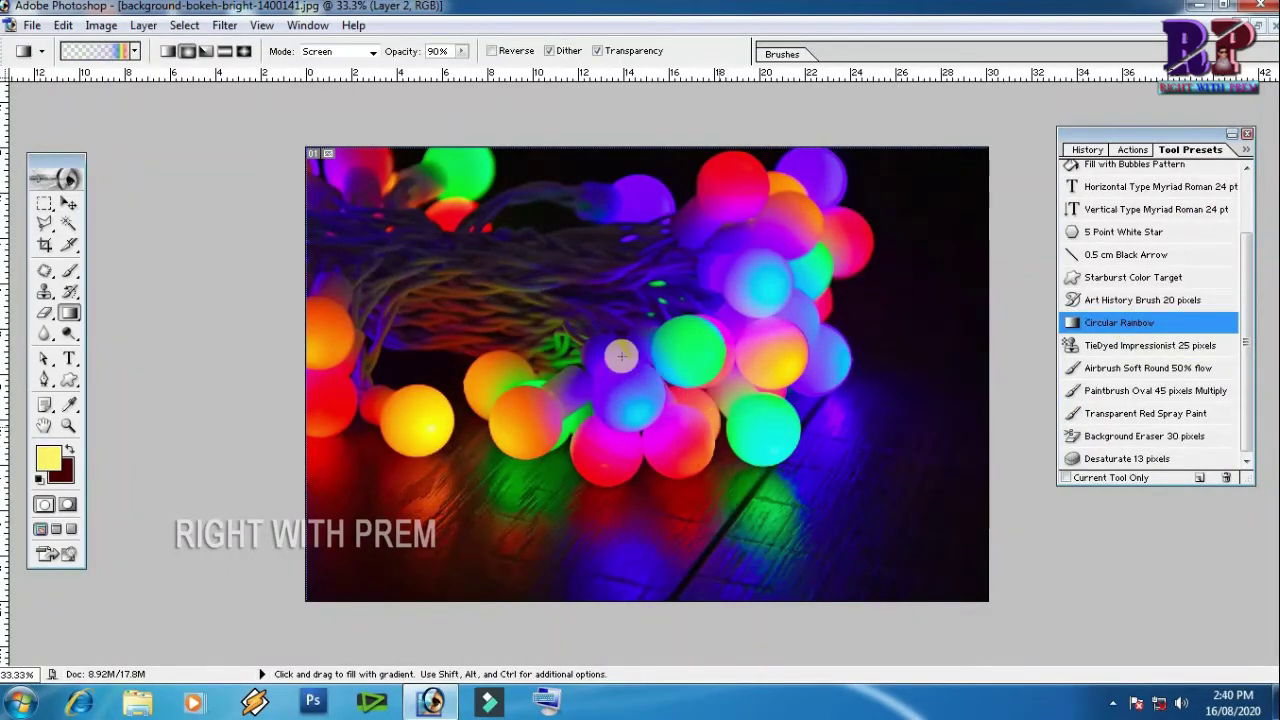
{"action": "left_click_drag", "start_coordinate": [550, 268], "coordinate": [705, 479]}
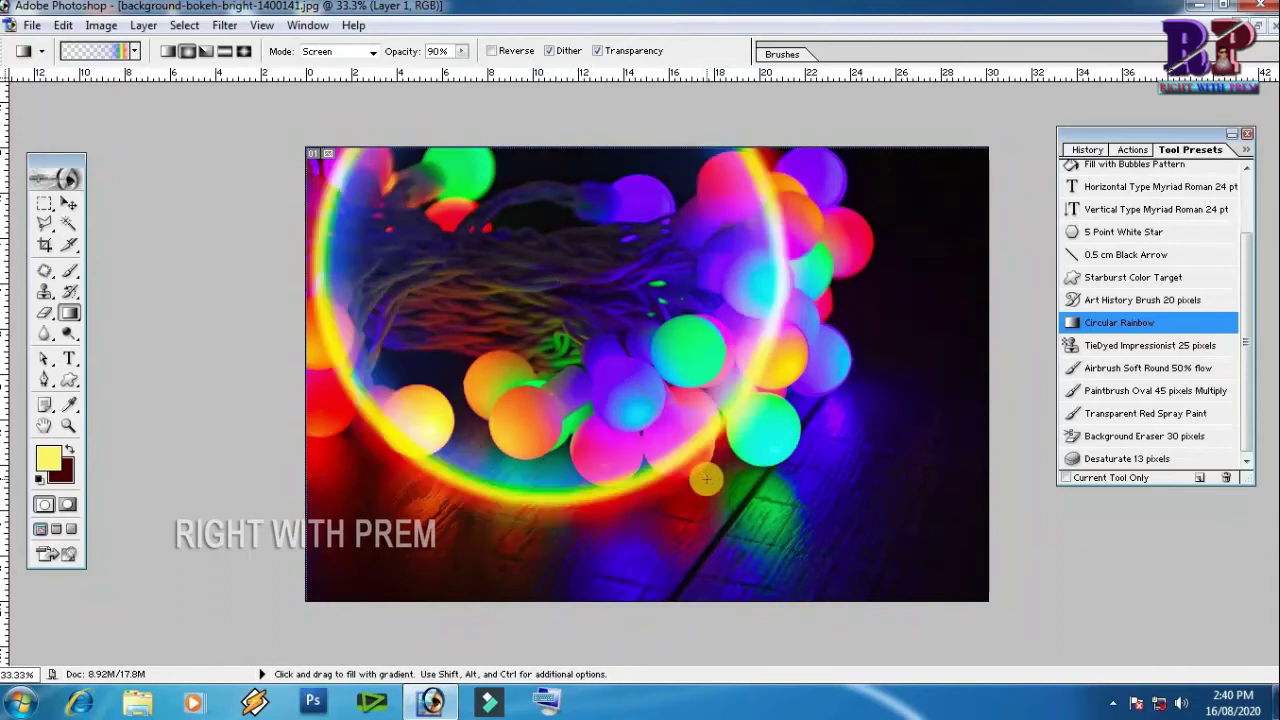
Step: Try moving the locked layer with the Move tool and dismiss the locked-layer errors
{"action": "key", "text": "v"}
{"action": "left_click", "coordinate": [377, 306]}
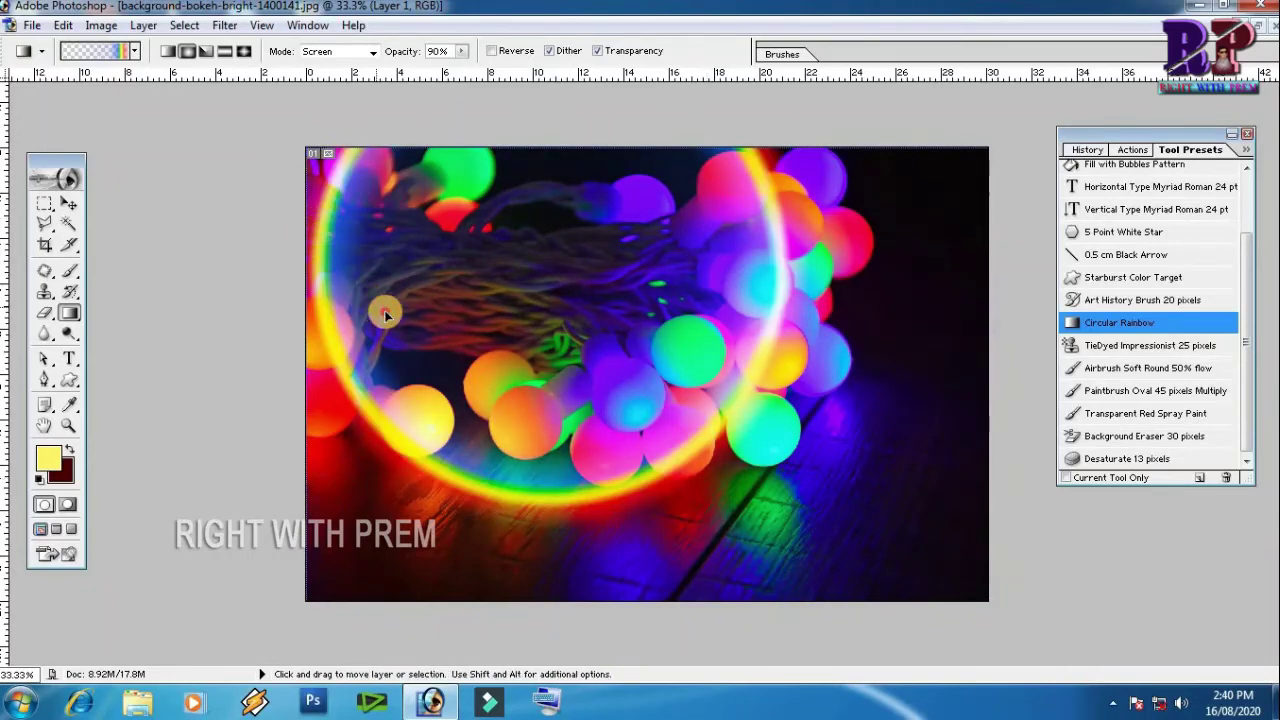
{"action": "left_click", "coordinate": [643, 274]}
{"action": "left_click", "coordinate": [68, 204]}
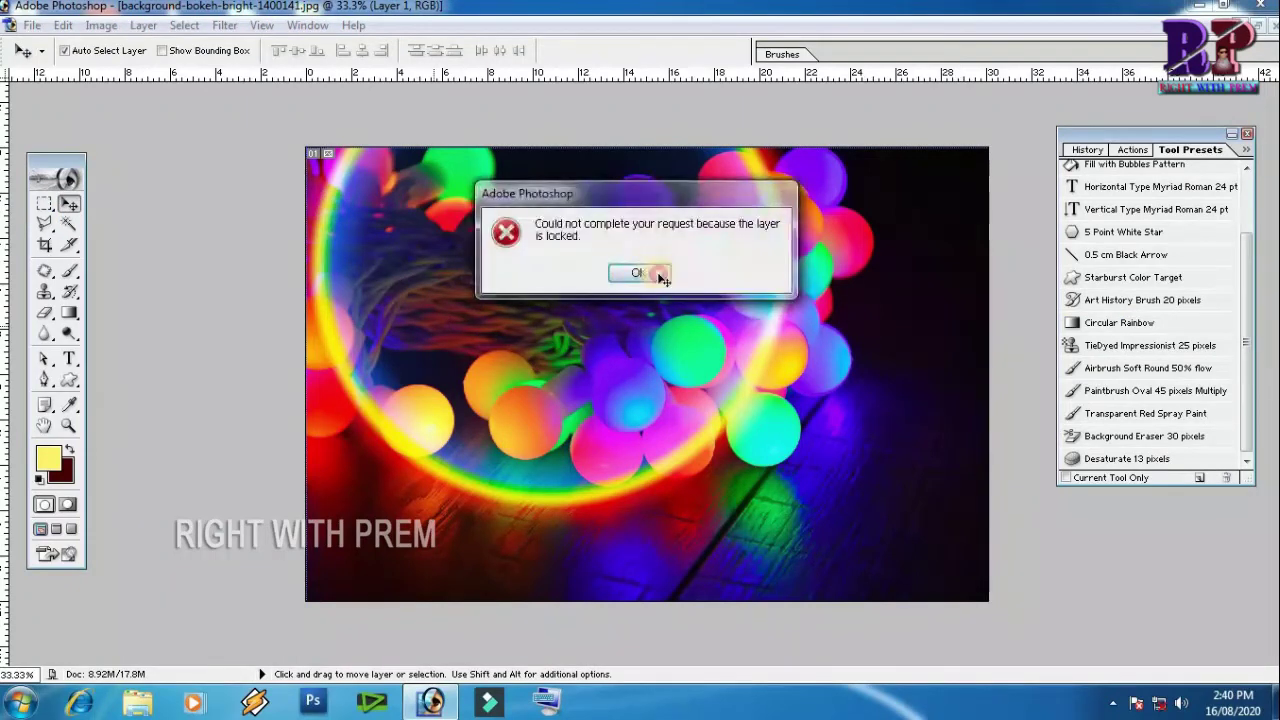
{"action": "left_click", "coordinate": [638, 270]}
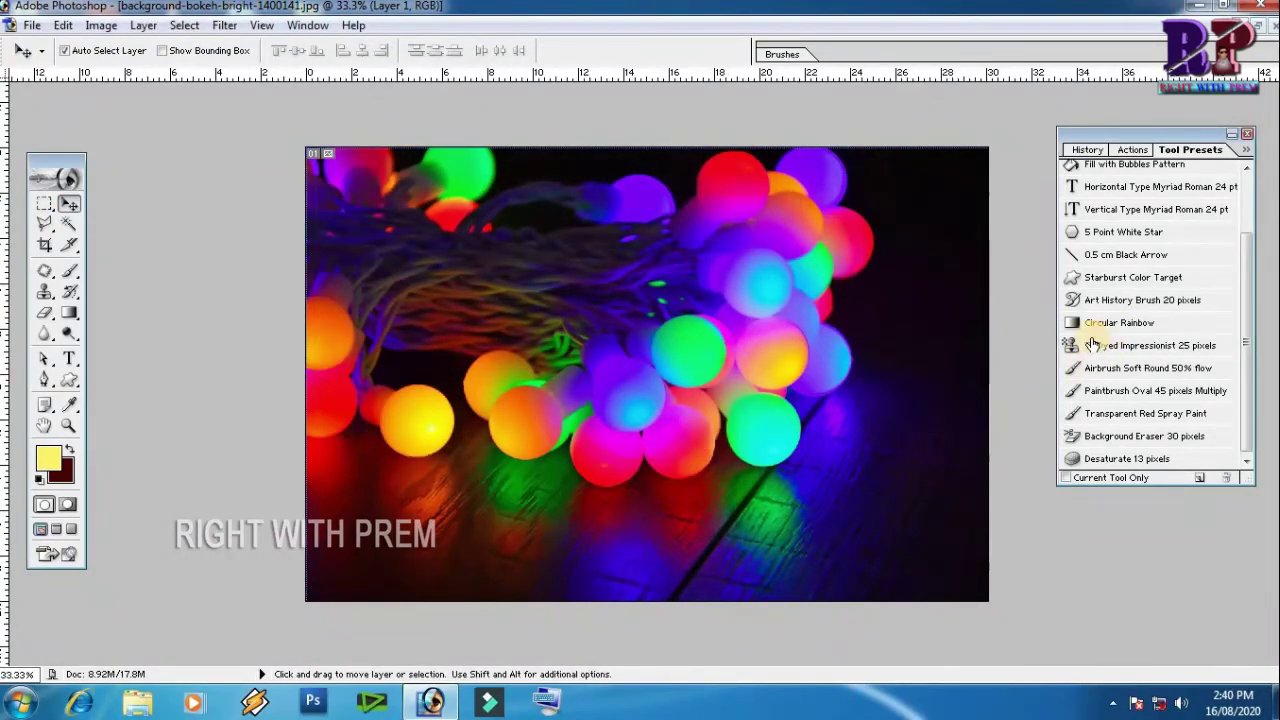
{"action": "left_click", "coordinate": [307, 25]}
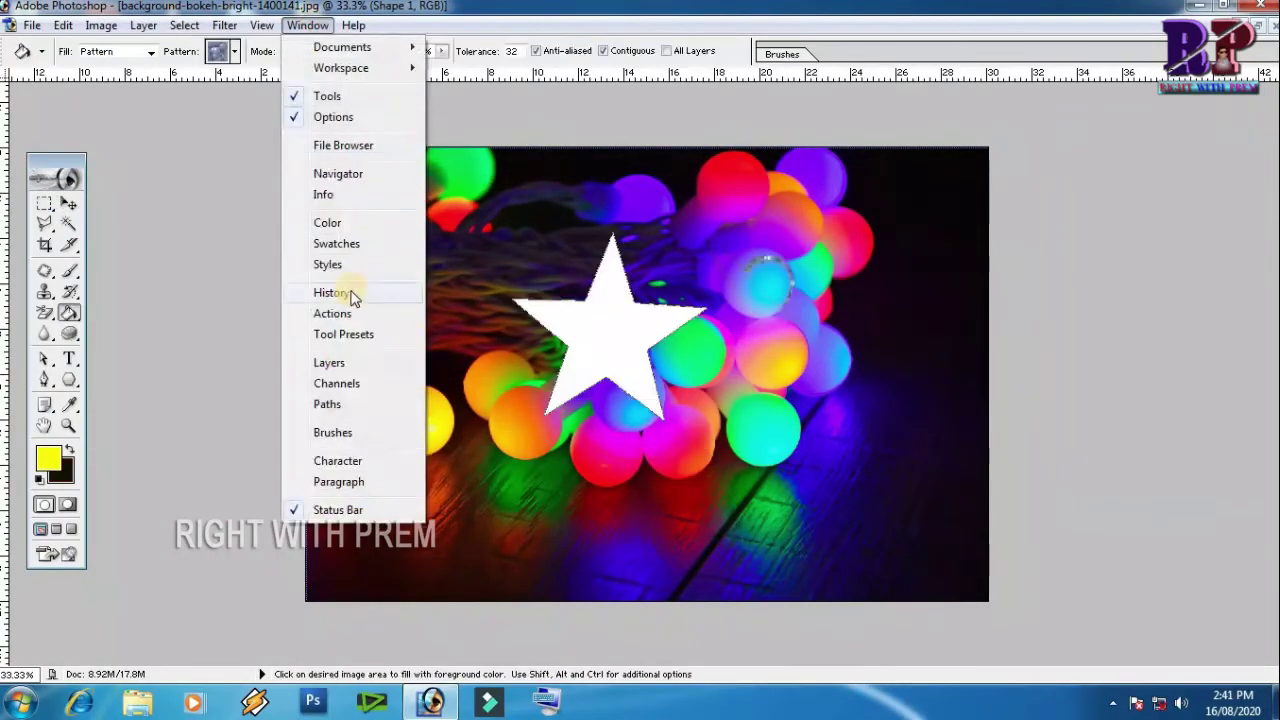
Step: Show the Layers palette, move it up beside the photo and make it taller
{"action": "left_click", "coordinate": [339, 365]}
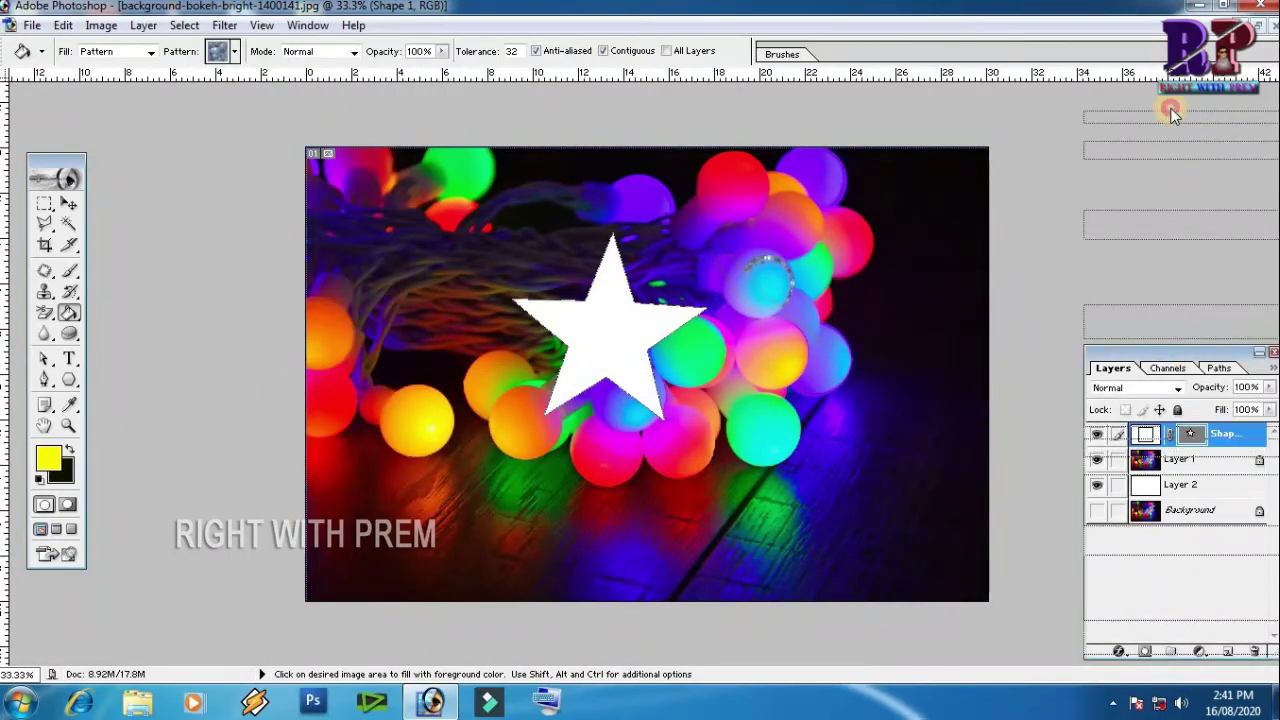
{"action": "left_click_drag", "start_coordinate": [1200, 352], "coordinate": [1200, 112]}
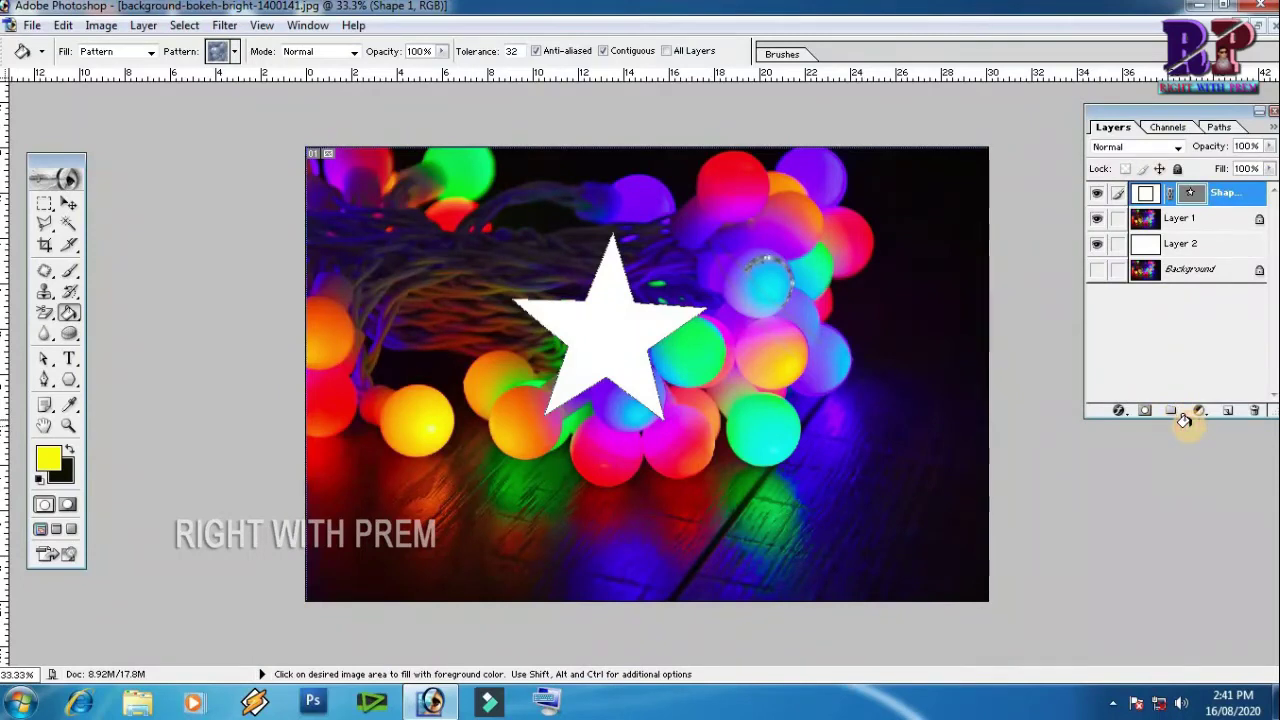
{"action": "left_click", "coordinate": [69, 203]}
{"action": "left_click_drag", "start_coordinate": [1183, 418], "coordinate": [1183, 522]}
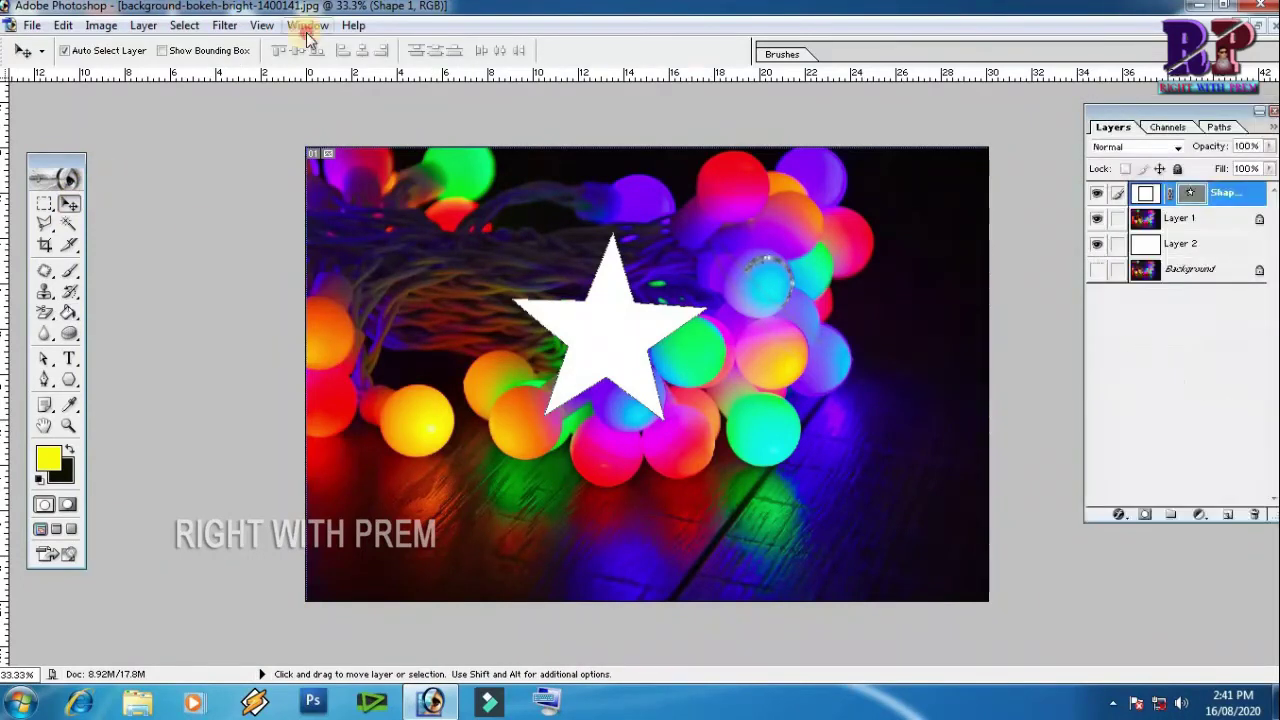
Step: Hide the Layers palette and show it again from the Window menu
{"action": "left_click", "coordinate": [307, 28]}
{"action": "left_click", "coordinate": [336, 364]}
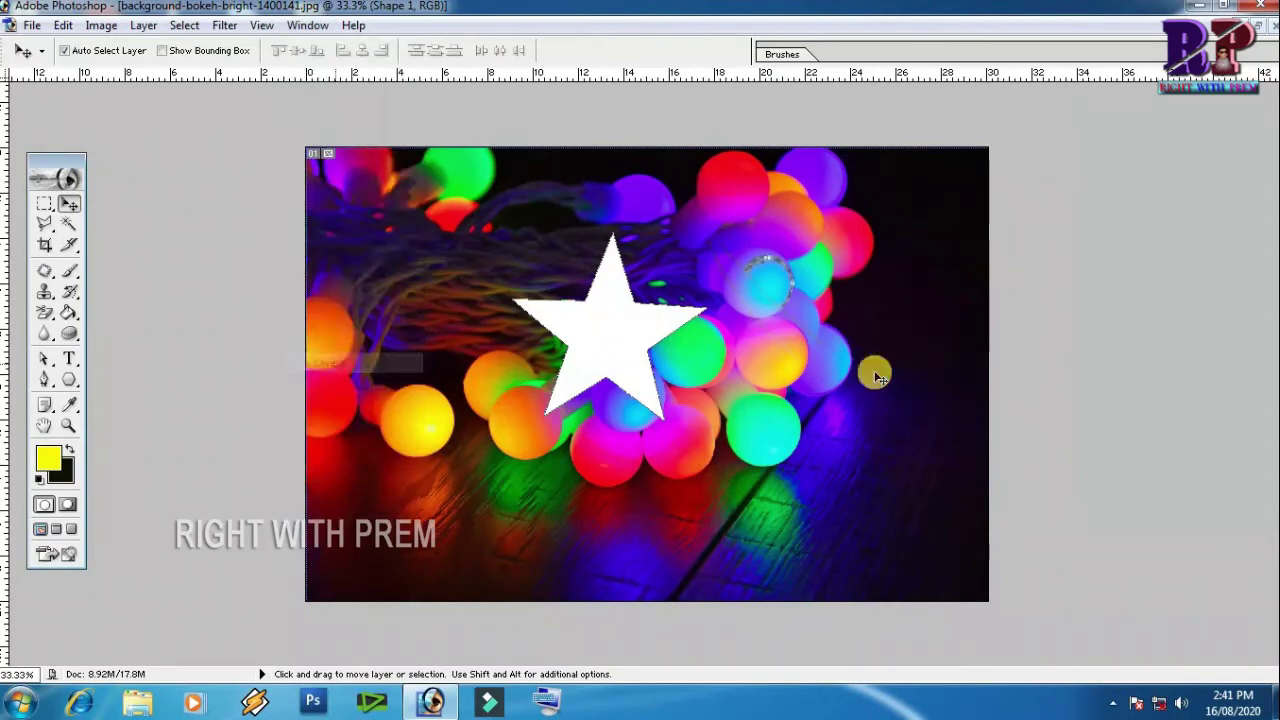
{"action": "left_click", "coordinate": [307, 26]}
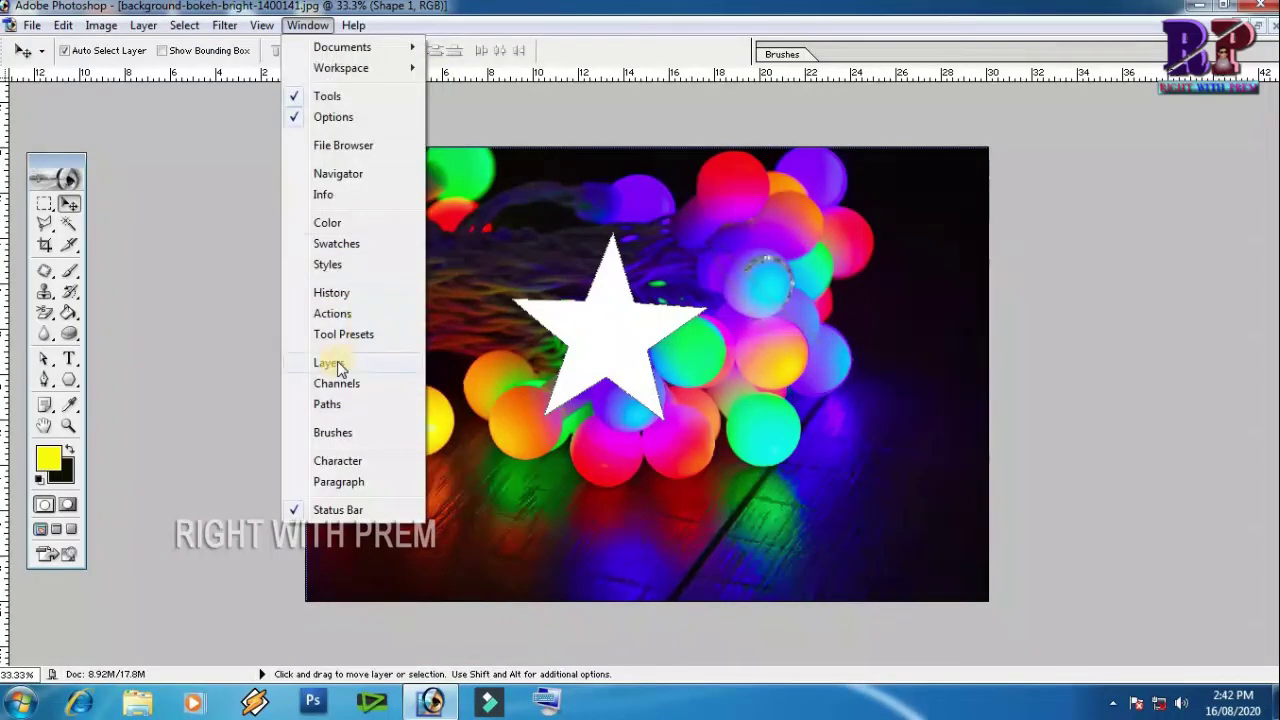
{"action": "left_click", "coordinate": [336, 364]}
{"action": "left_click", "coordinate": [307, 26]}
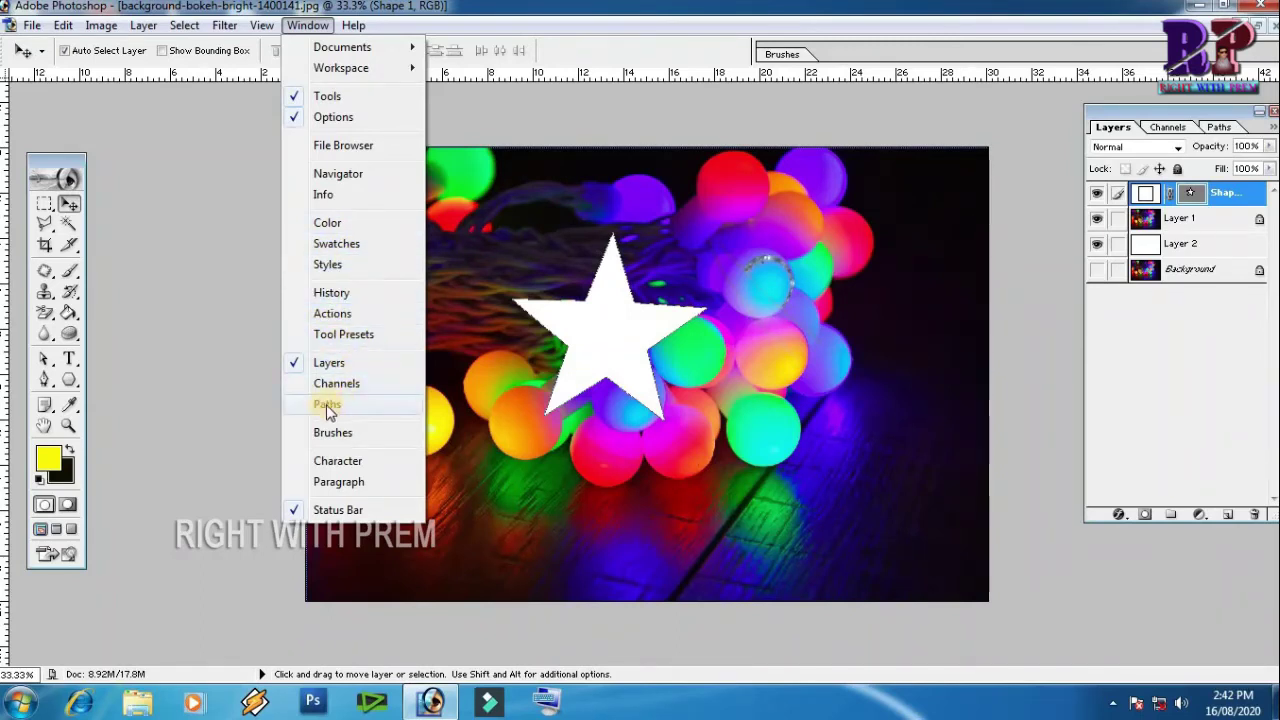
{"action": "left_click", "coordinate": [352, 511]}
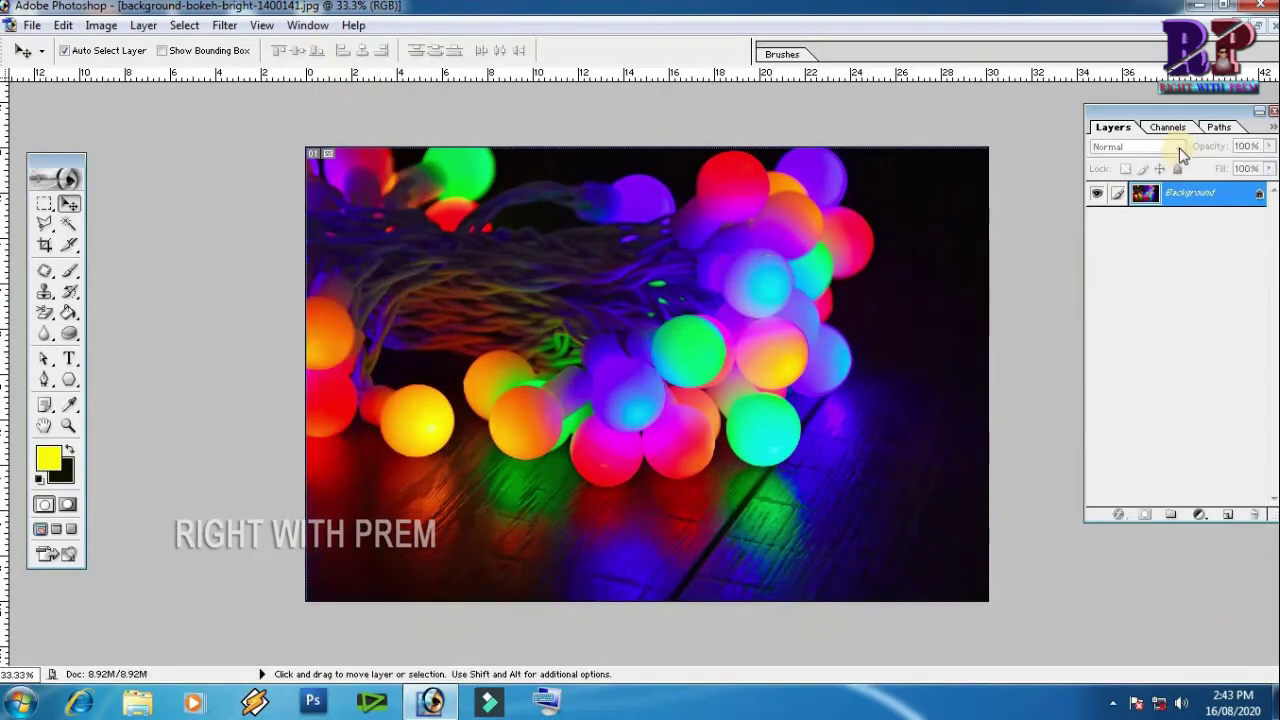
Step: View the Red, Green and Blue channels individually, returning to the RGB composite
{"action": "left_click", "coordinate": [1166, 127]}
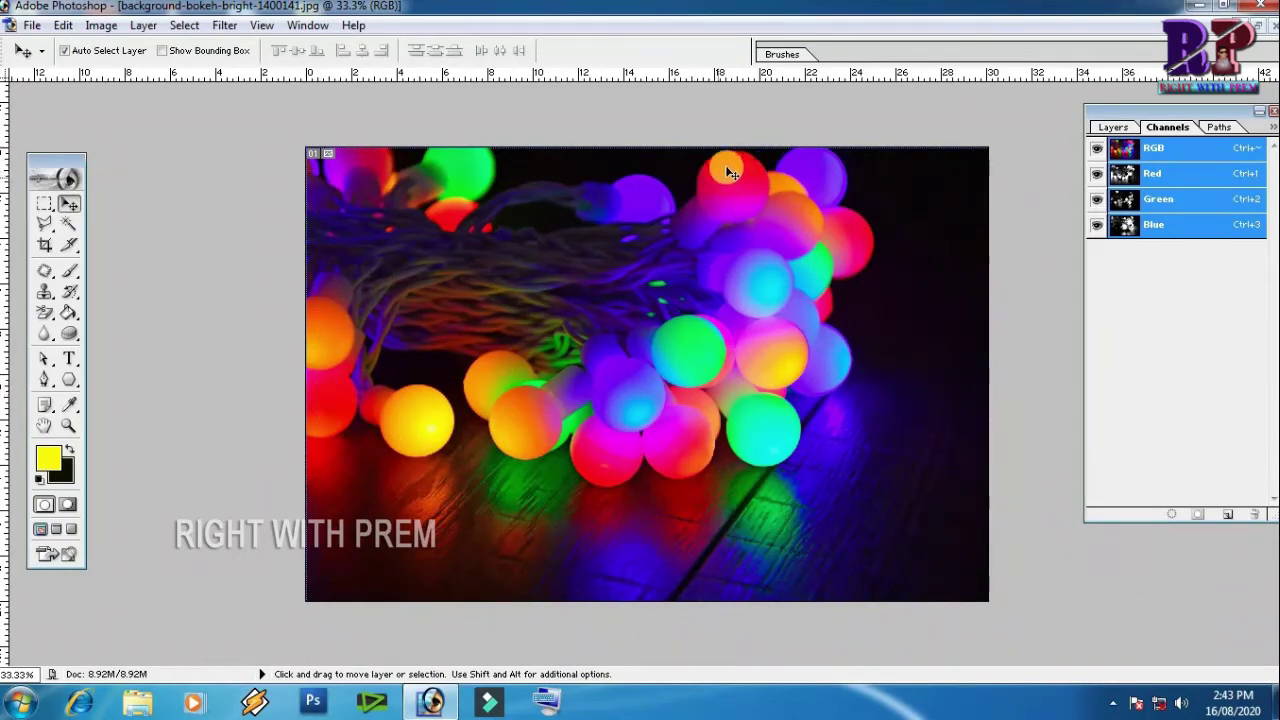
{"action": "left_click", "coordinate": [1180, 172]}
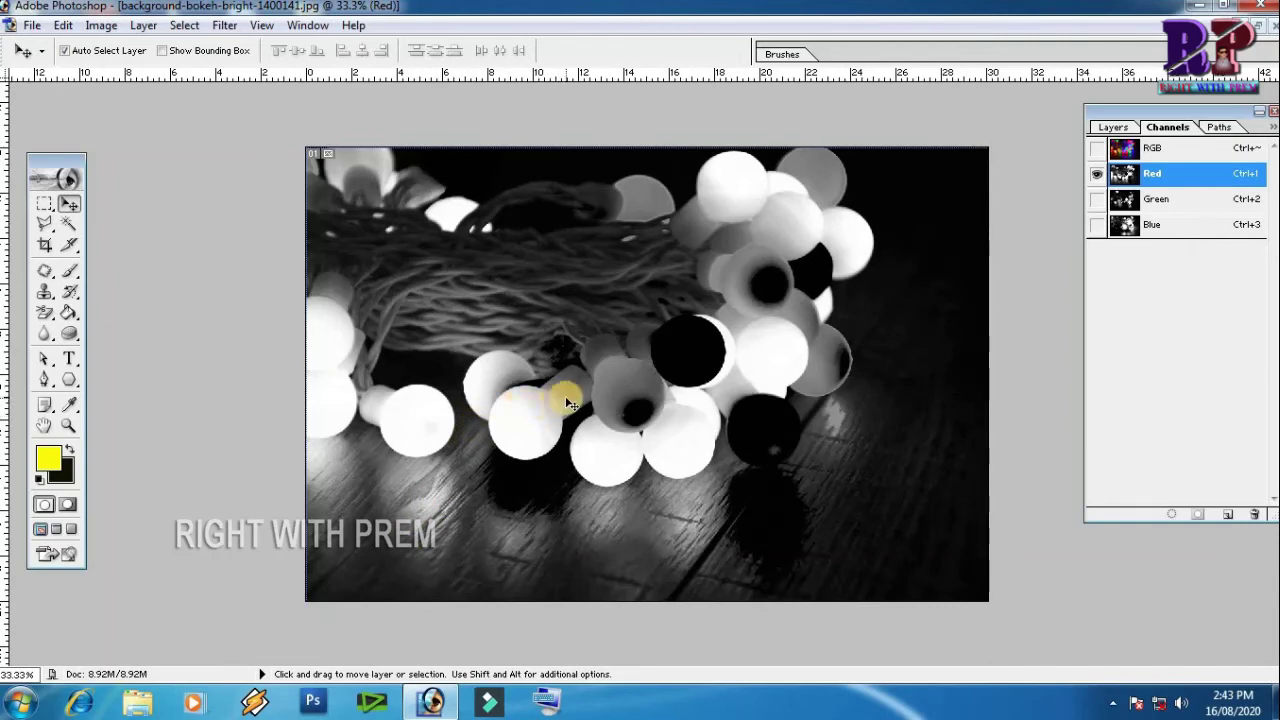
{"action": "left_click", "coordinate": [1165, 205]}
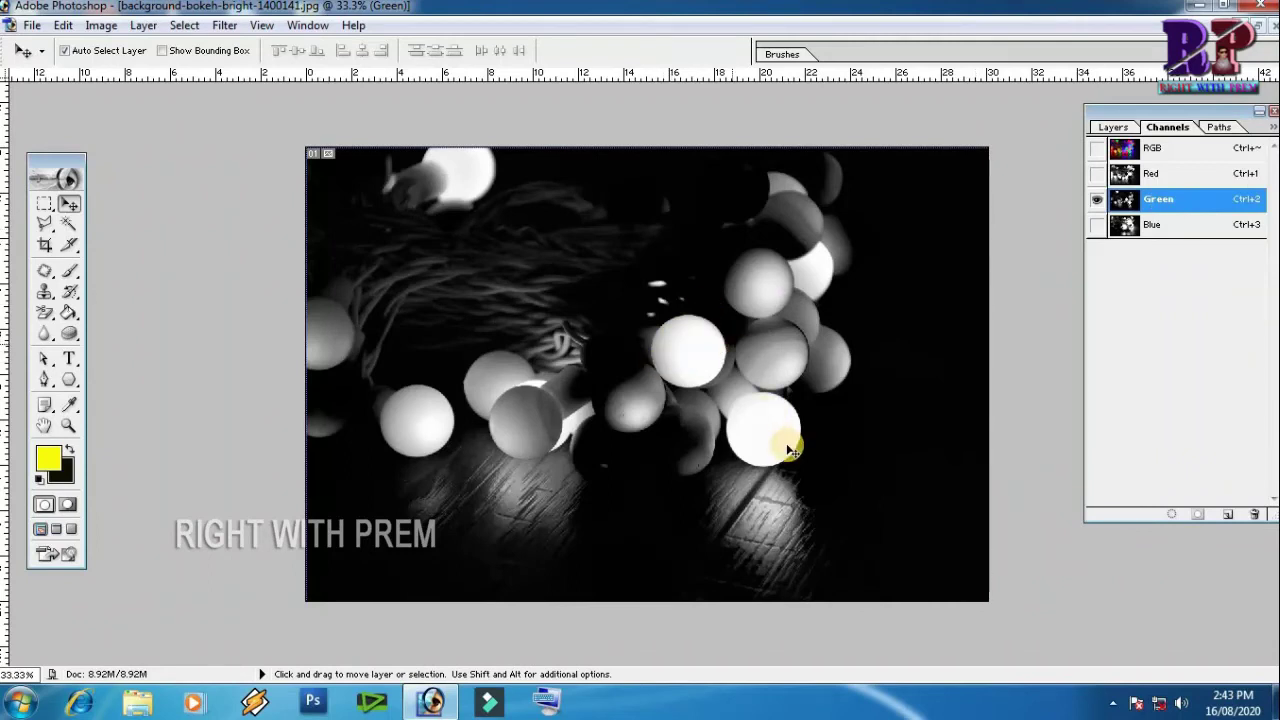
{"action": "left_click", "coordinate": [1155, 150]}
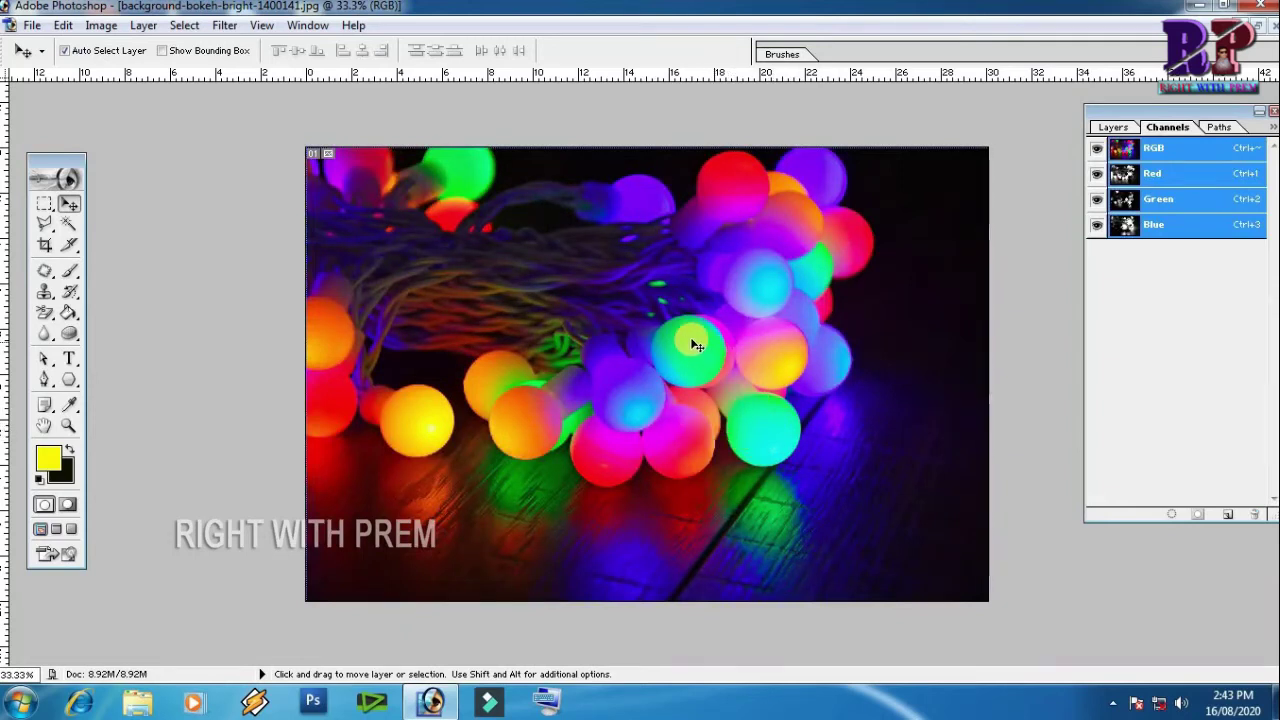
{"action": "left_click", "coordinate": [1176, 201]}
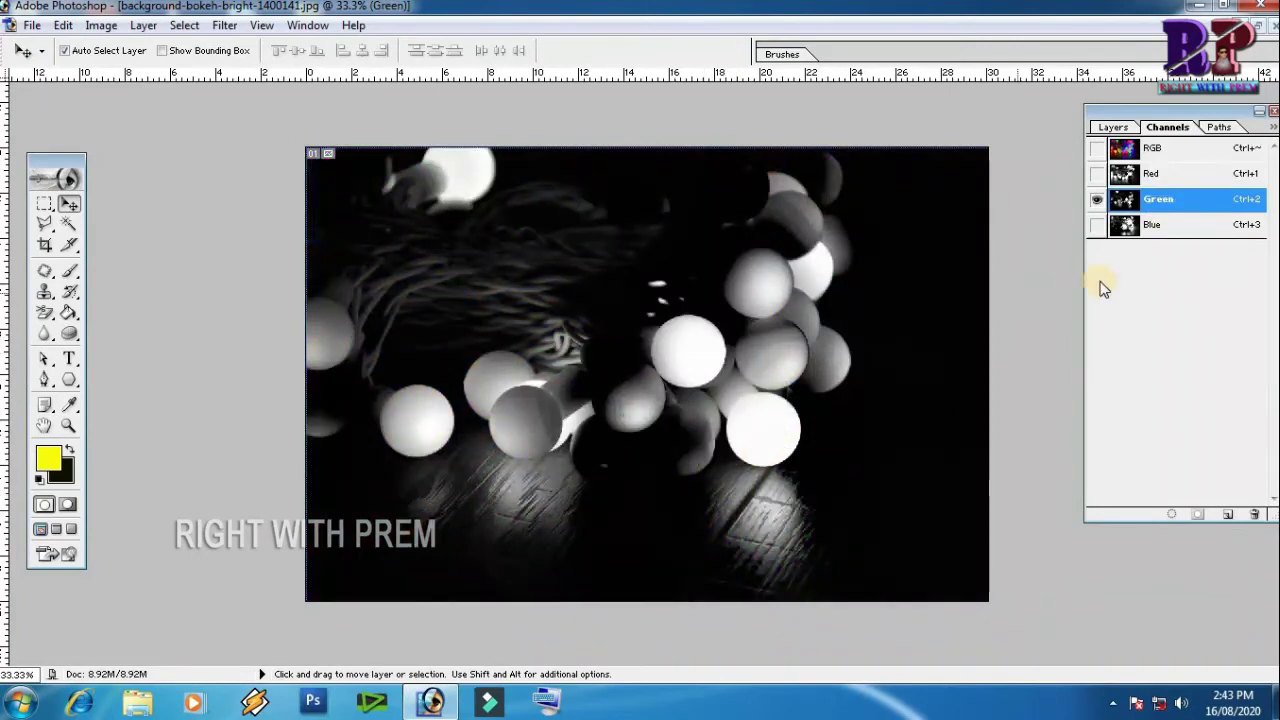
{"action": "left_click", "coordinate": [1160, 225]}
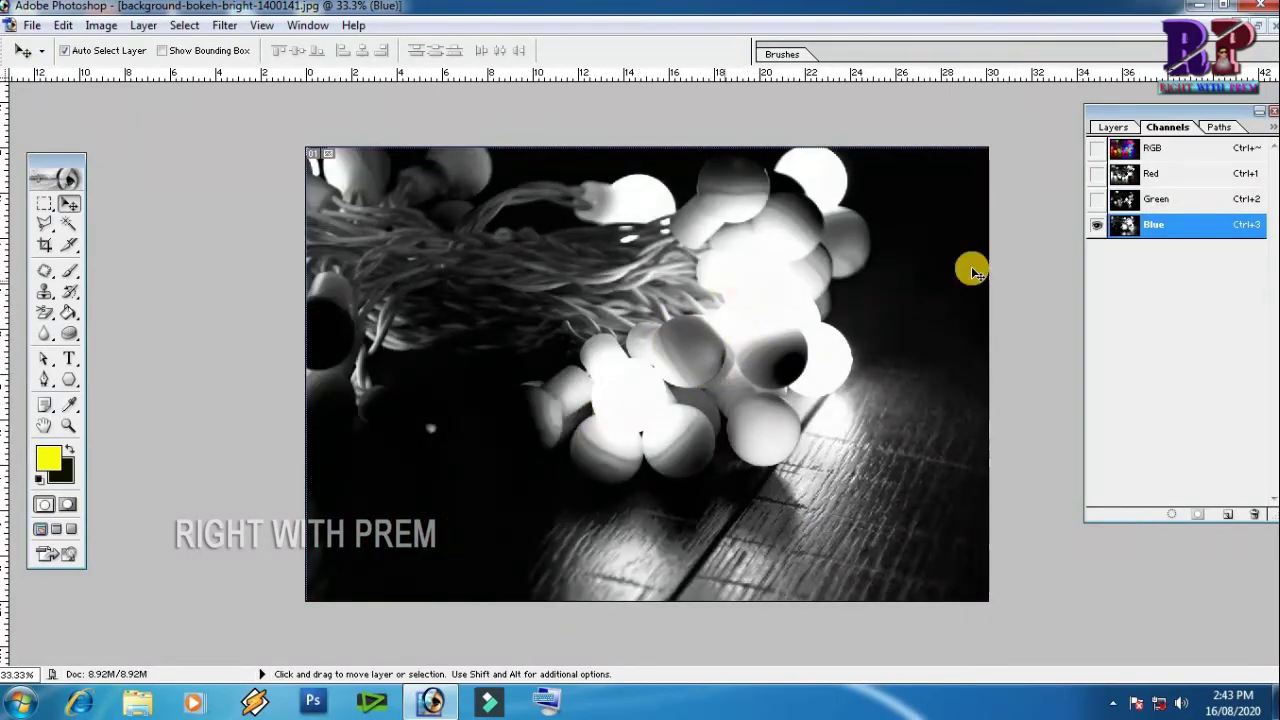
{"action": "left_click", "coordinate": [1157, 150]}
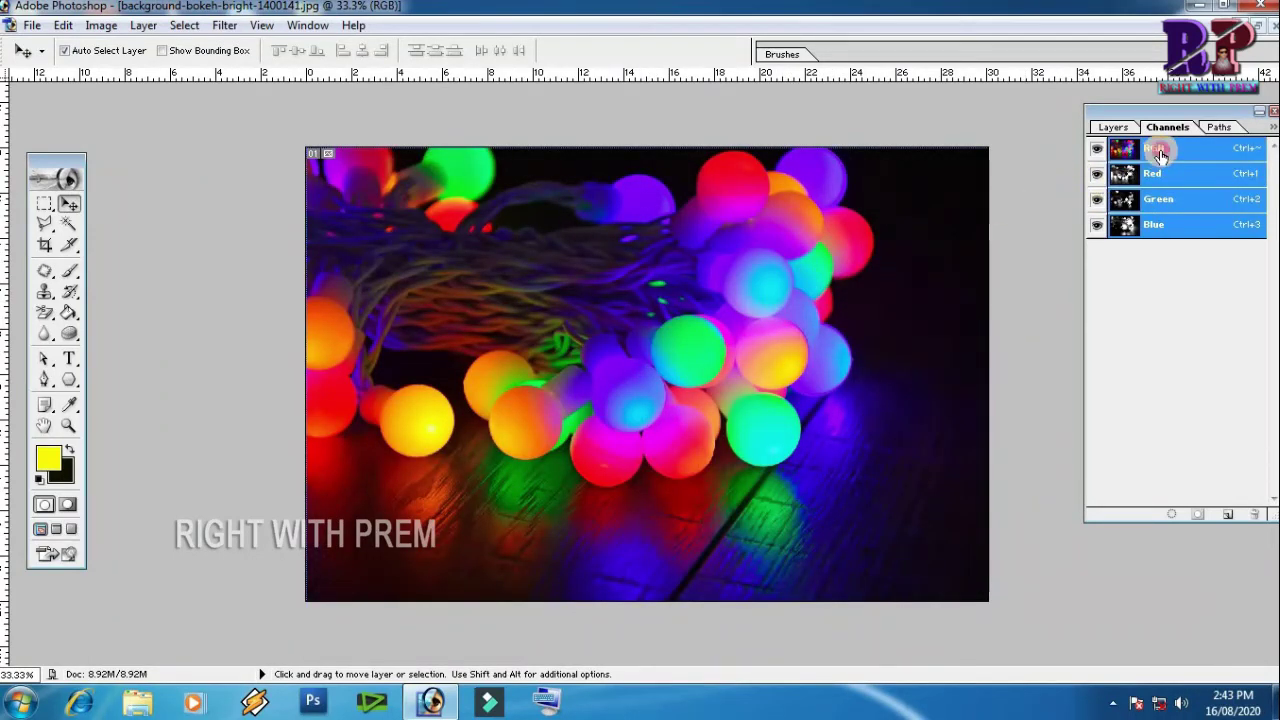
Step: Step through the Blue, Green and Red channels again, then show the empty Paths list
{"action": "left_click", "coordinate": [1157, 226]}
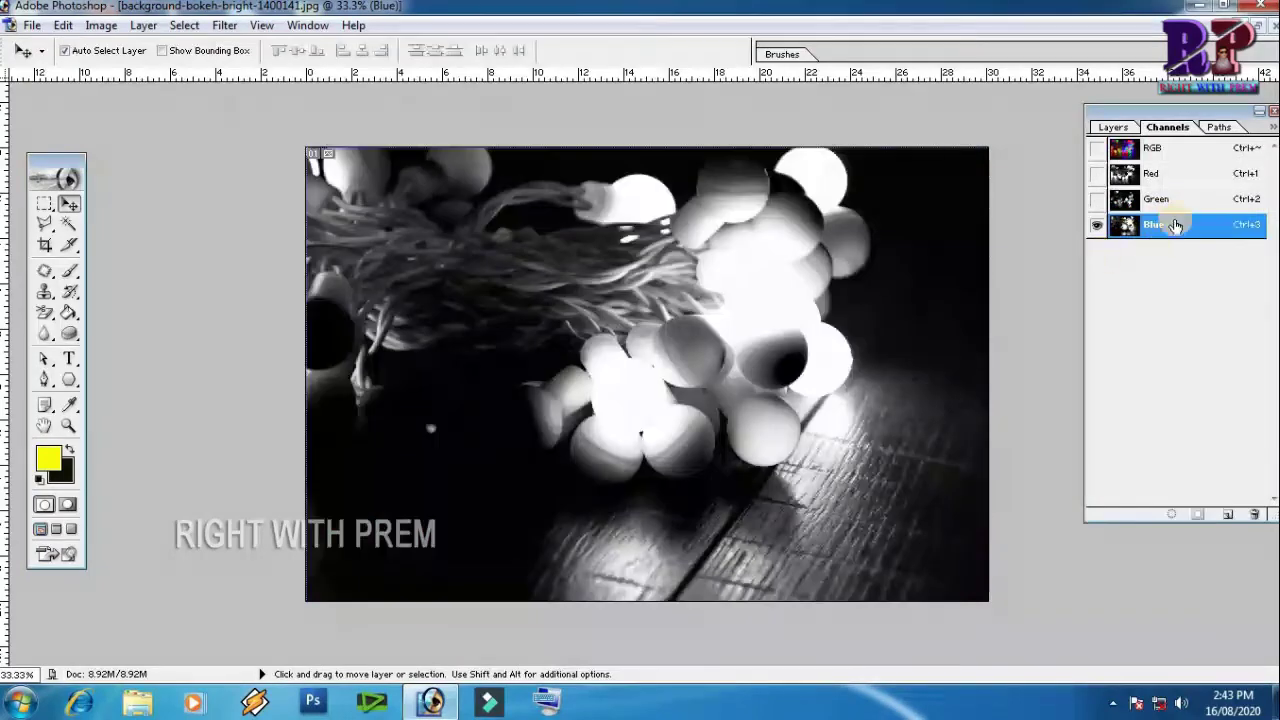
{"action": "left_click", "coordinate": [1170, 199]}
{"action": "left_click", "coordinate": [1168, 174]}
{"action": "left_click", "coordinate": [1175, 150]}
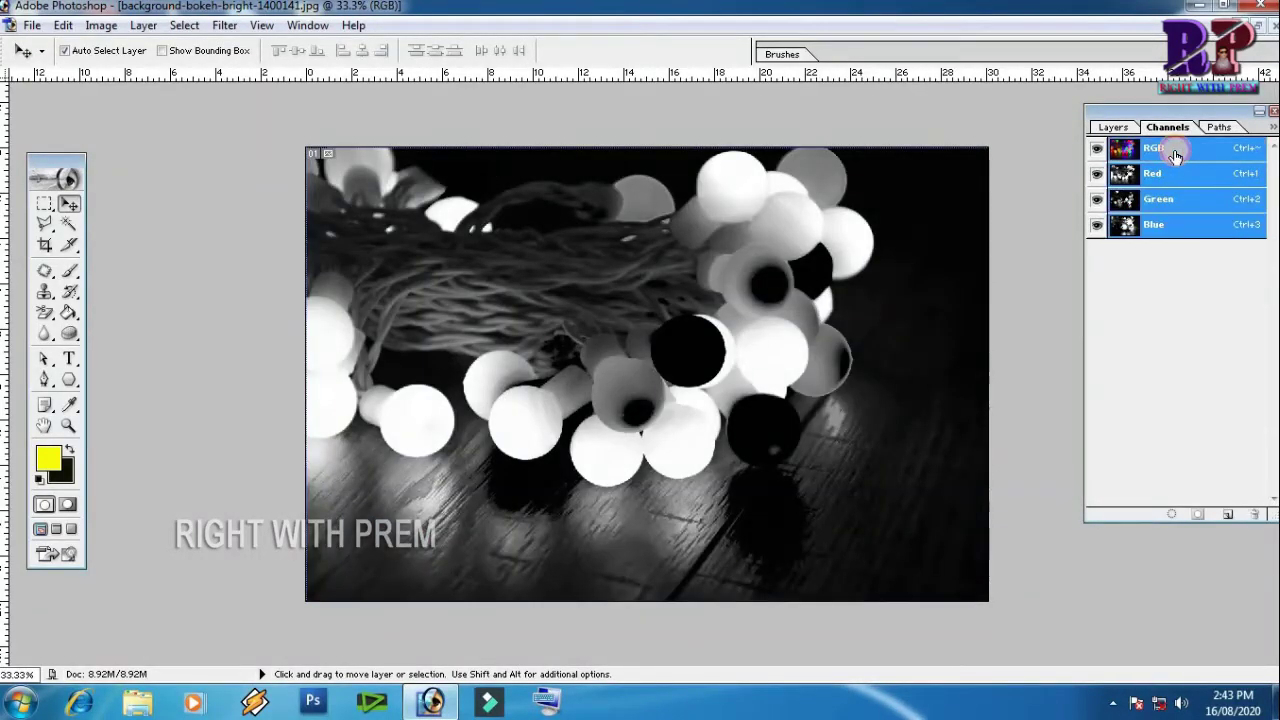
{"action": "left_click", "coordinate": [1220, 128]}
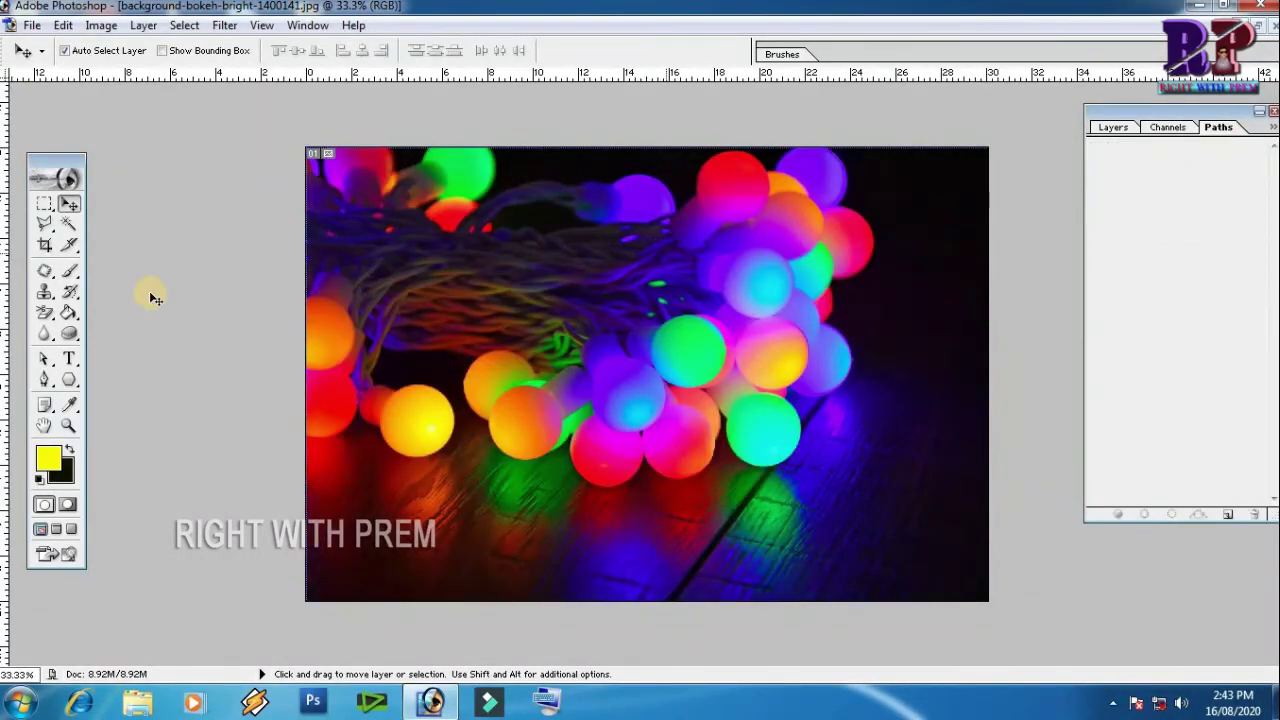
Step: Draw a closed four-corner shape over the lights with the Pen tool
{"action": "left_click", "coordinate": [45, 384]}
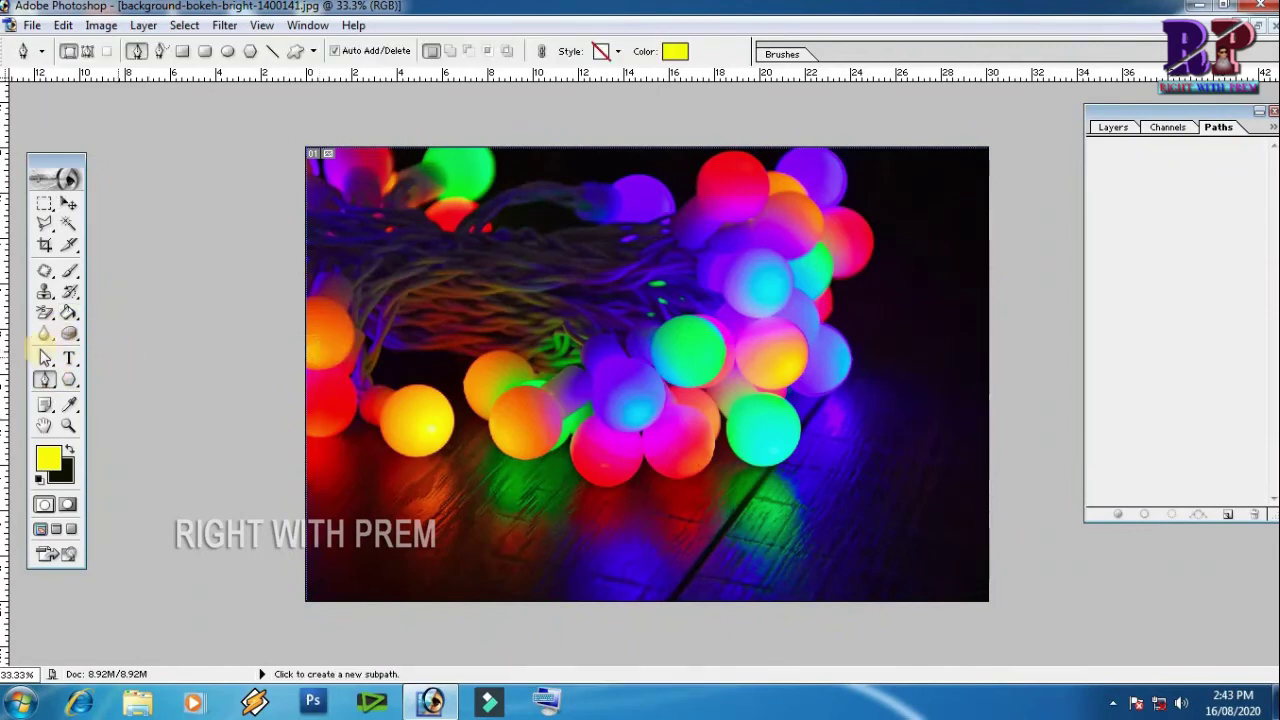
{"action": "left_click_drag", "start_coordinate": [413, 452], "coordinate": [421, 433]}
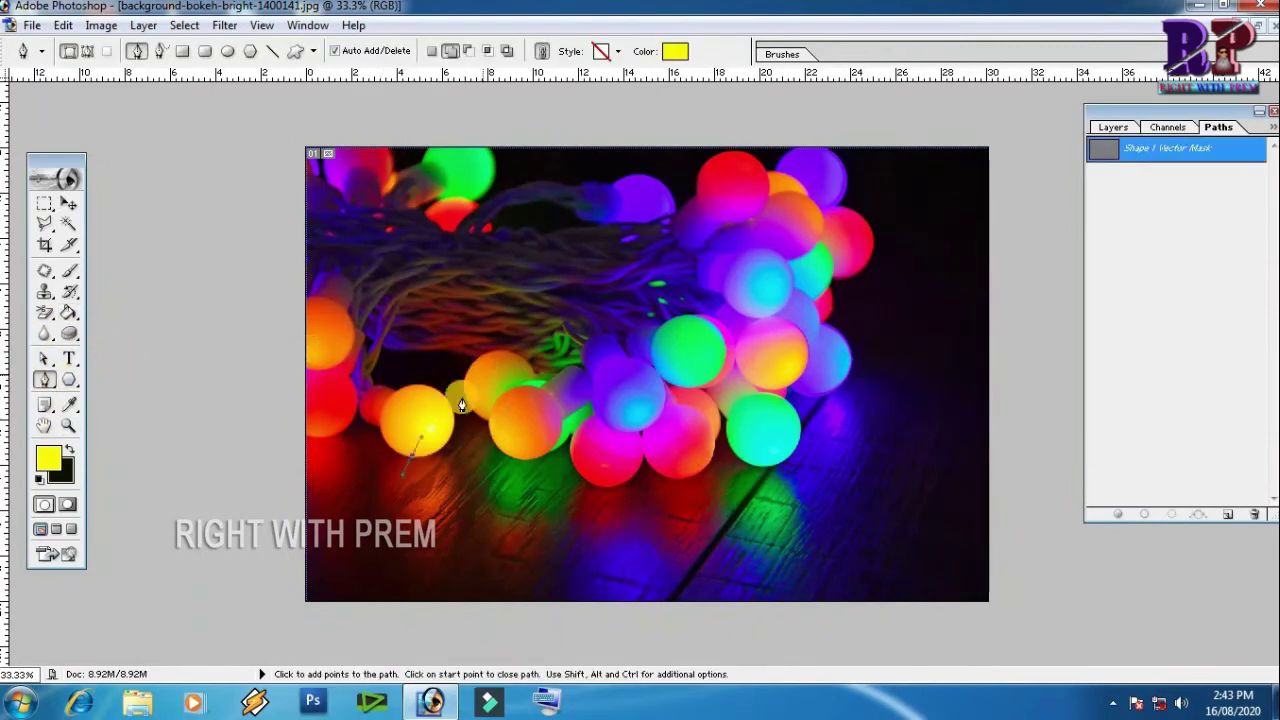
{"action": "left_click", "coordinate": [555, 404]}
{"action": "left_click", "coordinate": [634, 490]}
{"action": "left_click", "coordinate": [517, 535]}
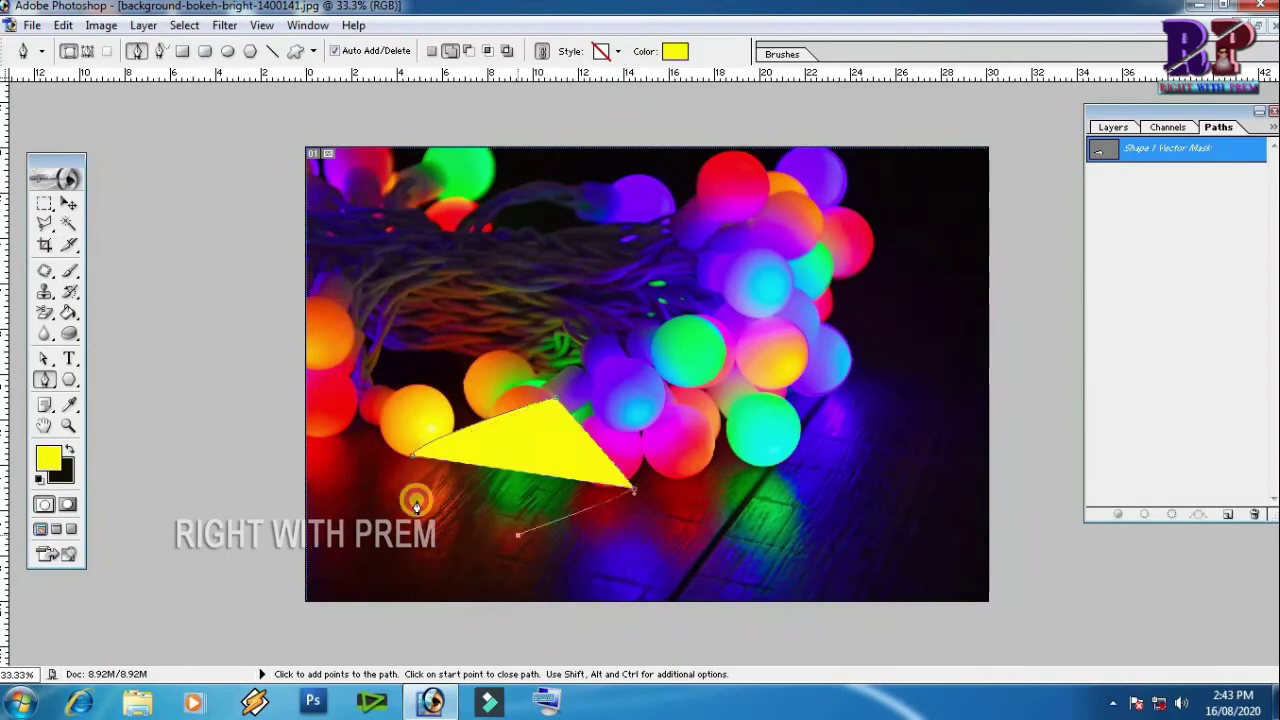
{"action": "left_click", "coordinate": [413, 452]}
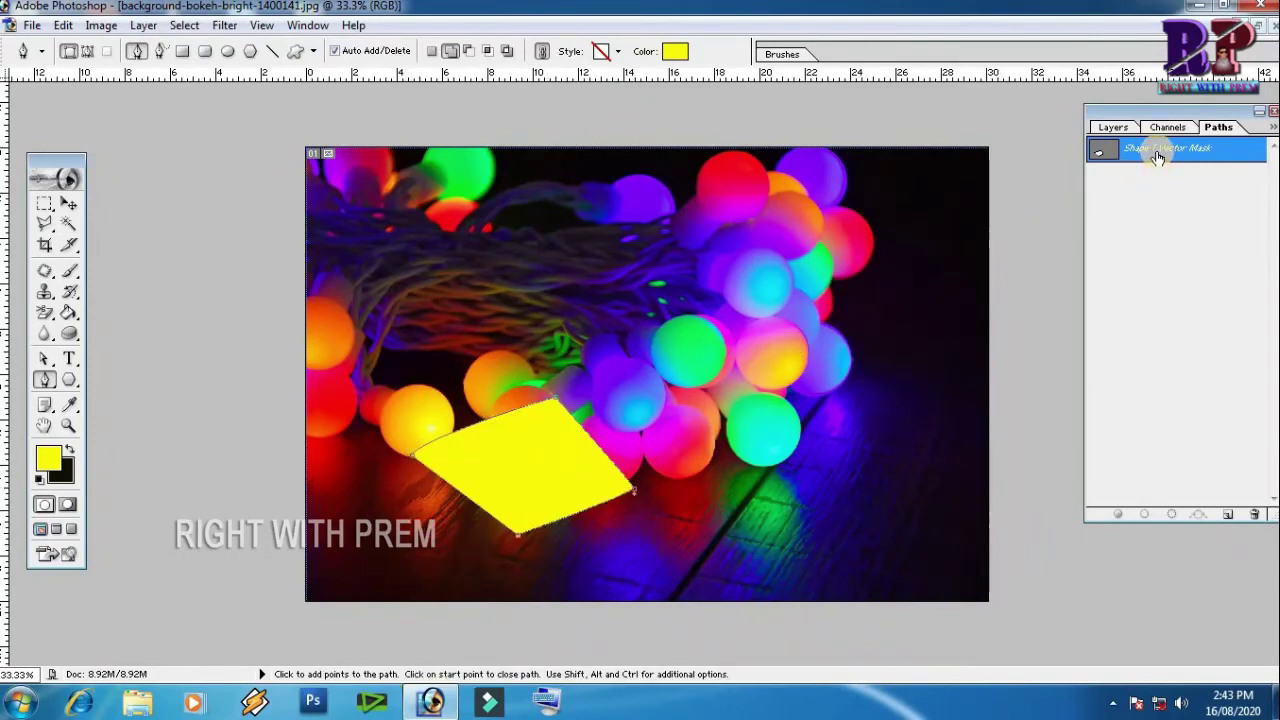
Step: Discard the Shape 1 vector mask, show the Brushes palette, and select the Brush tool
{"action": "left_click", "coordinate": [1183, 264]}
{"action": "left_click", "coordinate": [1160, 150]}
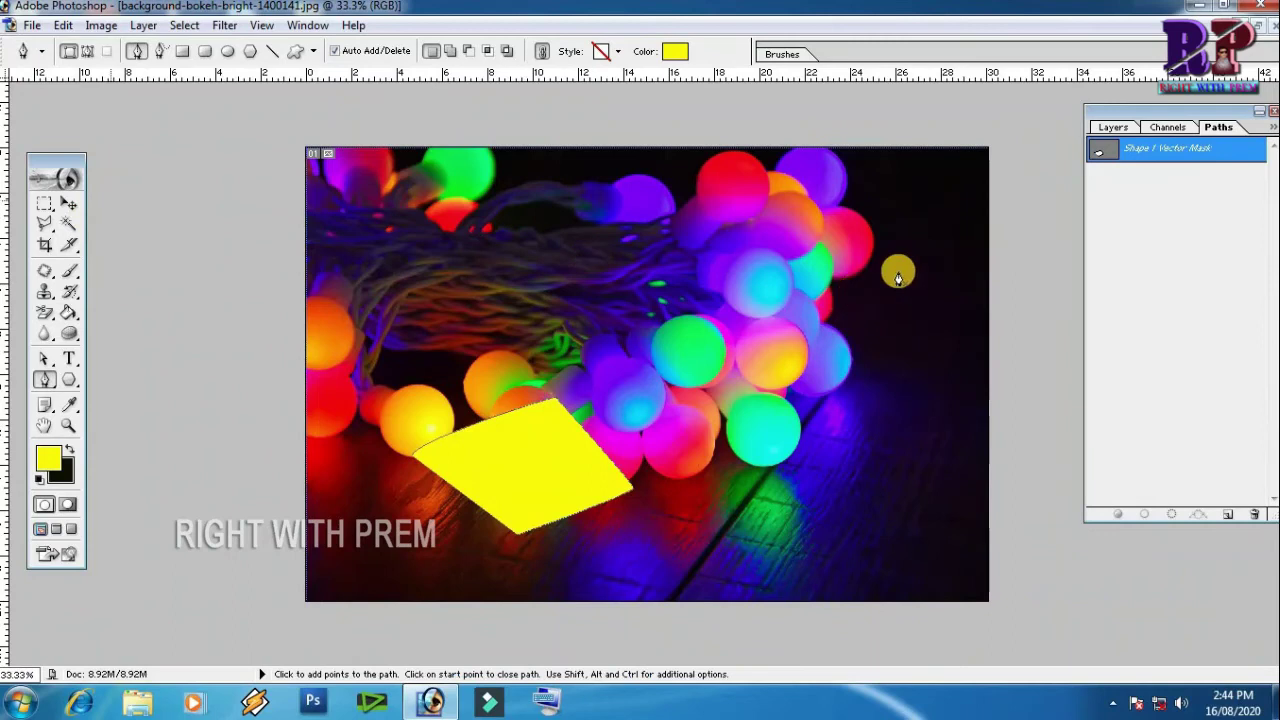
{"action": "left_click", "coordinate": [307, 25]}
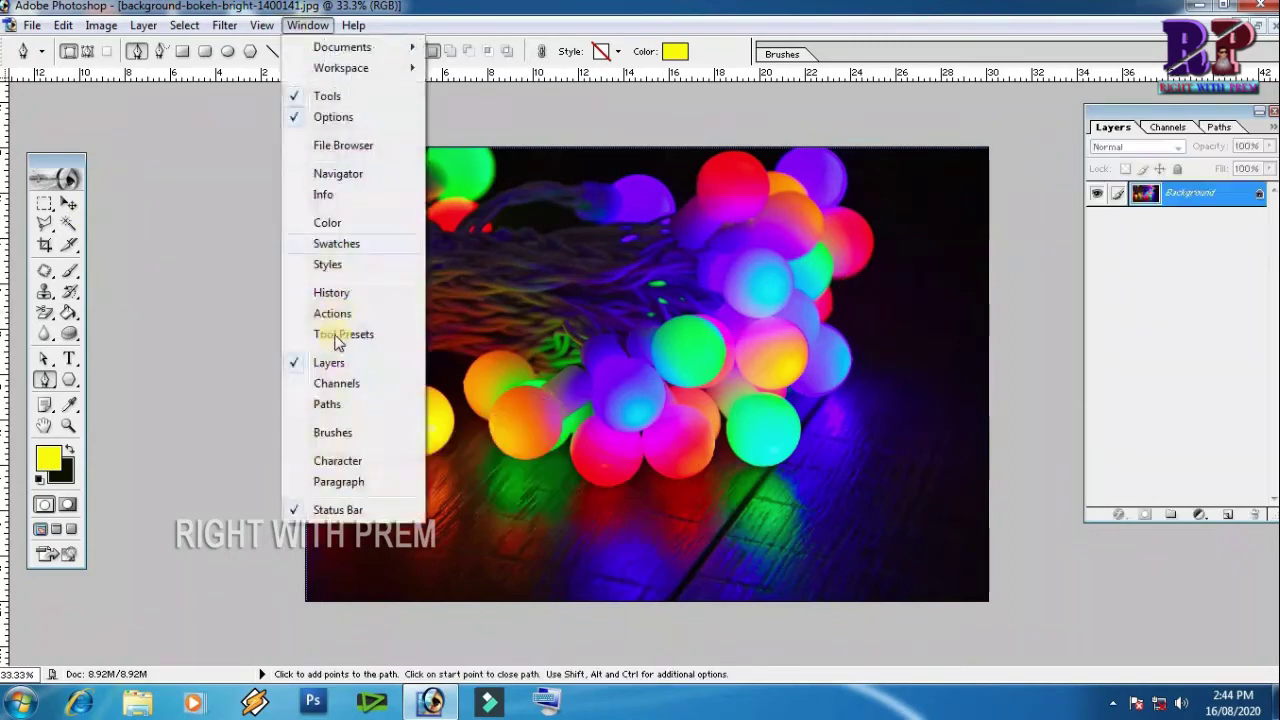
{"action": "left_click", "coordinate": [335, 438]}
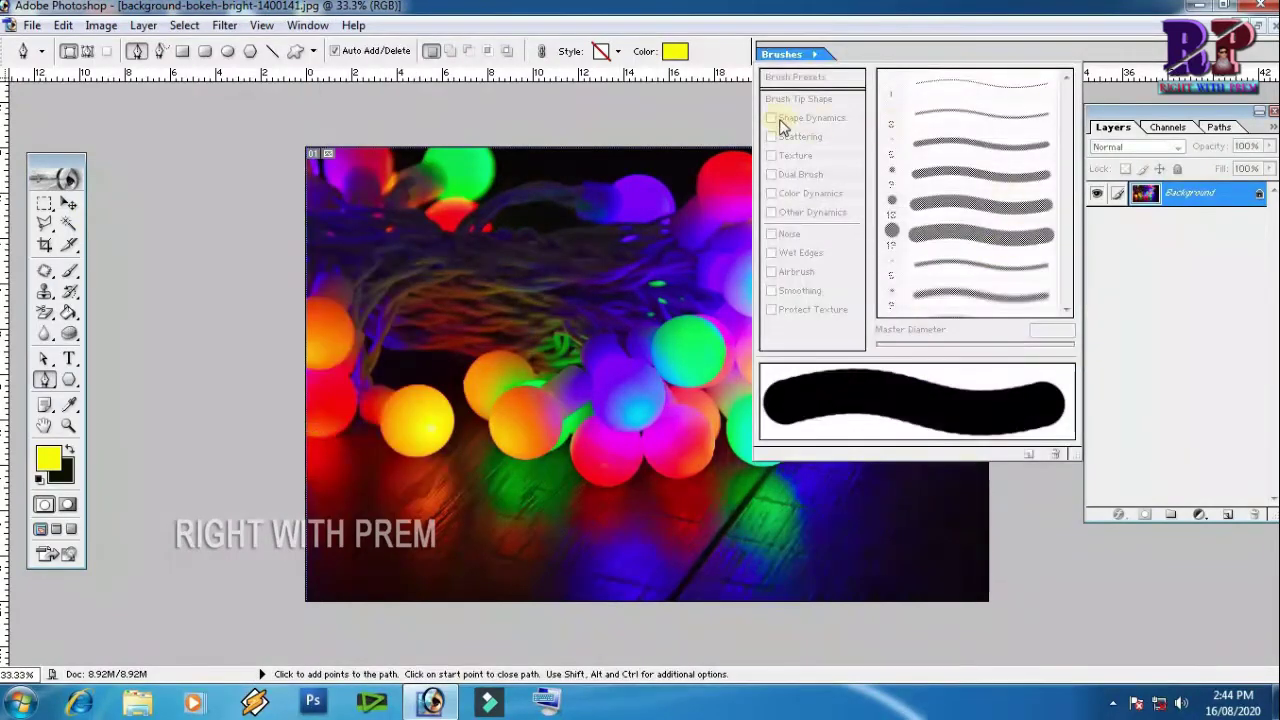
{"action": "left_click", "coordinate": [70, 272]}
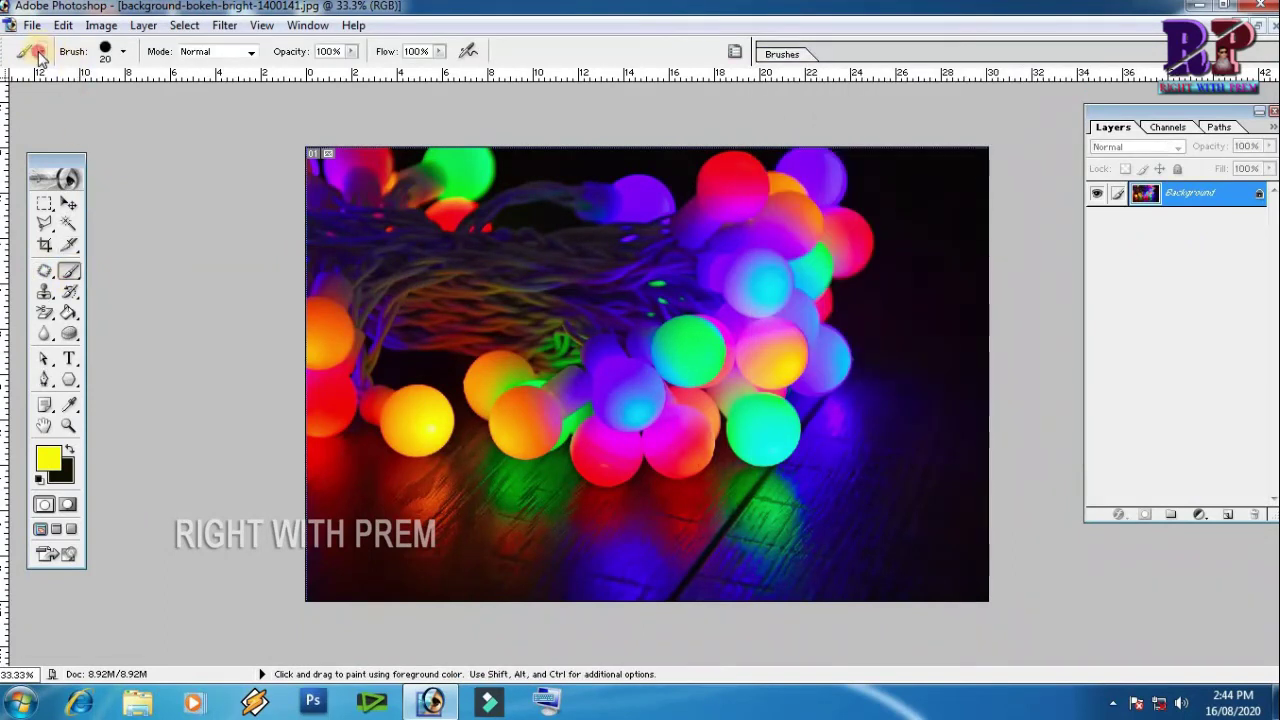
Step: Browse and enlarge the Tool Preset list, view its options menu, then show the Window menu
{"action": "left_click", "coordinate": [41, 51]}
{"action": "scroll", "coordinate": [205, 115], "scroll_direction": "up", "scroll_amount": 3}
{"action": "scroll", "coordinate": [205, 115], "scroll_direction": "down", "scroll_amount": 5}
{"action": "mouse_move", "coordinate": [250, 227]}
{"action": "left_mouse_down"}
{"action": "mouse_move", "coordinate": [292, 473]}
{"action": "mouse_move", "coordinate": [277, 240]}
{"action": "left_mouse_up"}
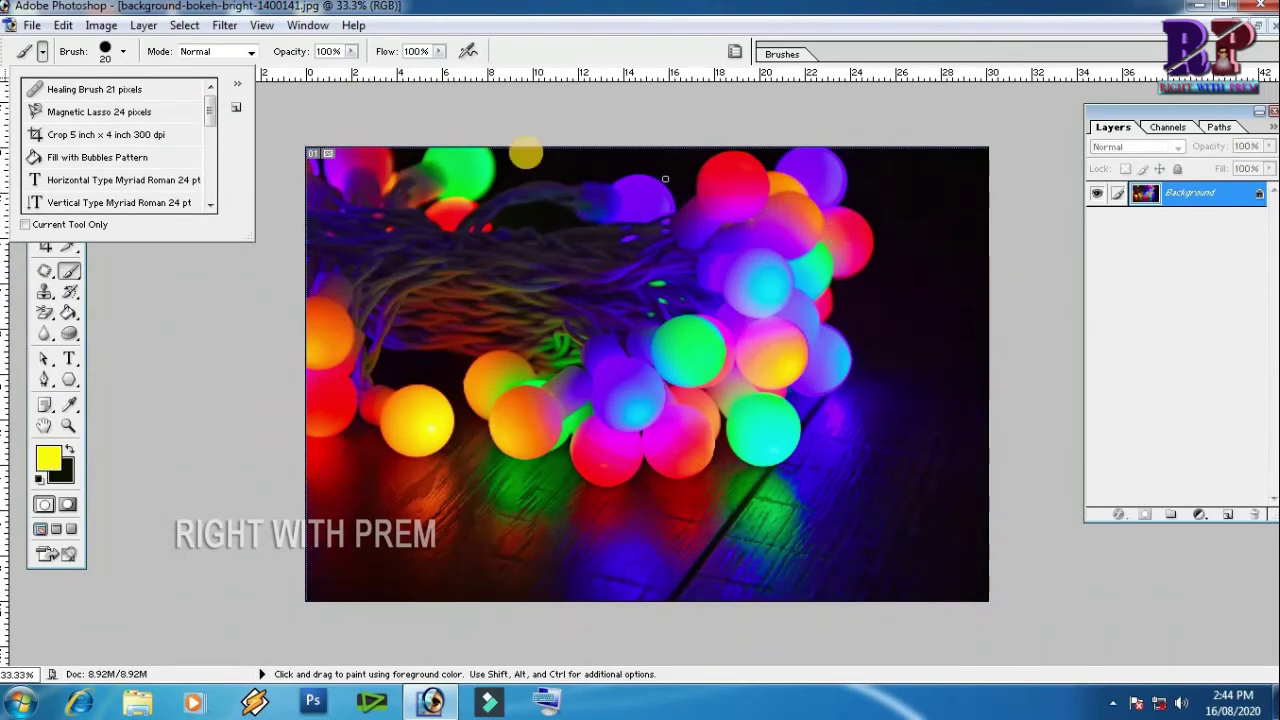
{"action": "left_click", "coordinate": [236, 90]}
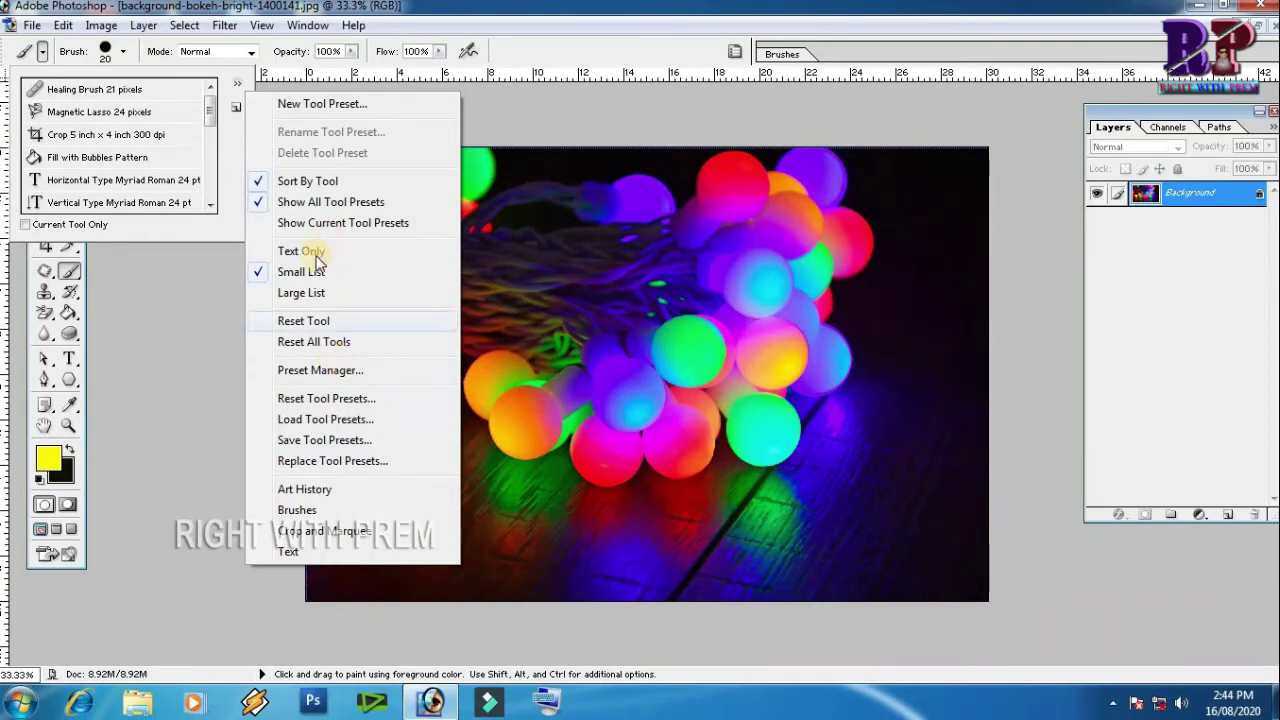
{"action": "left_click", "coordinate": [596, 95]}
{"action": "left_click", "coordinate": [307, 25]}
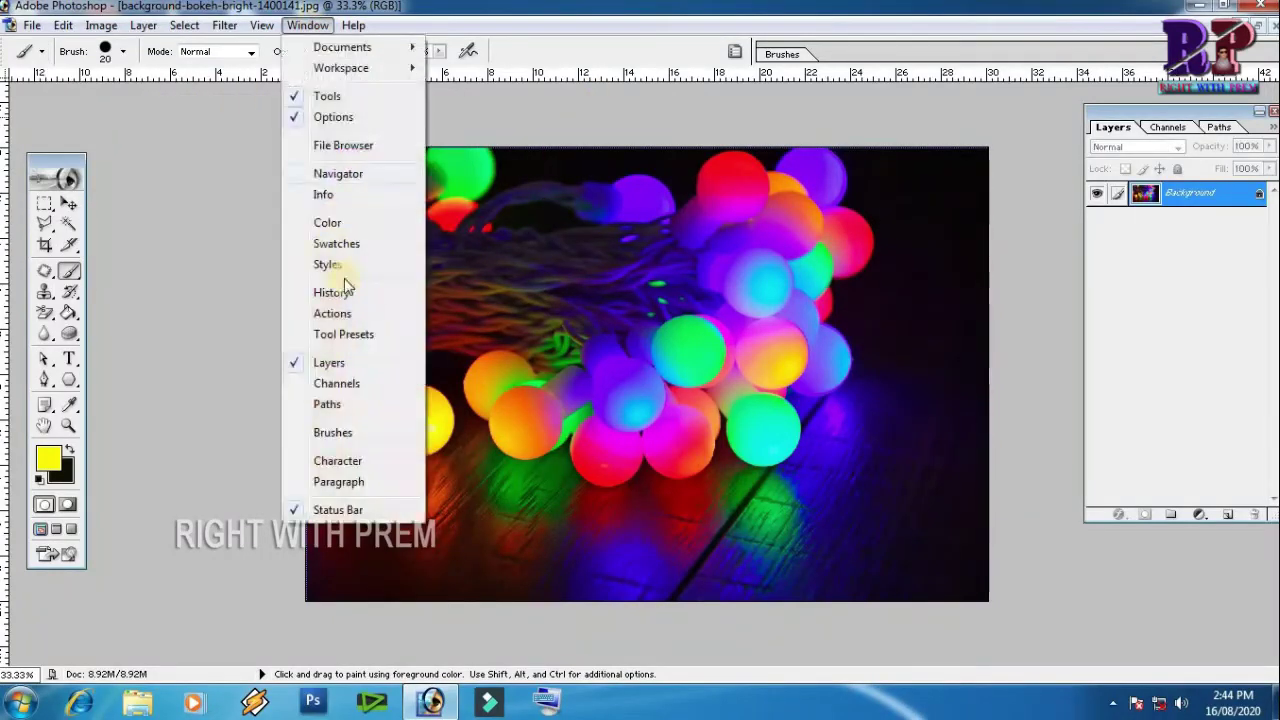
Step: Show the Character palette, keeping anti-aliasing at None
{"action": "left_click", "coordinate": [338, 461]}
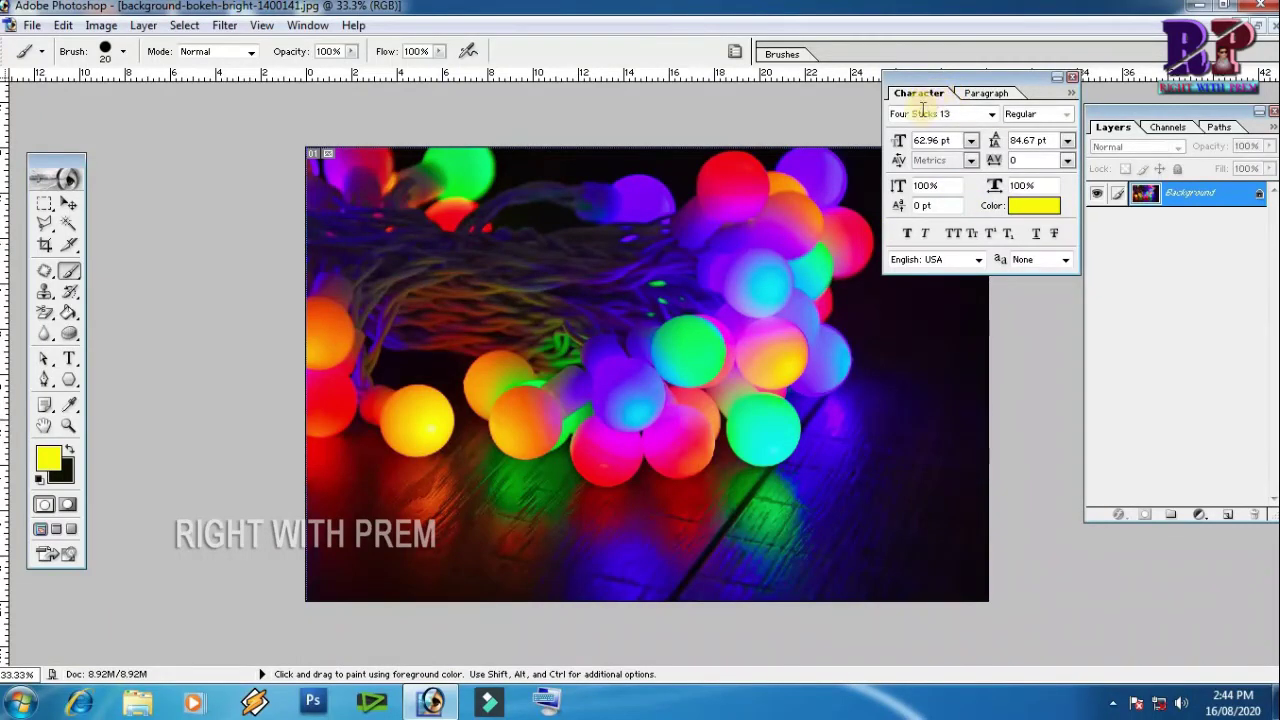
{"action": "left_click", "coordinate": [1066, 260]}
{"action": "left_click", "coordinate": [1066, 262]}
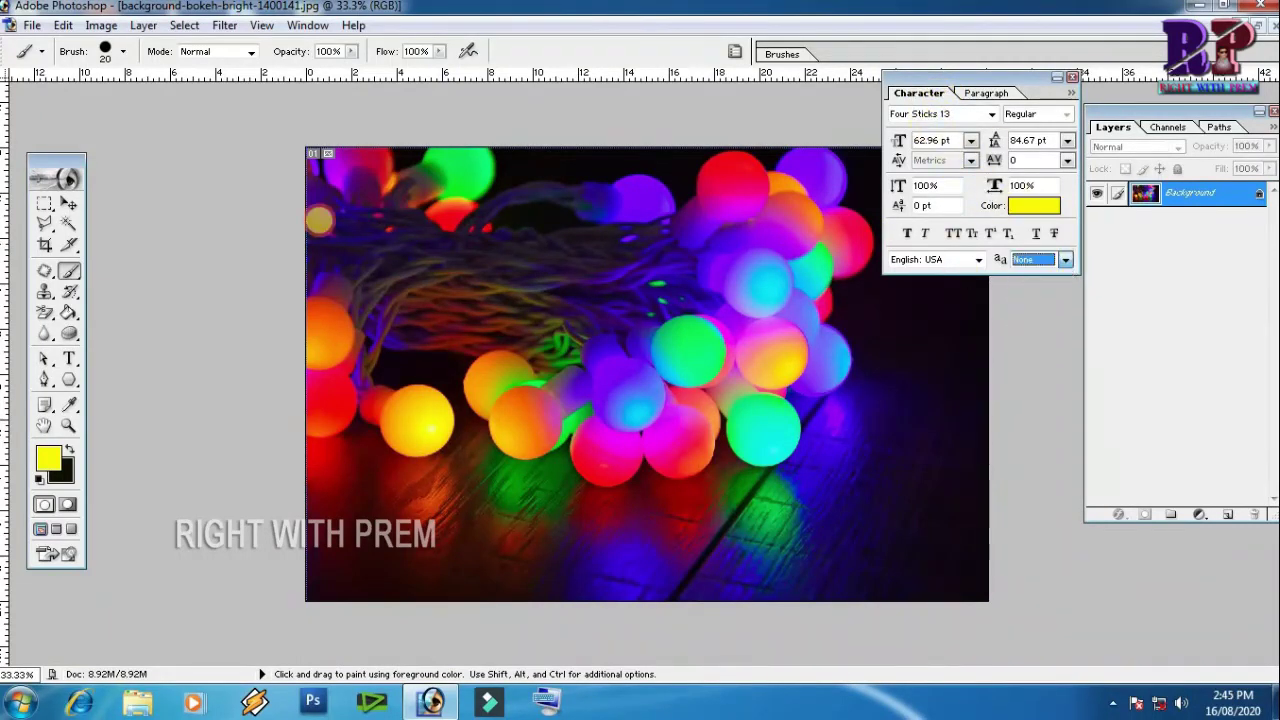
Step: With the Type tool, change the font to Candara, then to Kruti Dev 040 Thin
{"action": "left_click", "coordinate": [68, 360]}
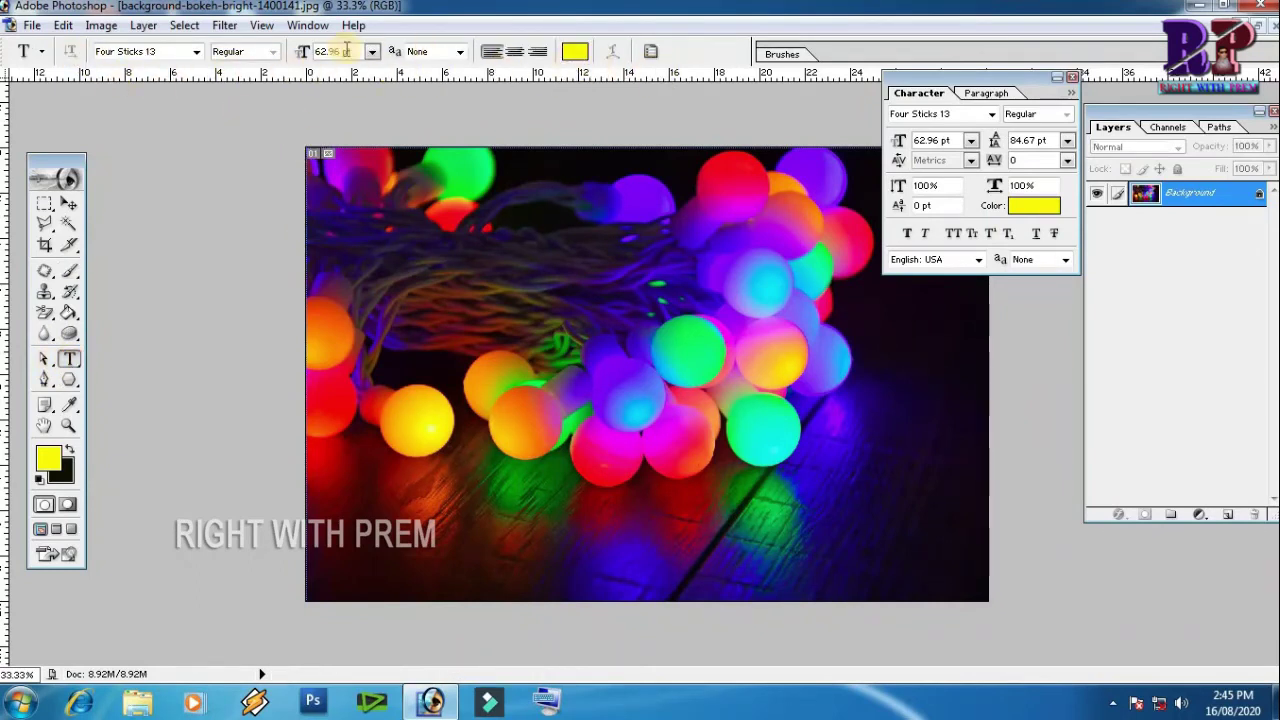
{"action": "left_click", "coordinate": [197, 53]}
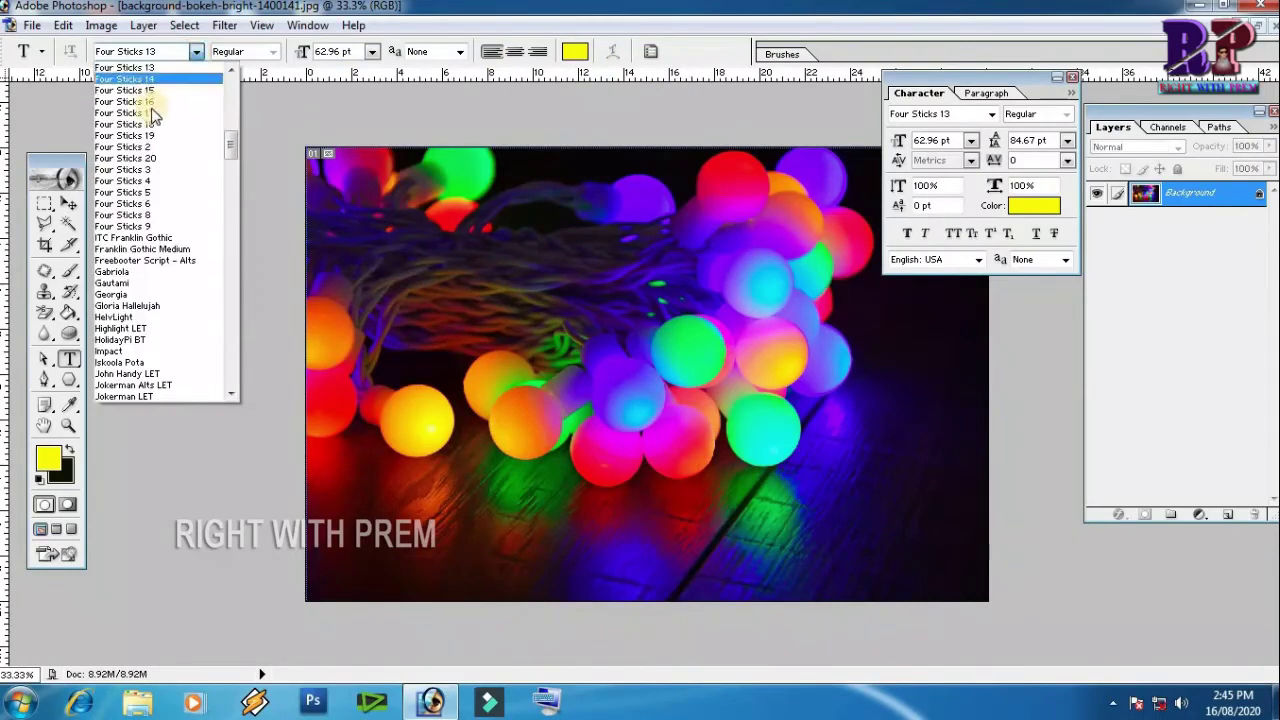
{"action": "mouse_move", "coordinate": [228, 144]}
{"action": "left_mouse_down"}
{"action": "mouse_move", "coordinate": [231, 105]}
{"action": "mouse_move", "coordinate": [191, 151]}
{"action": "left_mouse_up"}
{"action": "left_click", "coordinate": [110, 135]}
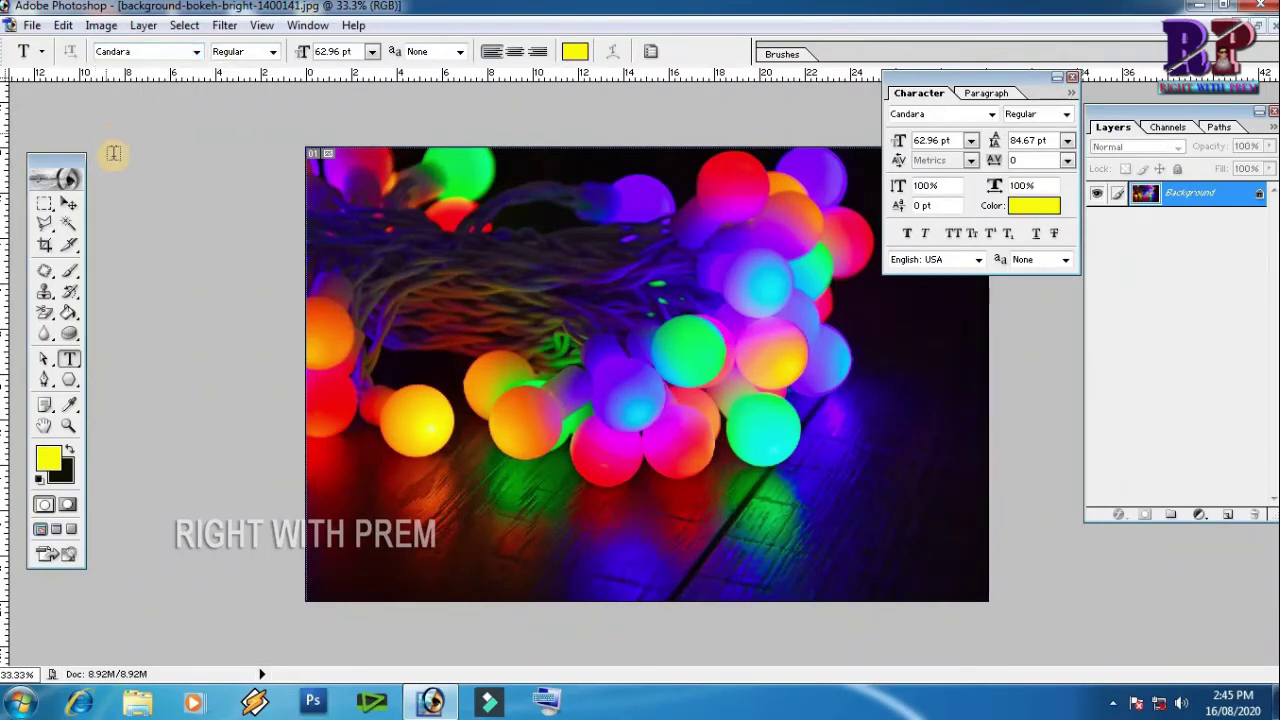
{"action": "left_click", "coordinate": [198, 52]}
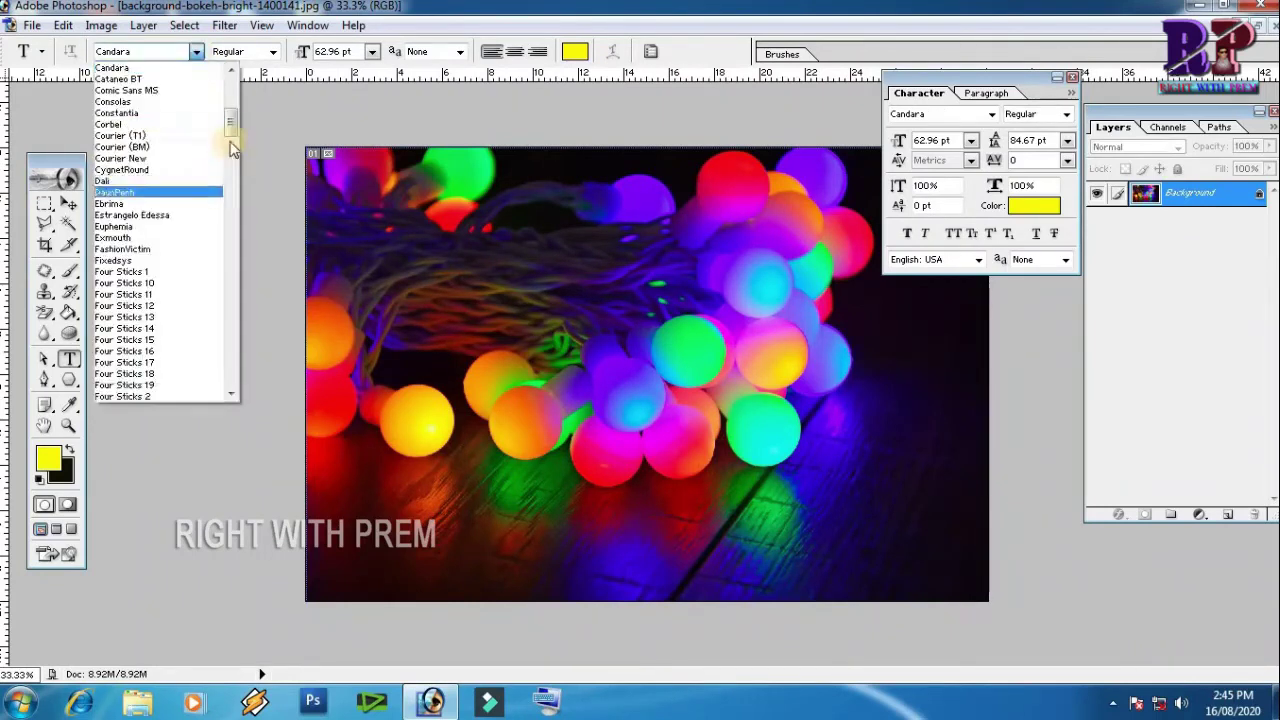
{"action": "scroll", "coordinate": [228, 172], "scroll_direction": "down", "scroll_amount": 10}
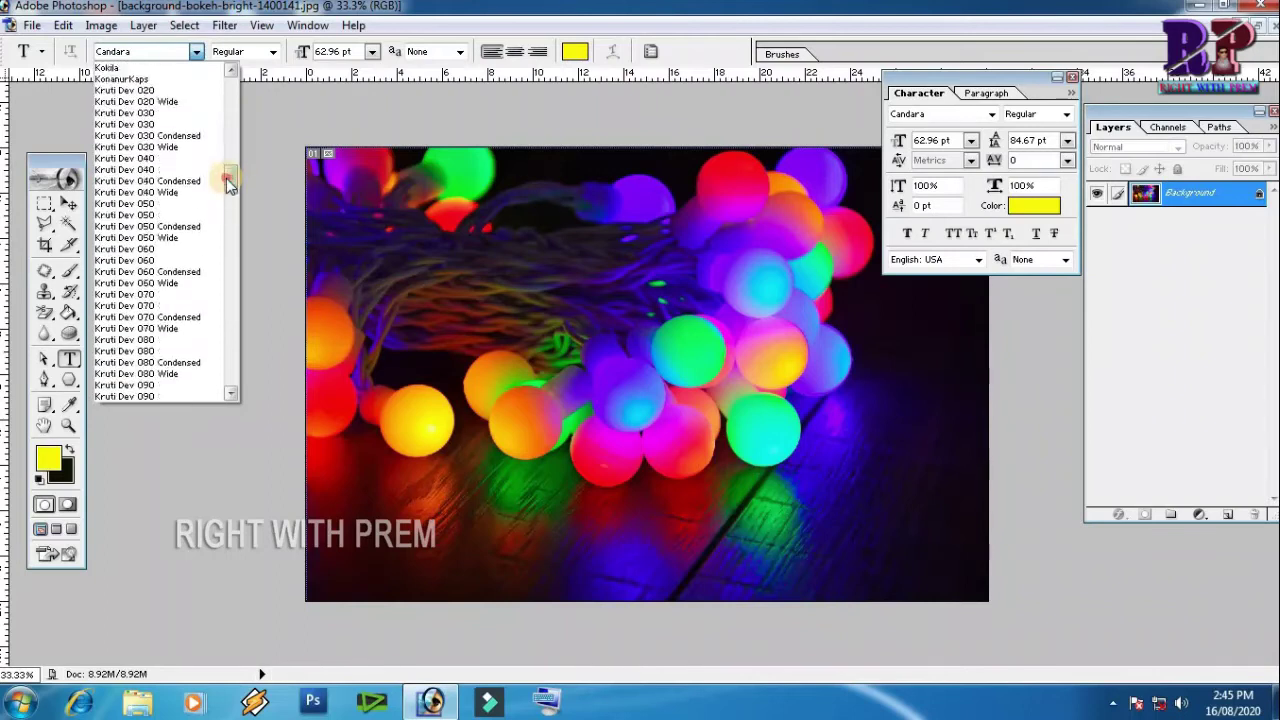
{"action": "left_click", "coordinate": [145, 160]}
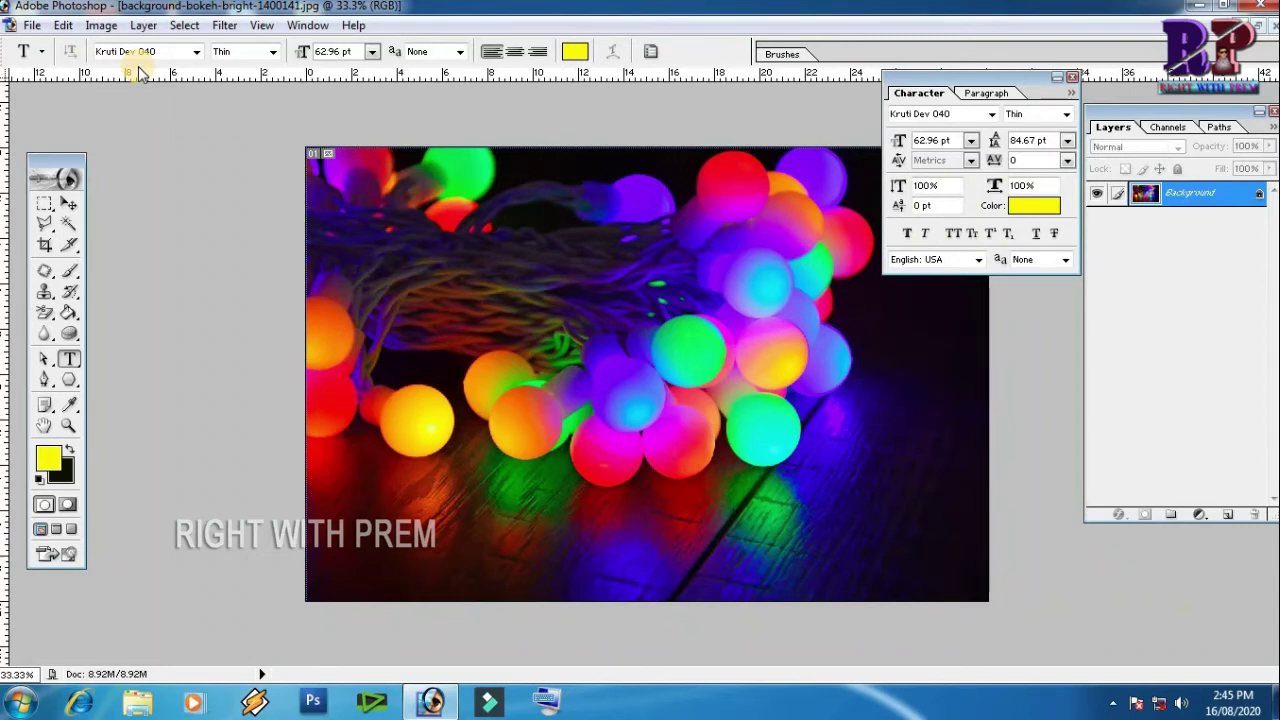
Step: Keep language English: USA and size 62.96 pt, then bring up the text colour picker
{"action": "left_click", "coordinate": [980, 260]}
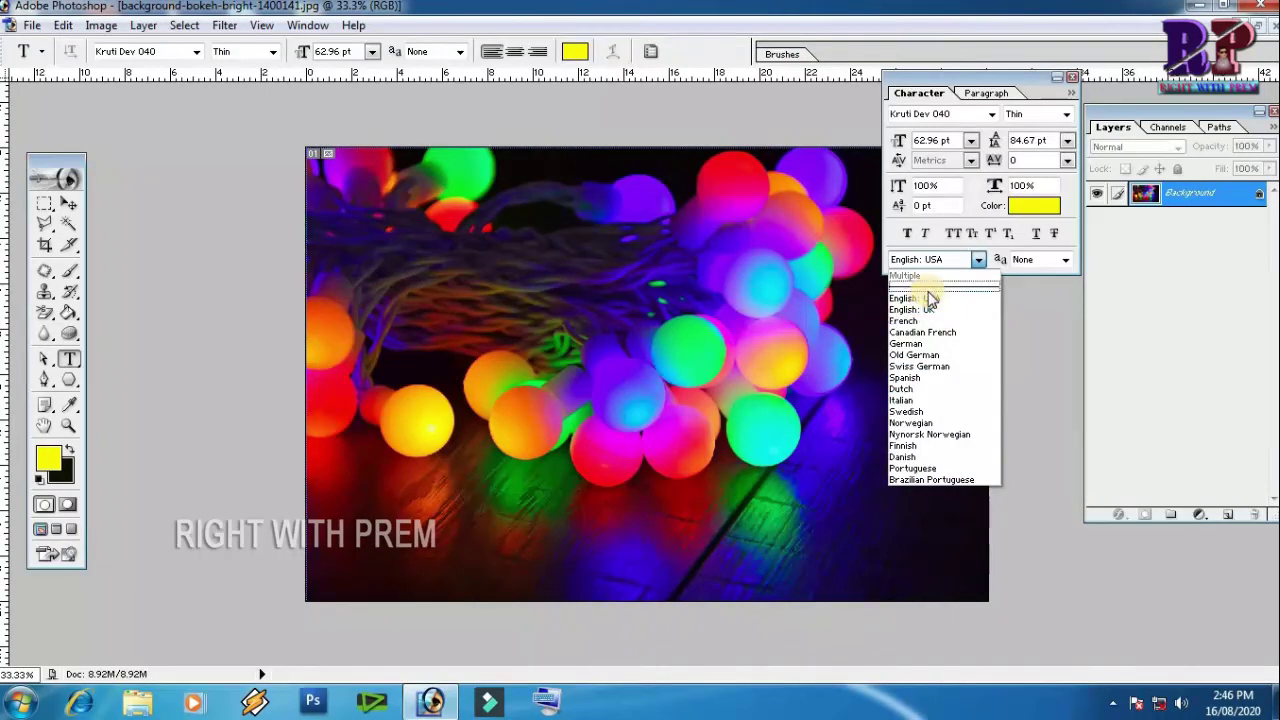
{"action": "left_click", "coordinate": [951, 263]}
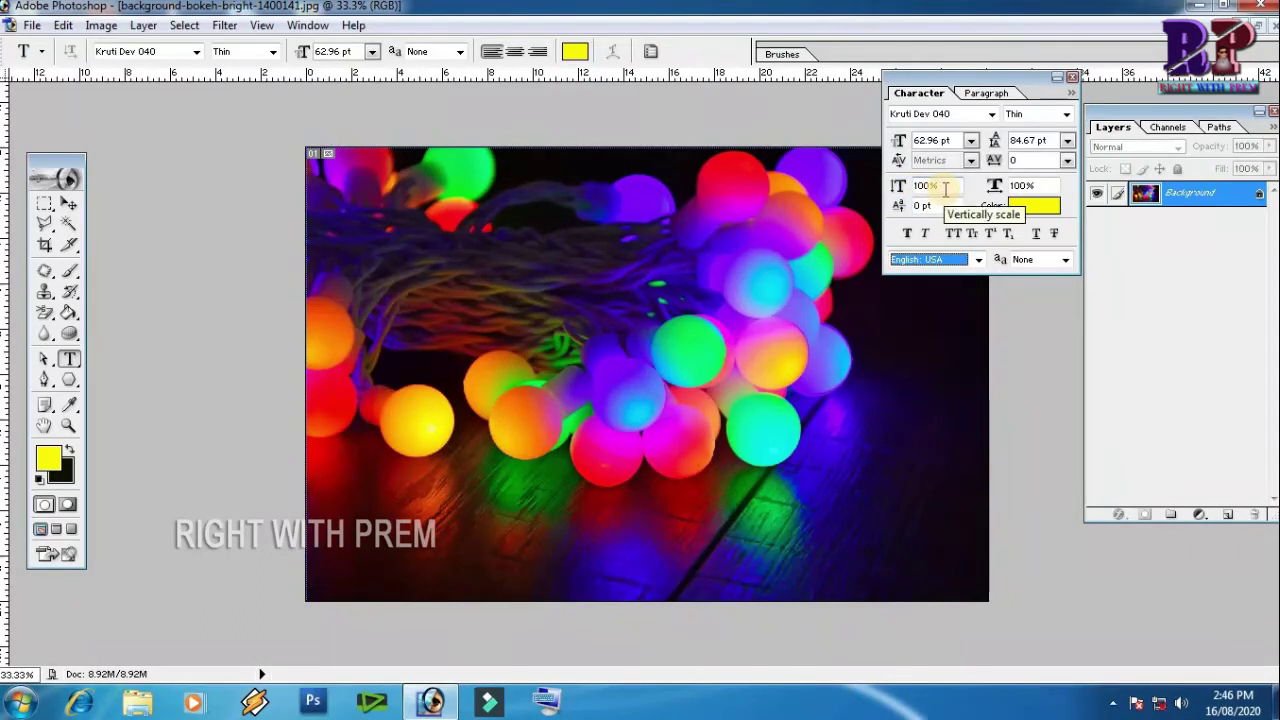
{"action": "left_click", "coordinate": [372, 52]}
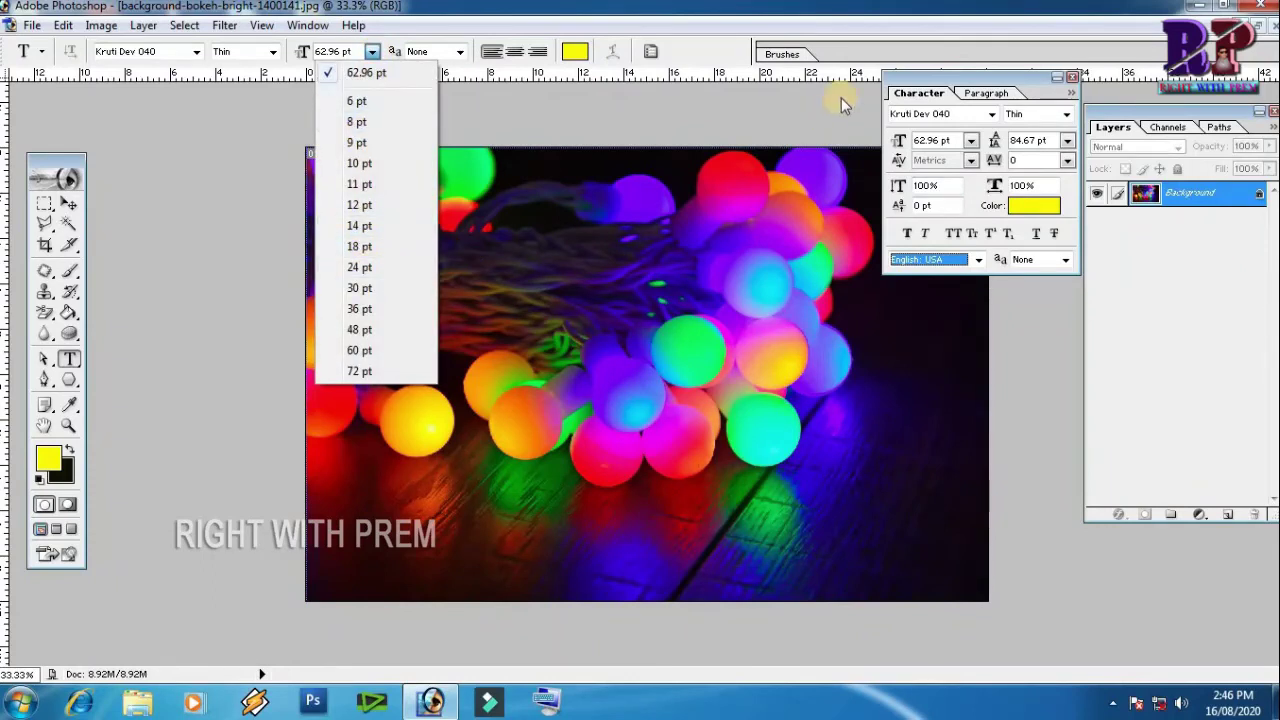
{"action": "left_click", "coordinate": [970, 148]}
{"action": "left_click", "coordinate": [970, 144]}
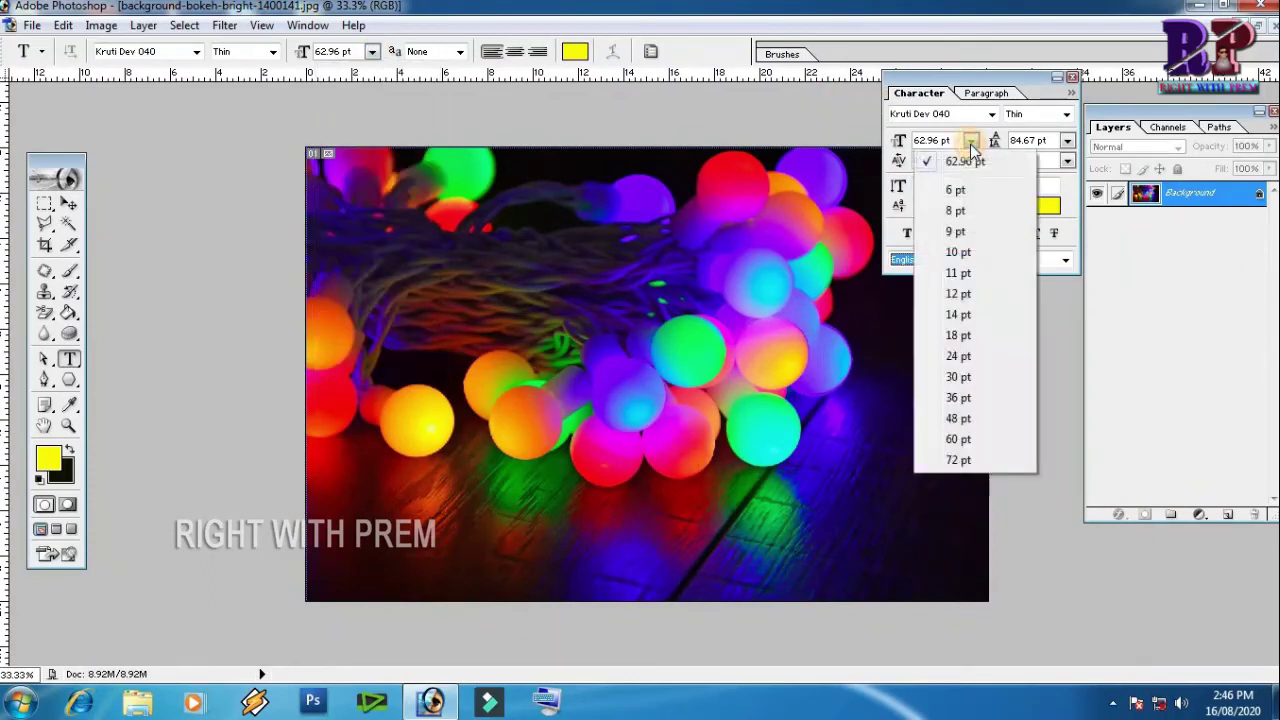
{"action": "left_click", "coordinate": [970, 142]}
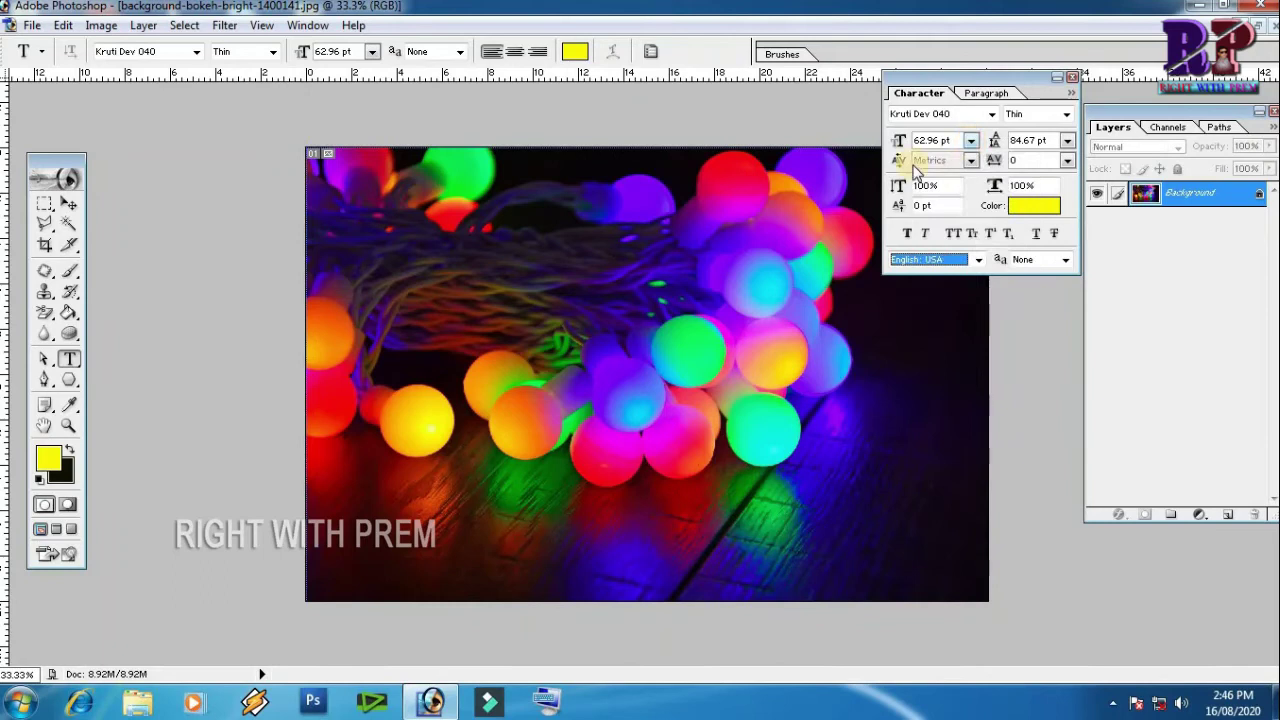
{"action": "left_click", "coordinate": [1026, 208]}
Step: Cancel the colour change to keep yellow text, and try Sharp then Crisp anti-aliasing
{"action": "left_click_drag", "start_coordinate": [527, 210], "coordinate": [520, 296]}
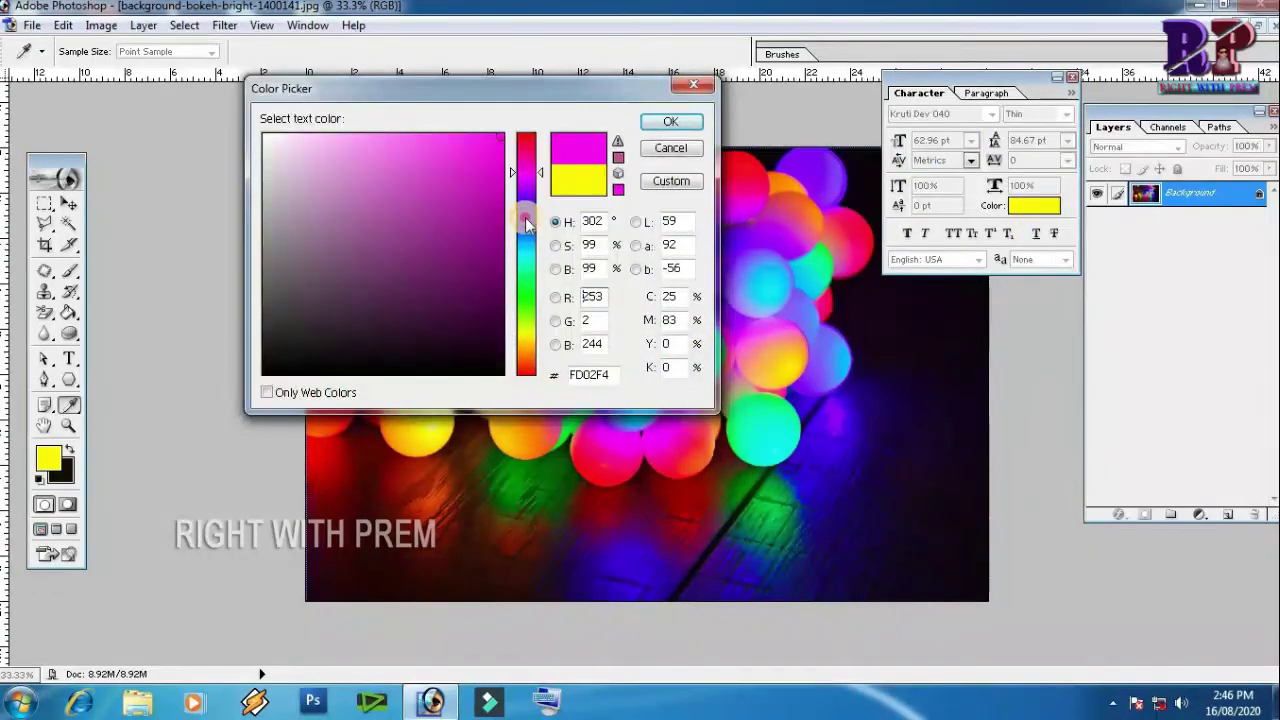
{"action": "left_click", "coordinate": [670, 148]}
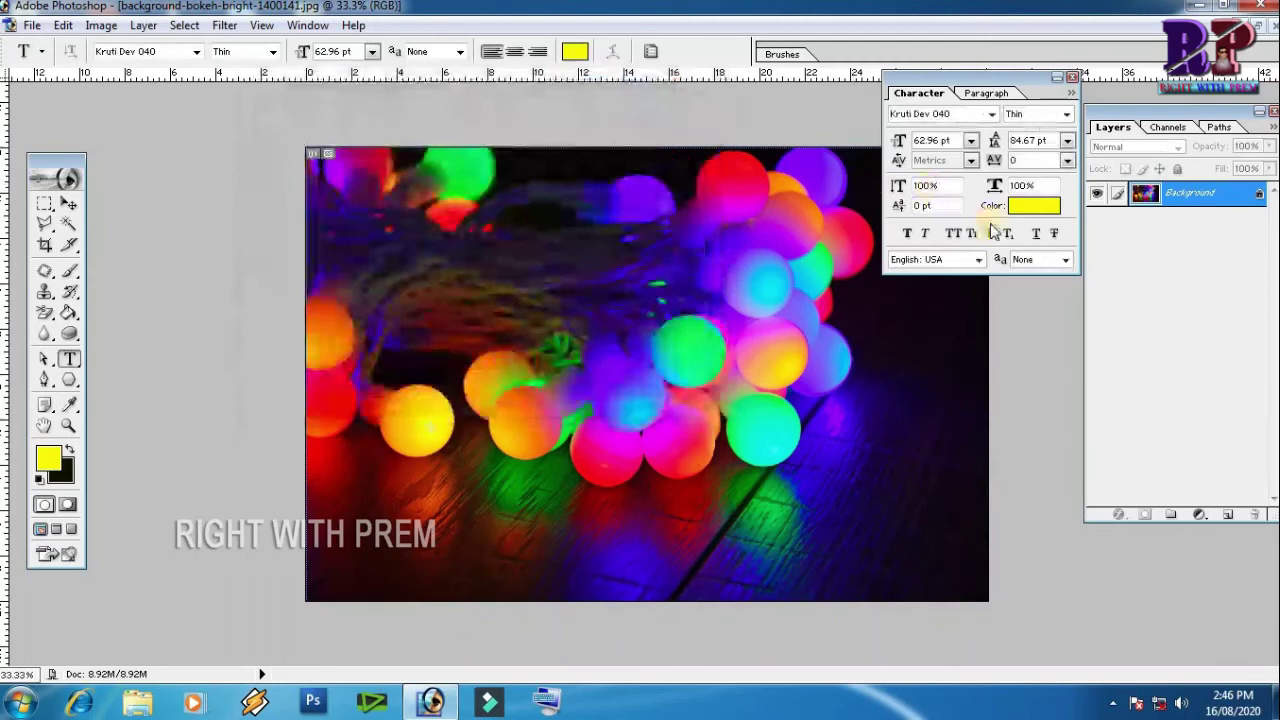
{"action": "left_click", "coordinate": [1066, 261]}
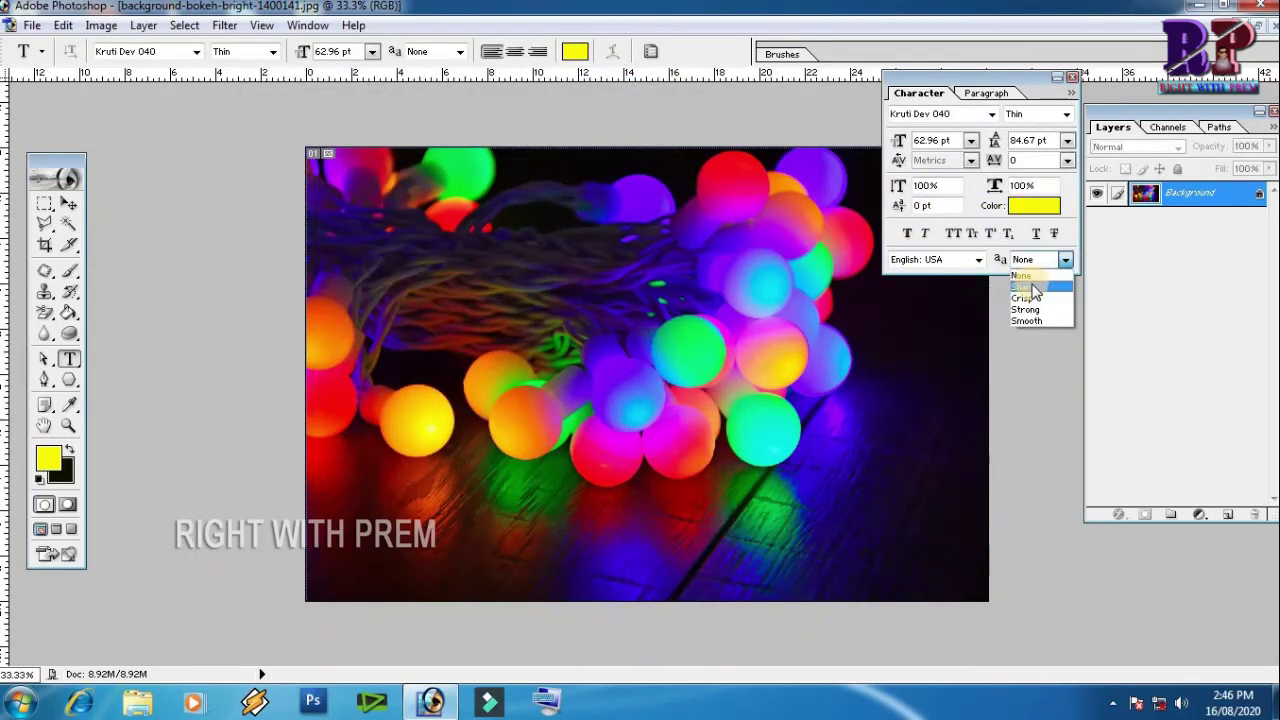
{"action": "left_click", "coordinate": [1030, 288]}
{"action": "left_click", "coordinate": [1066, 260]}
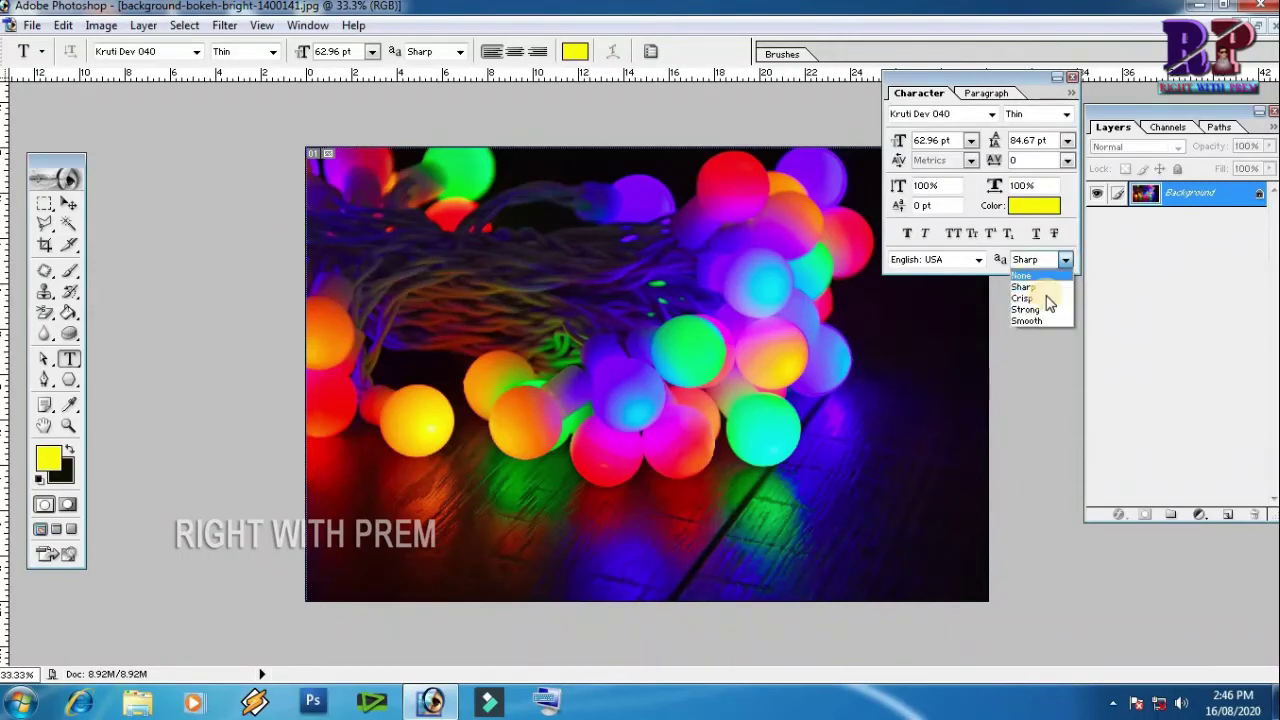
{"action": "left_click", "coordinate": [1030, 298]}
Step: Try Strong and Smooth anti-aliasing, return it to None, and right-align the text
{"action": "left_click", "coordinate": [1065, 260]}
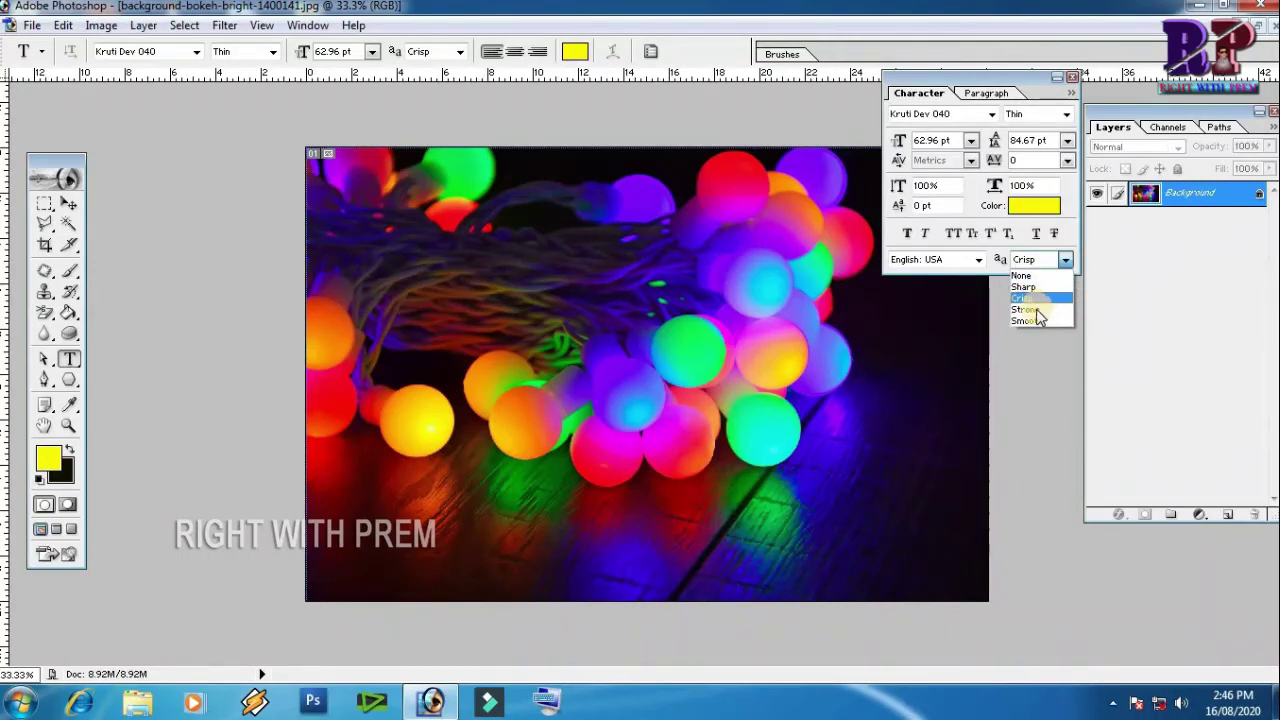
{"action": "left_click", "coordinate": [1038, 310]}
{"action": "left_click", "coordinate": [1065, 262]}
{"action": "left_click", "coordinate": [1030, 320]}
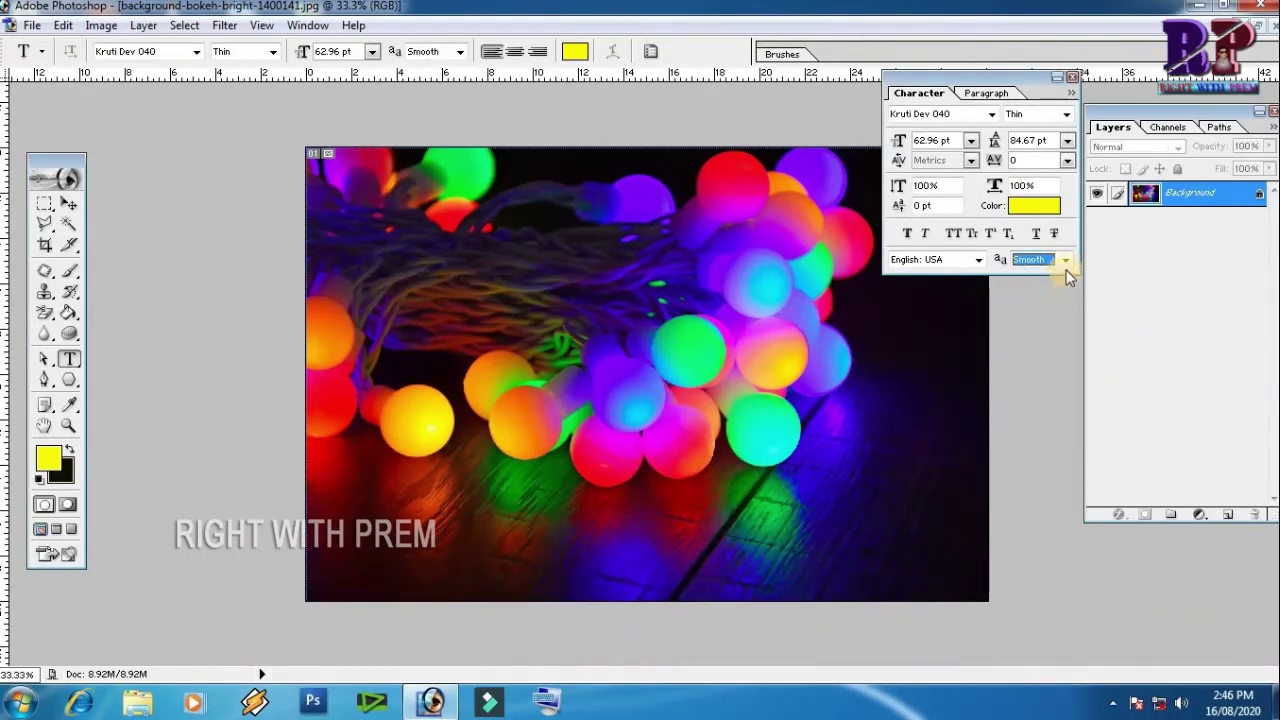
{"action": "left_click", "coordinate": [1024, 275]}
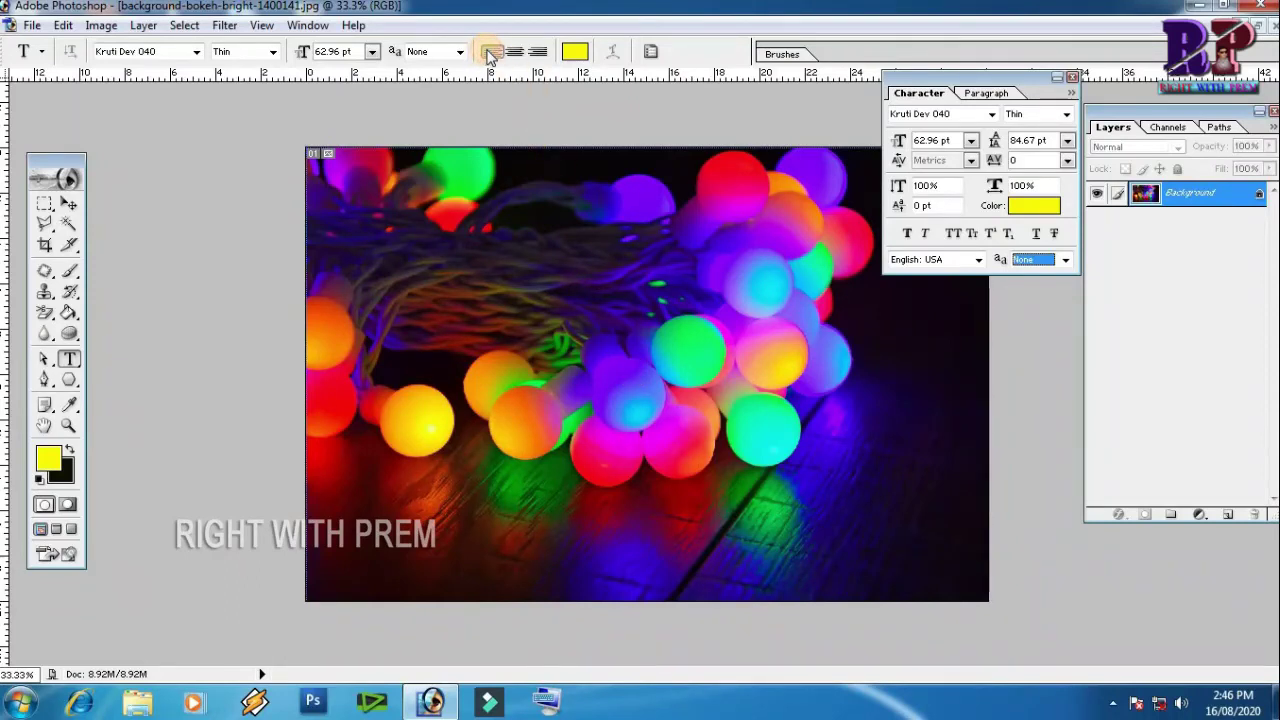
{"action": "left_click", "coordinate": [539, 52]}
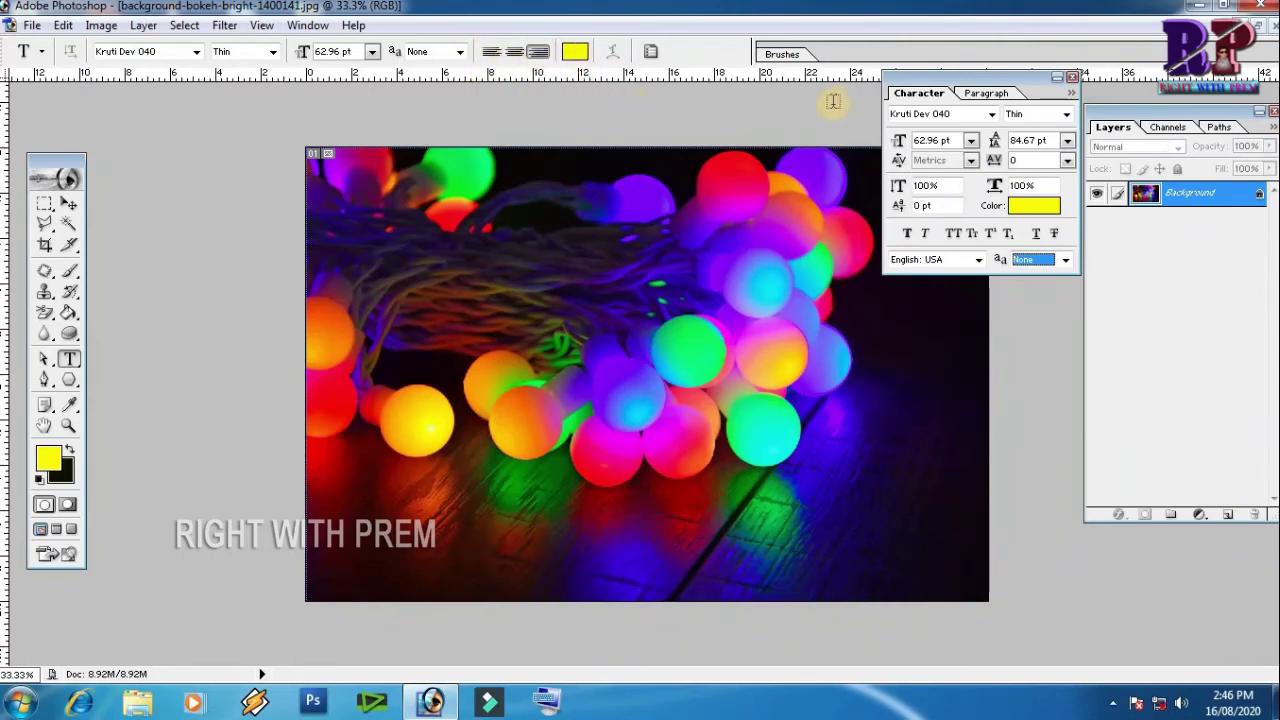
Step: Toggle the Character palette off and on several times
{"action": "left_click", "coordinate": [650, 52]}
{"action": "left_click", "coordinate": [650, 52]}
{"action": "left_click", "coordinate": [650, 52]}
{"action": "left_click", "coordinate": [650, 52]}
{"action": "left_click", "coordinate": [650, 52]}
{"action": "left_click", "coordinate": [650, 52]}
Step: Switch to the Paragraph settings and marquee-select a rectangle around the central lights
{"action": "left_click", "coordinate": [1000, 93]}
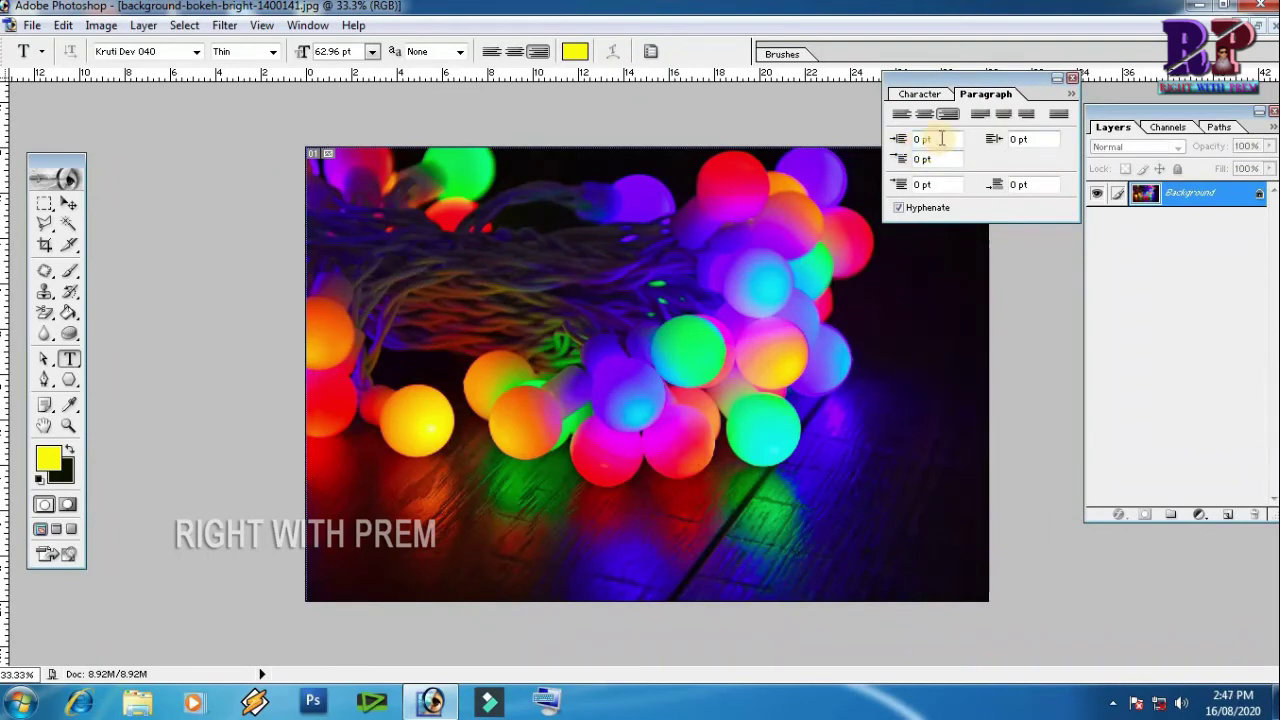
{"action": "left_click", "coordinate": [44, 205]}
{"action": "left_click_drag", "start_coordinate": [401, 226], "coordinate": [797, 487]}
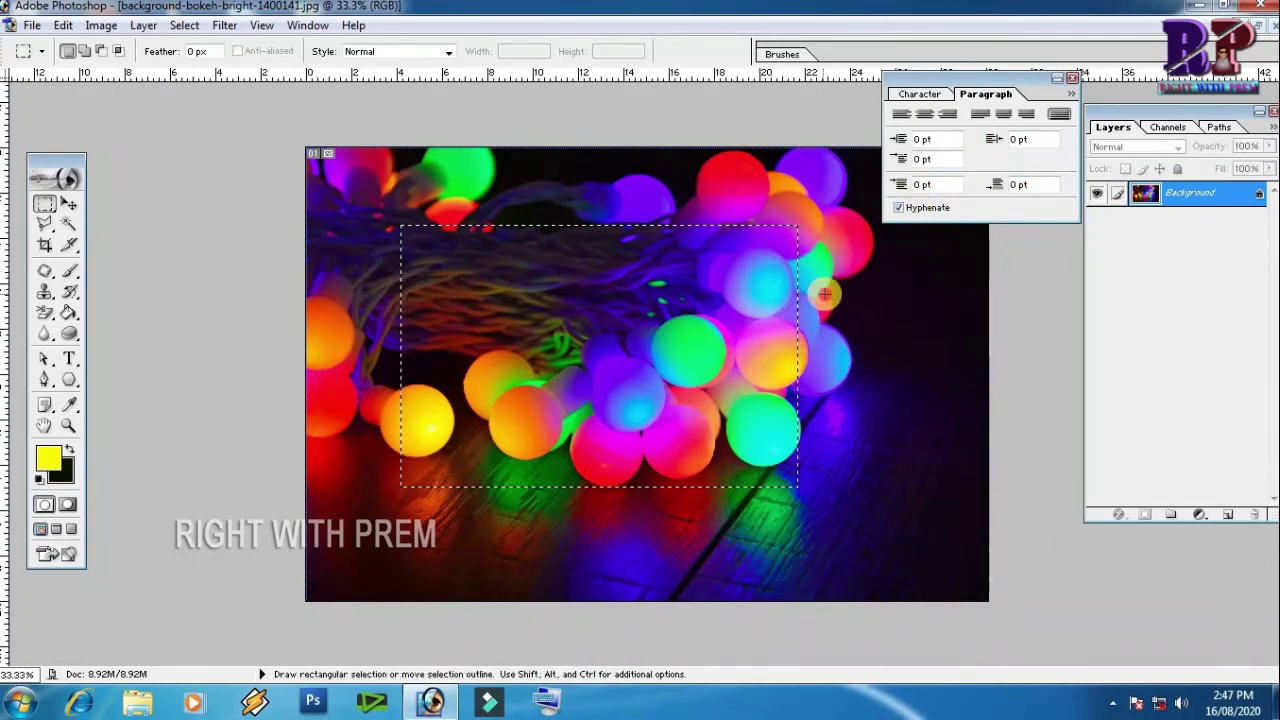
Step: Hide all floating palettes with Shift+Tab and bring up the status bar's information choices
{"action": "key", "text": "shift+Tab"}
{"action": "left_click", "coordinate": [307, 25]}
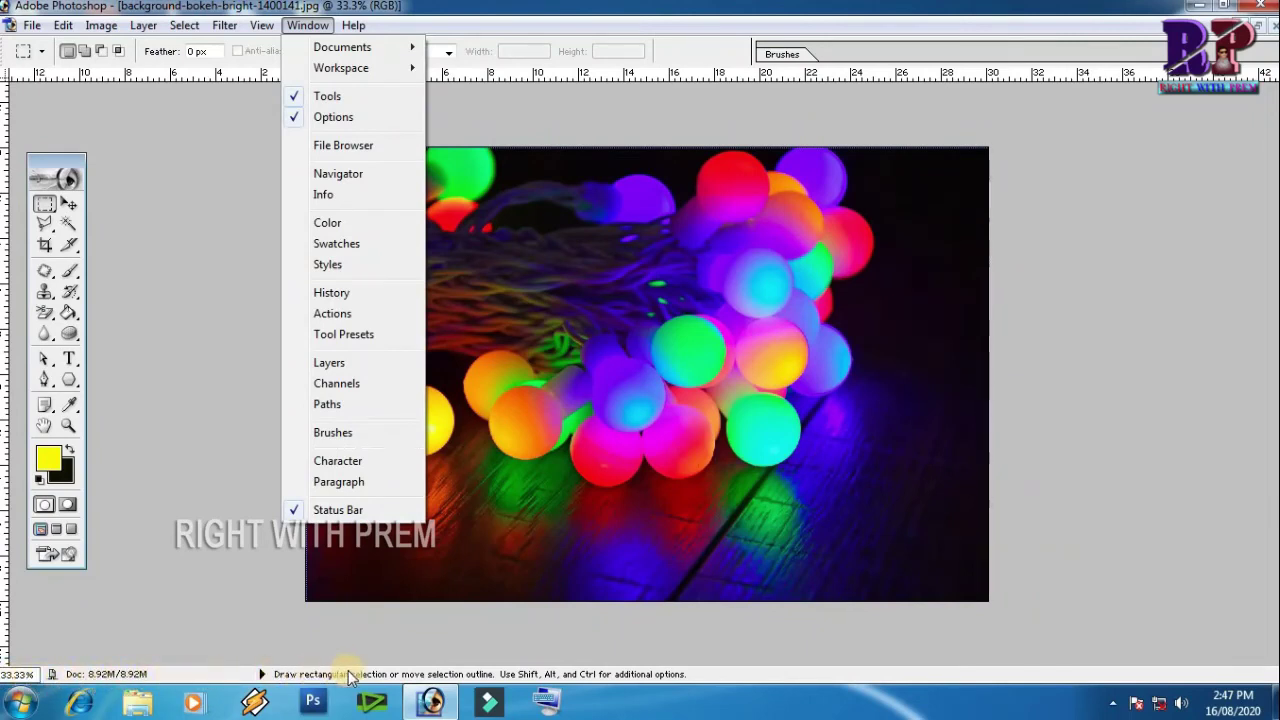
{"action": "left_click", "coordinate": [236, 525]}
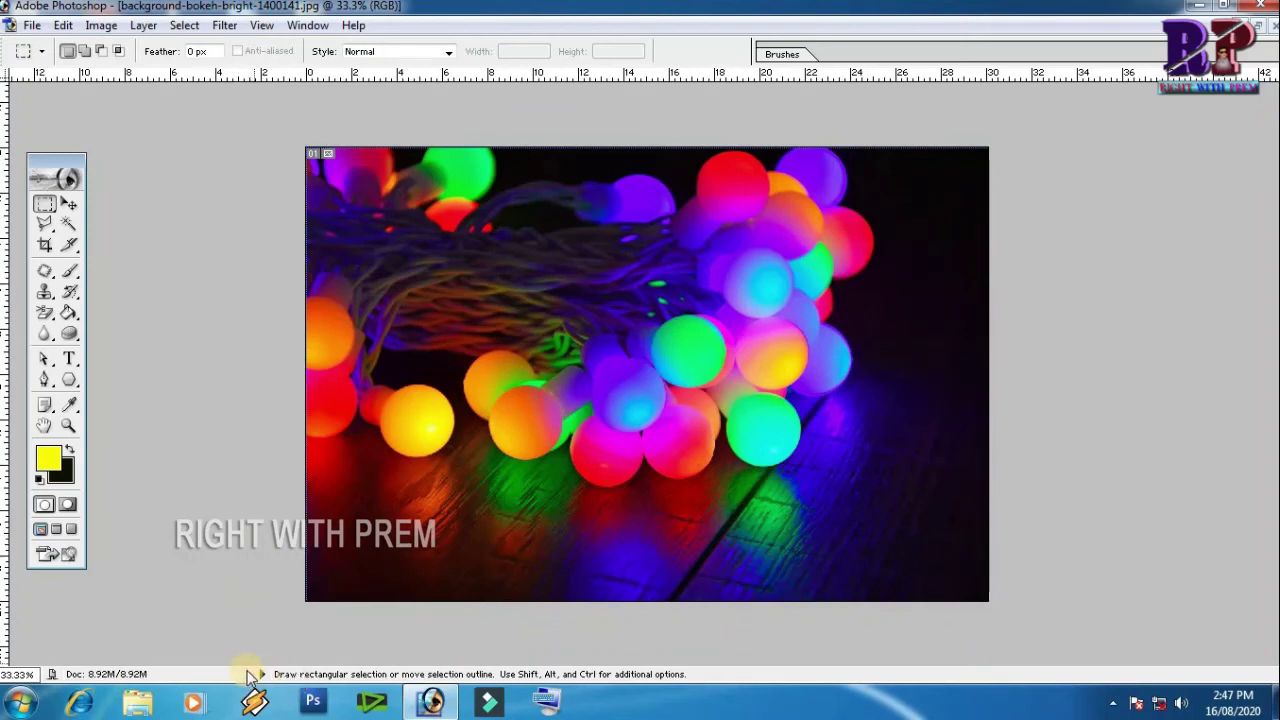
{"action": "left_click", "coordinate": [262, 674]}
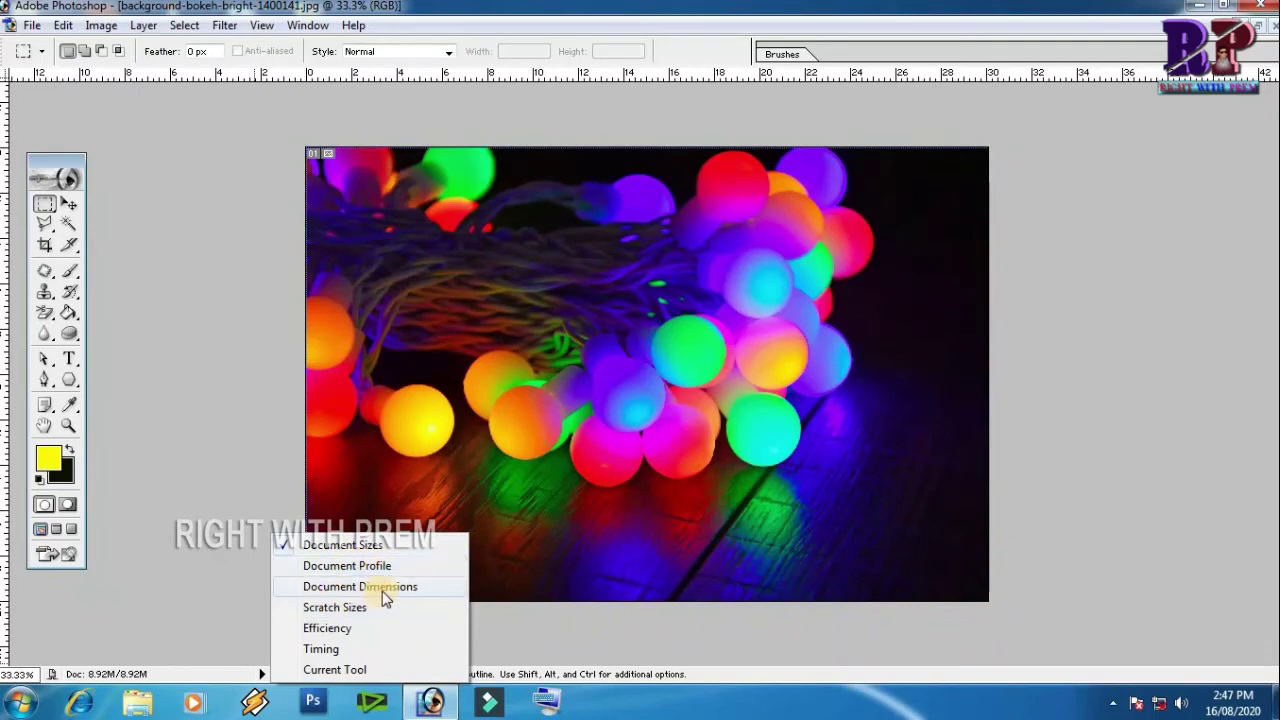
Step: Set the status bar to Current Tool and watch it update for the Move and Type tools
{"action": "left_click", "coordinate": [343, 670]}
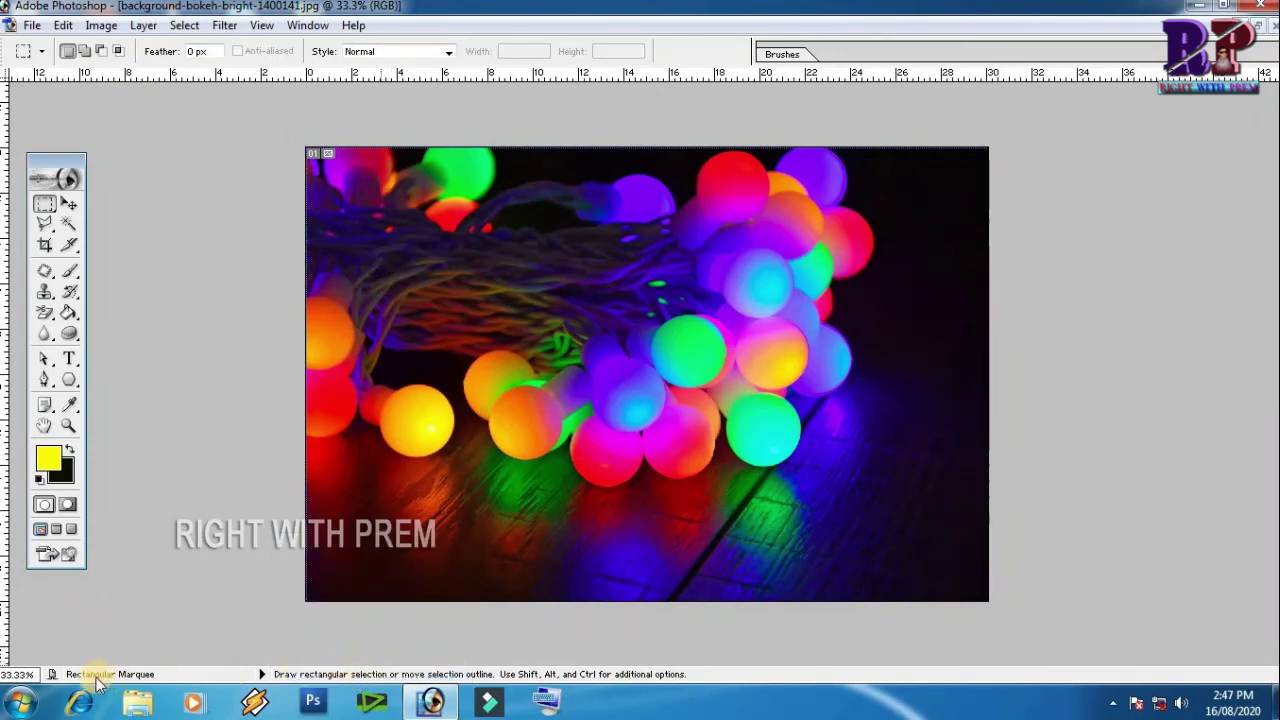
{"action": "left_click", "coordinate": [68, 204]}
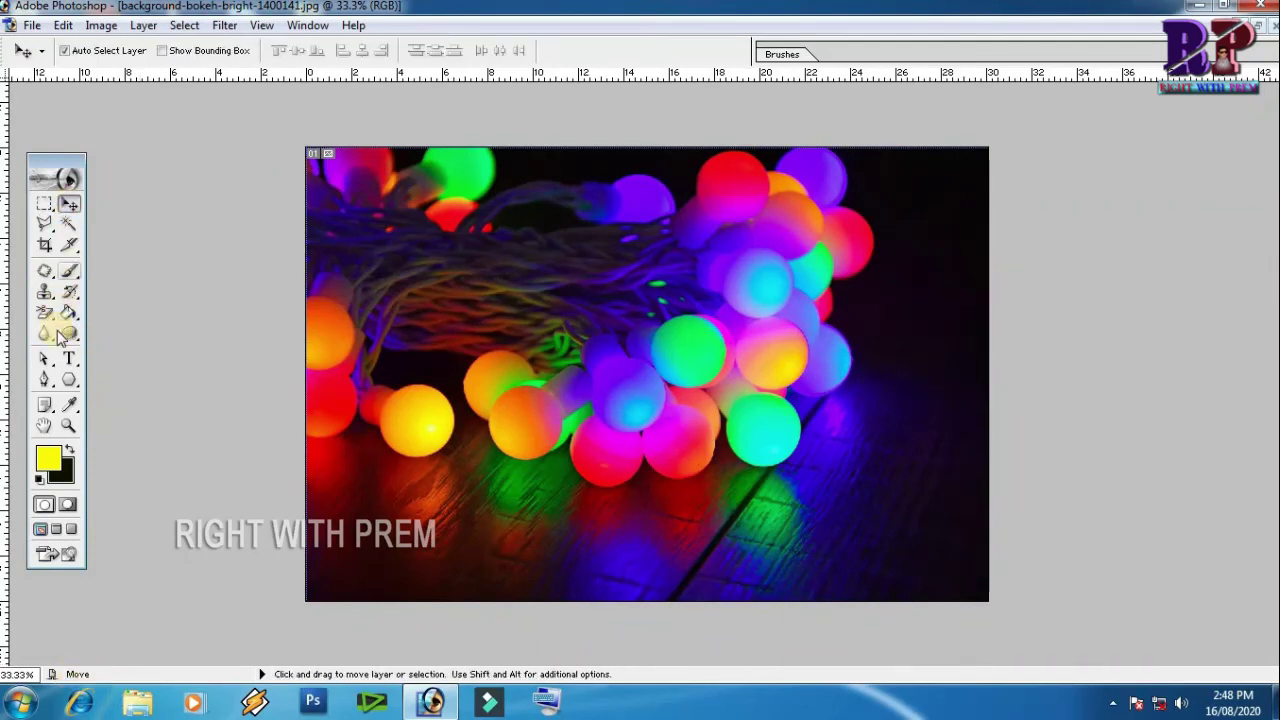
{"action": "left_click", "coordinate": [68, 358]}
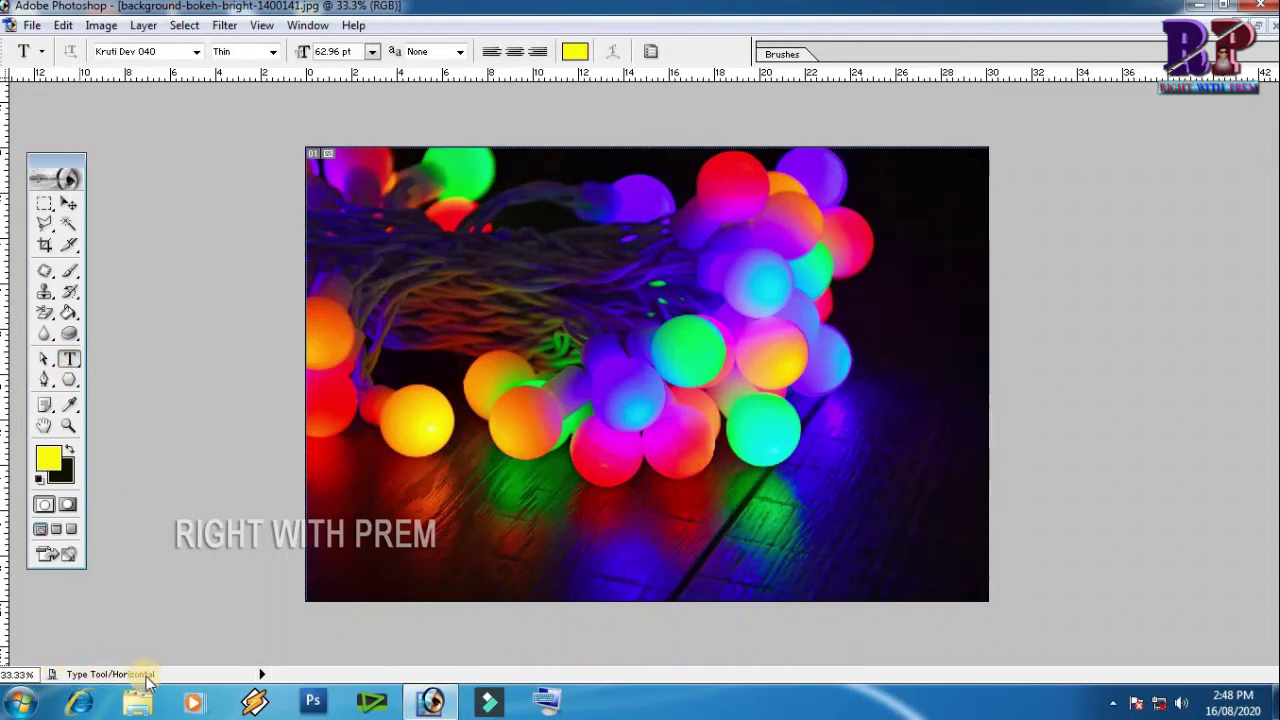
{"action": "left_click", "coordinate": [262, 676]}
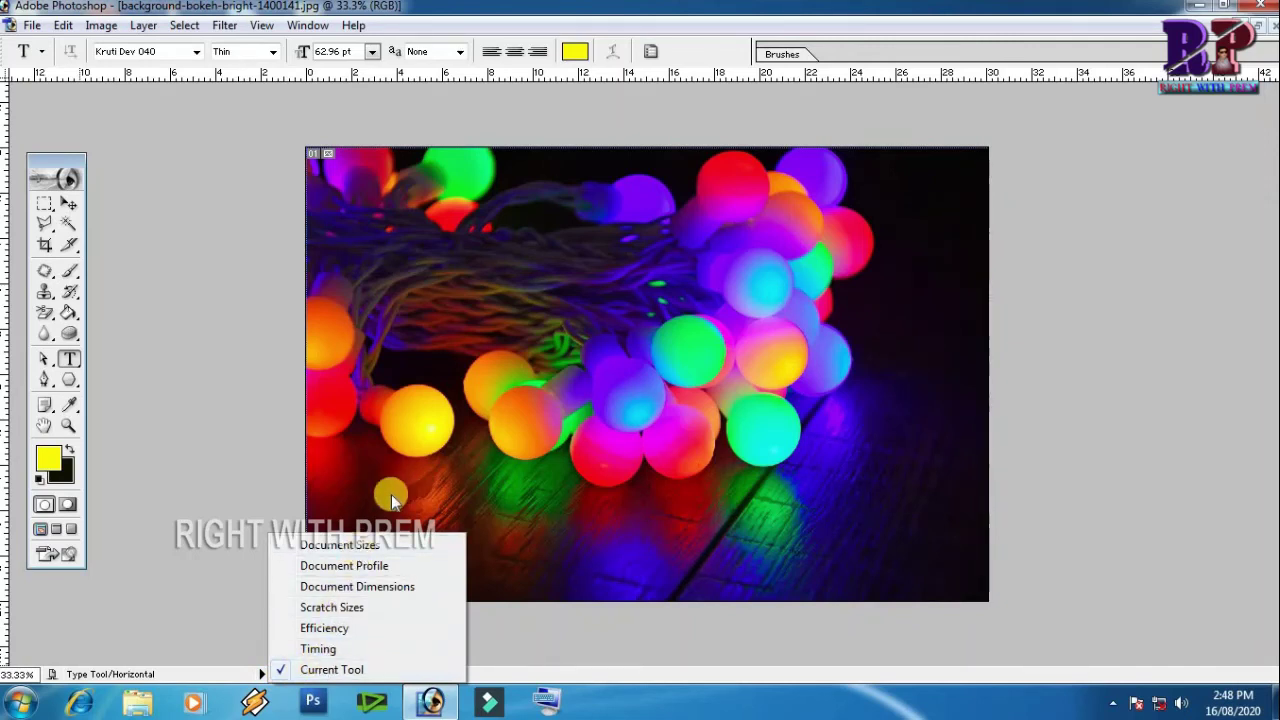
{"action": "left_click", "coordinate": [500, 646]}
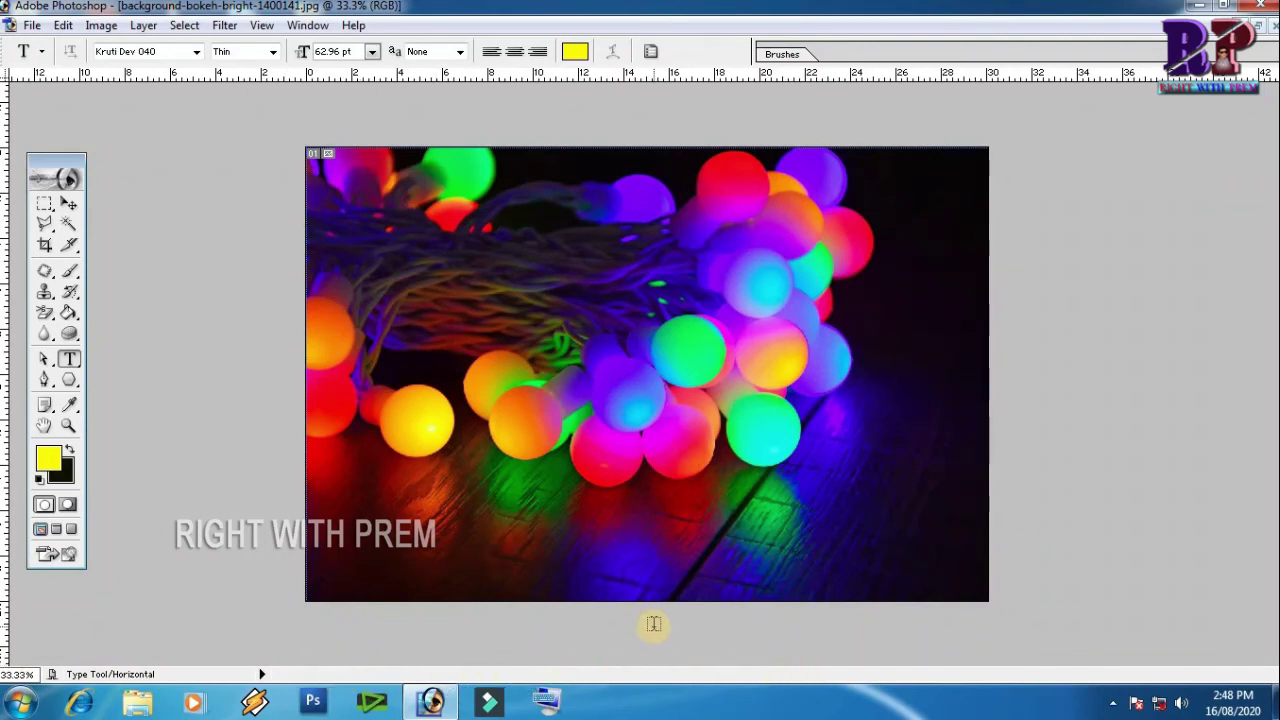
Step: Show the Window menu's list of palettes
{"action": "left_click", "coordinate": [307, 25]}
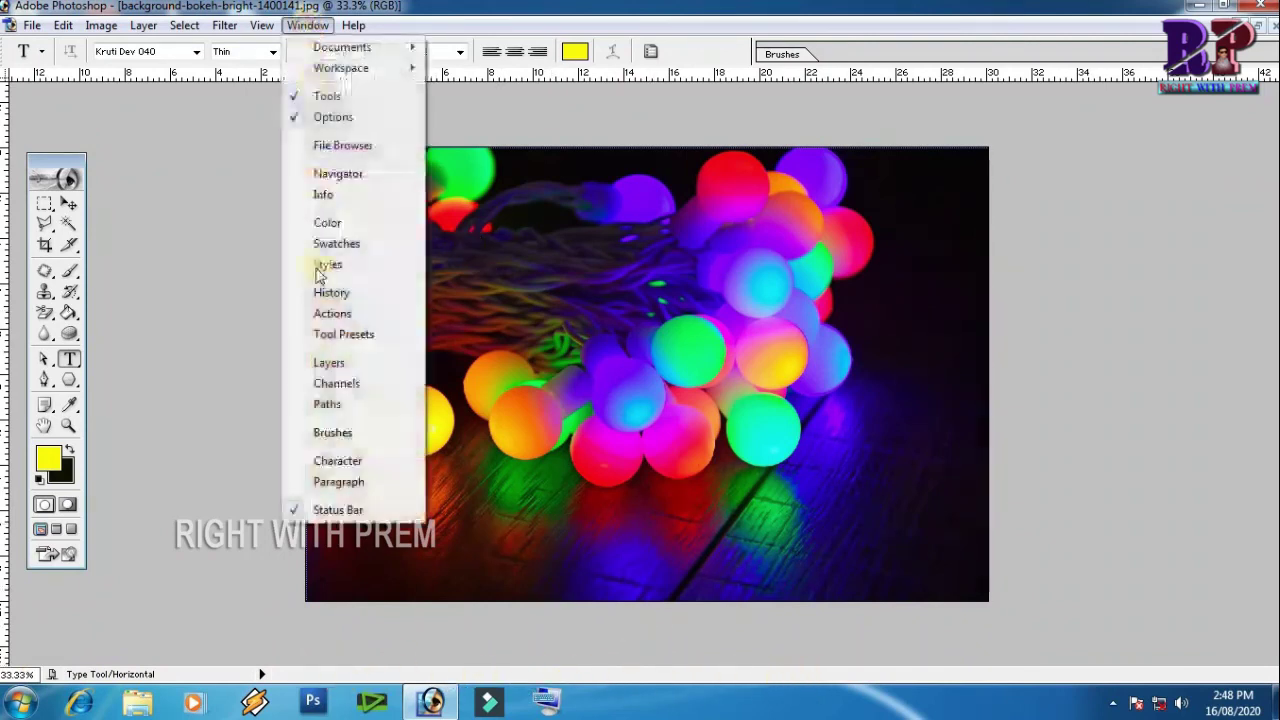